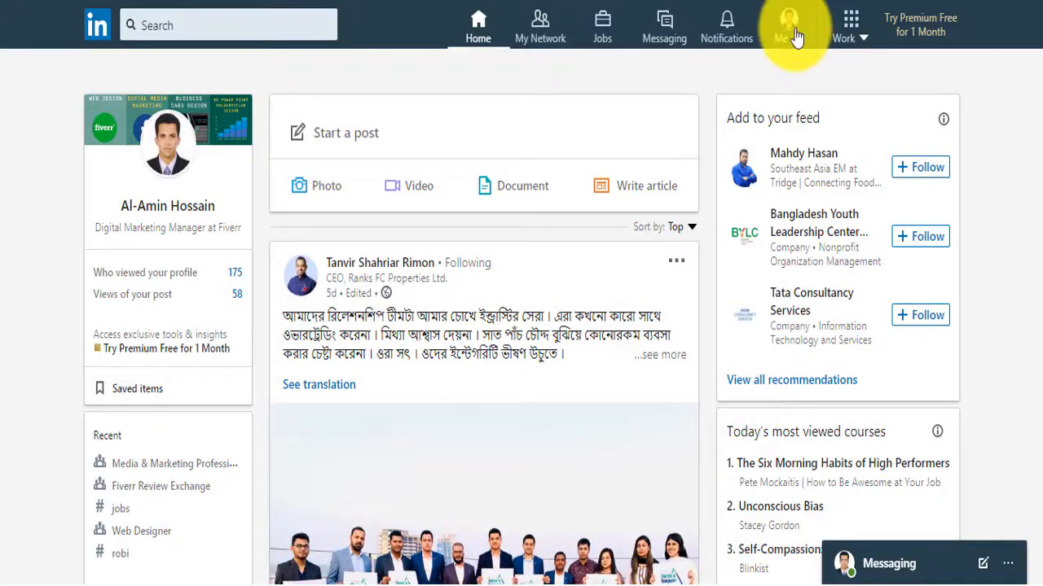
Begin a new Company Page from the Work menu and pick the Educational institution type
left_click(862, 35)
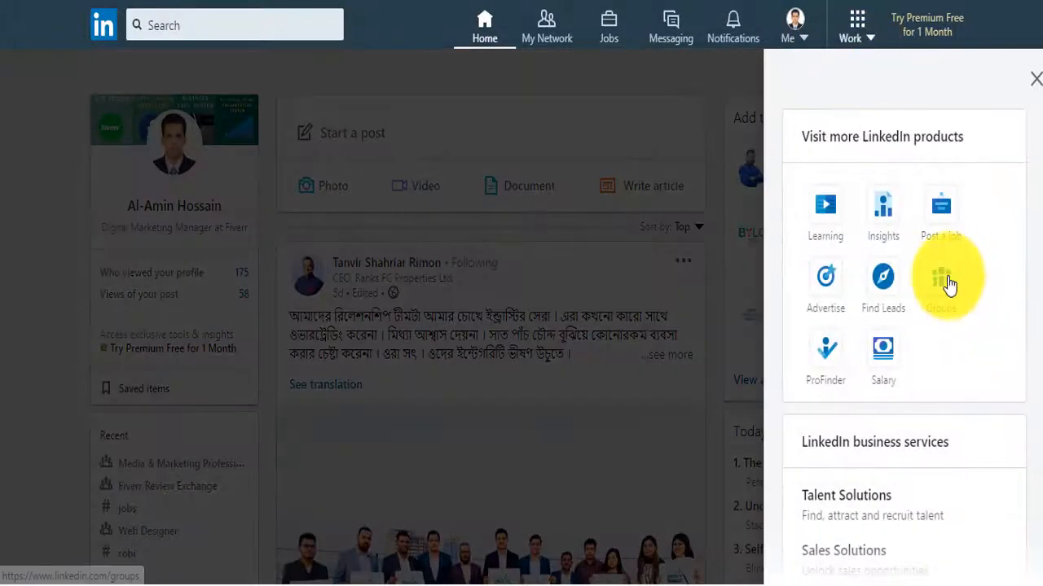
scroll(950, 277, "down", 3)
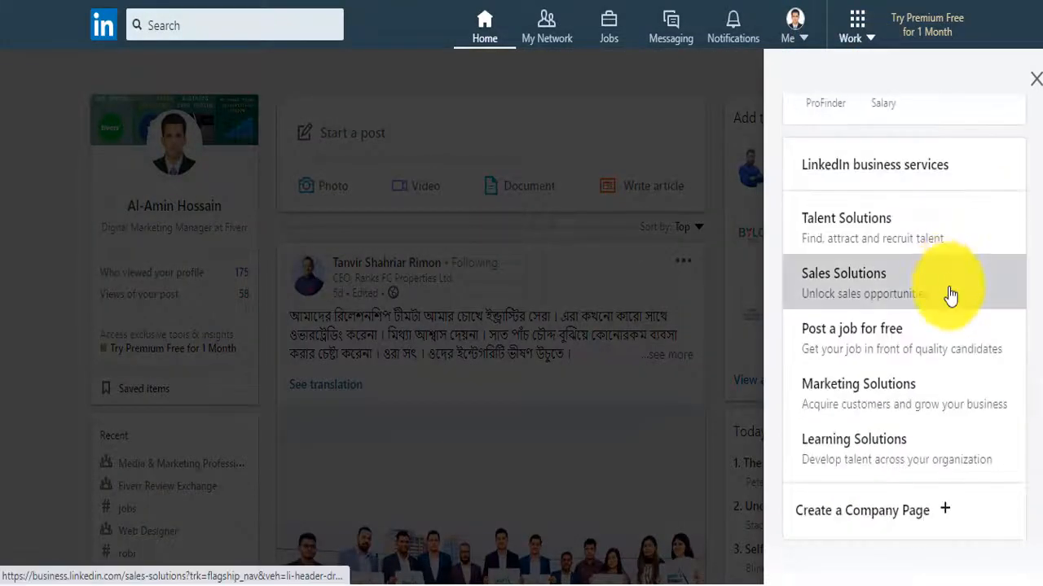
left_click(937, 513)
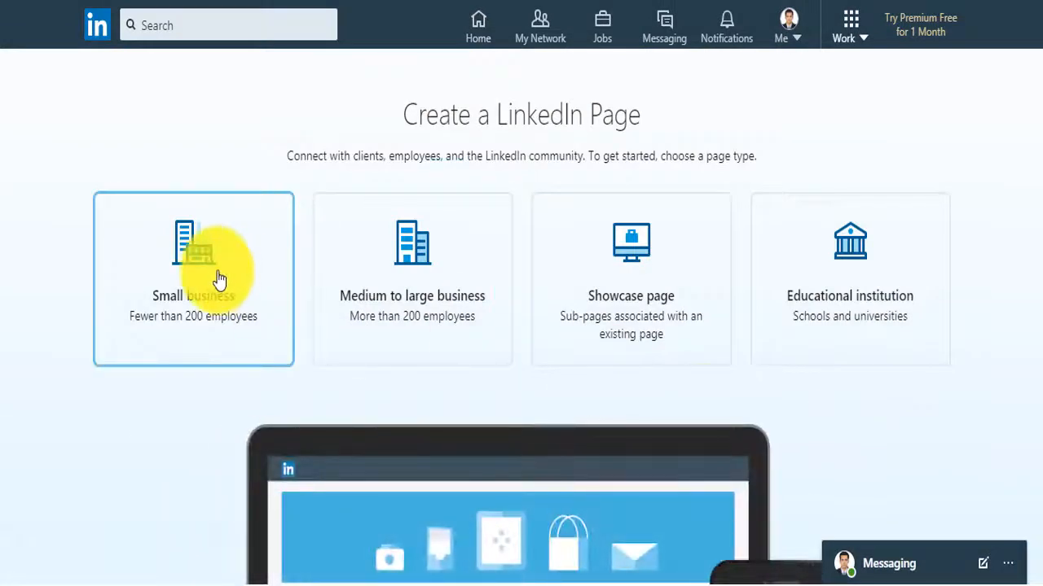
left_click(855, 275)
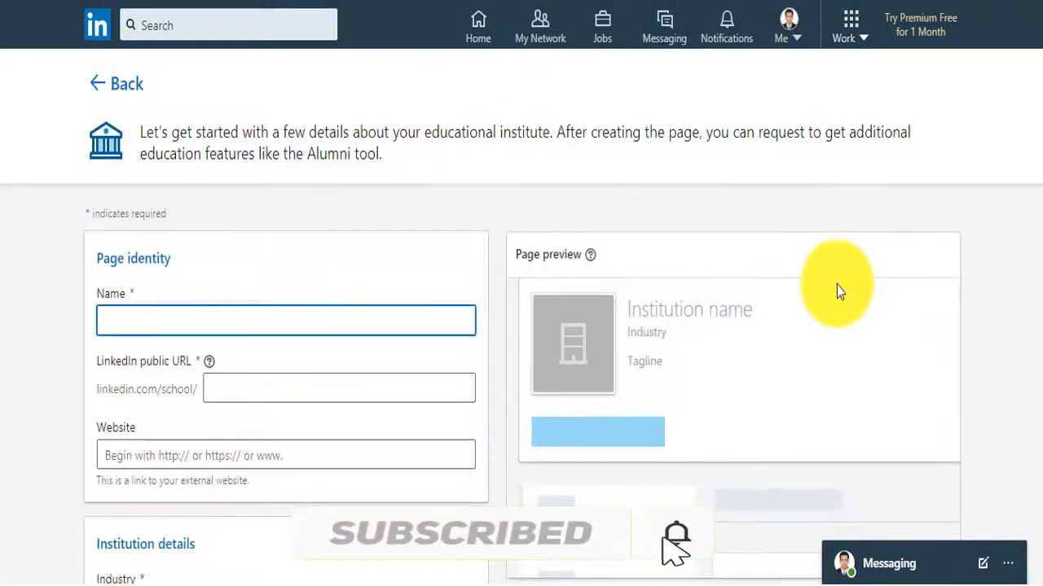
Name the page 'Creative Design Corner'
type("Crea")
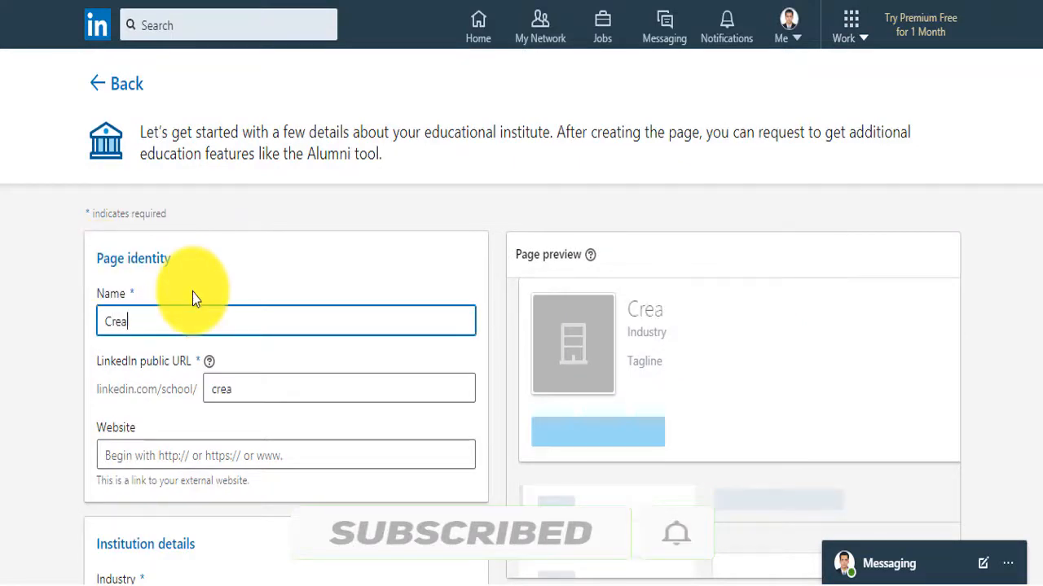
type("tive Design ")
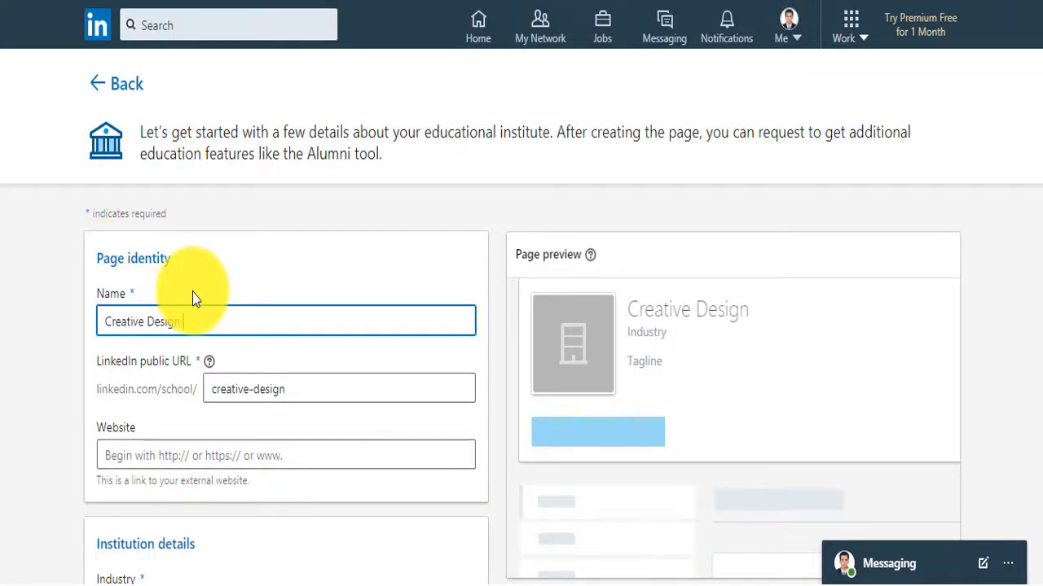
type("COrrner")
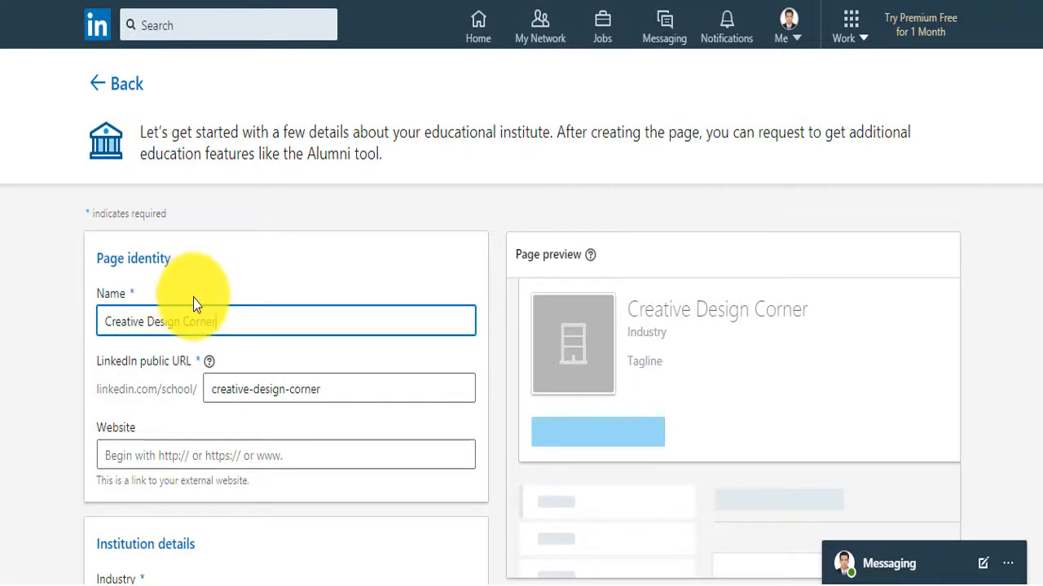
left_click(50, 372)
scroll(50, 372, "down", 2)
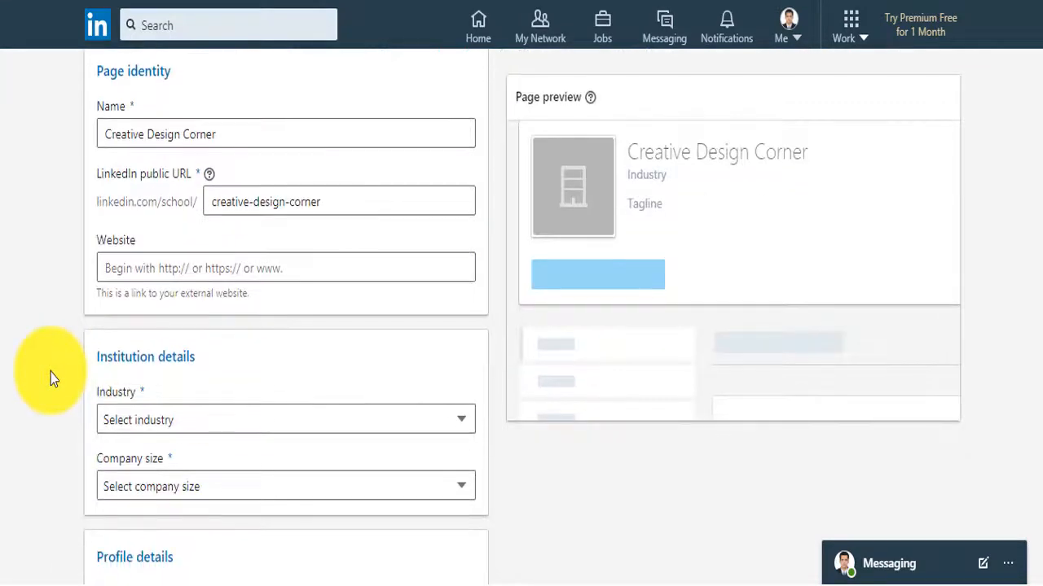
left_click(229, 267)
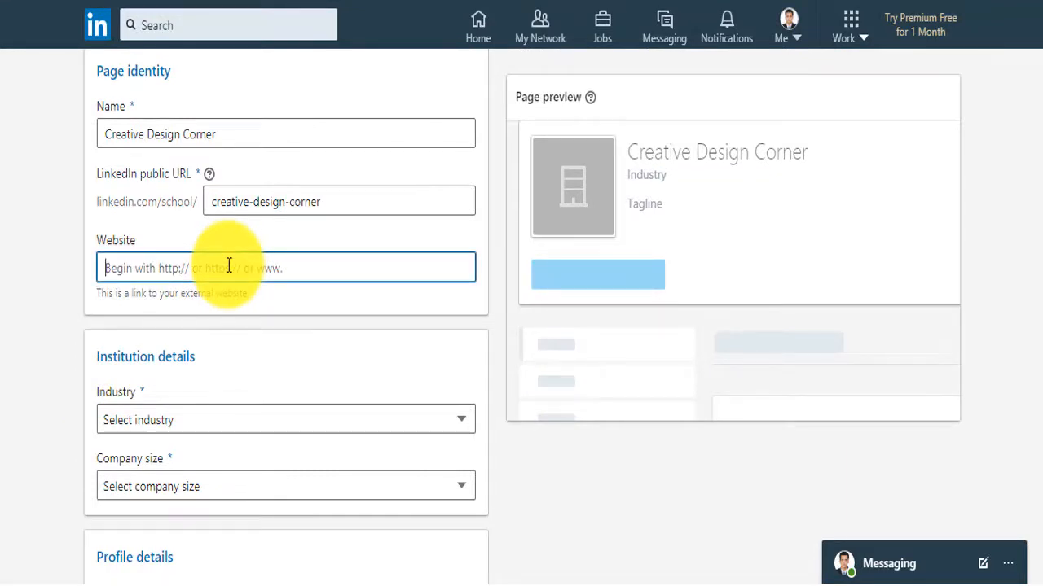
type("cd")
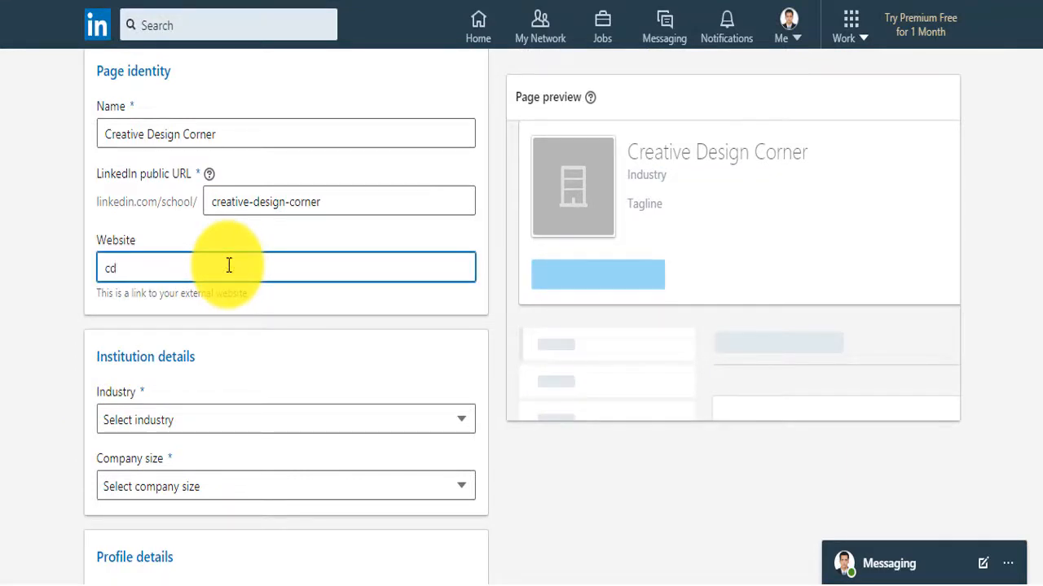
type("cbd.blogspot.com")
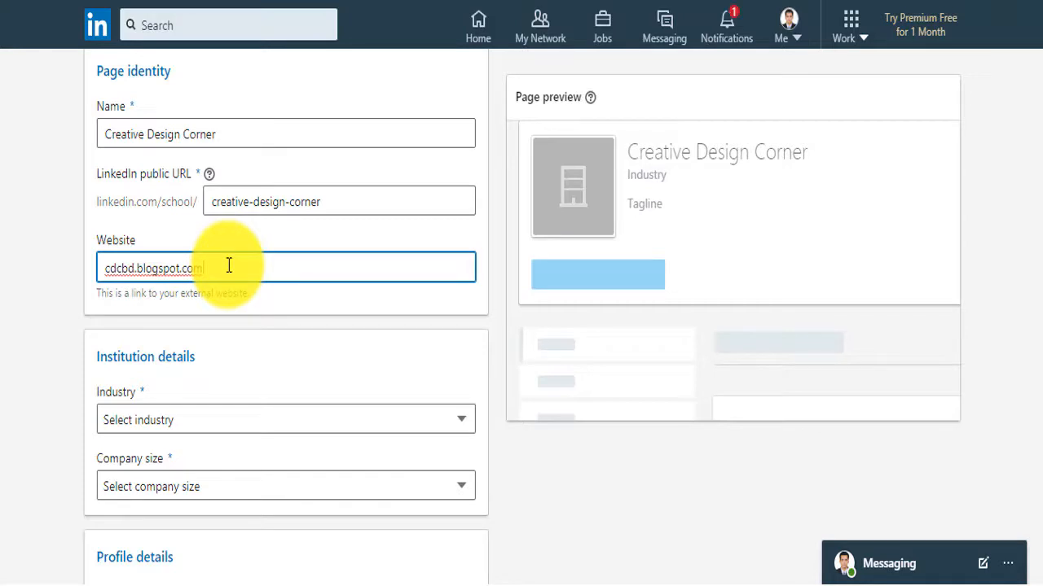
left_click(107, 271)
type("www.")
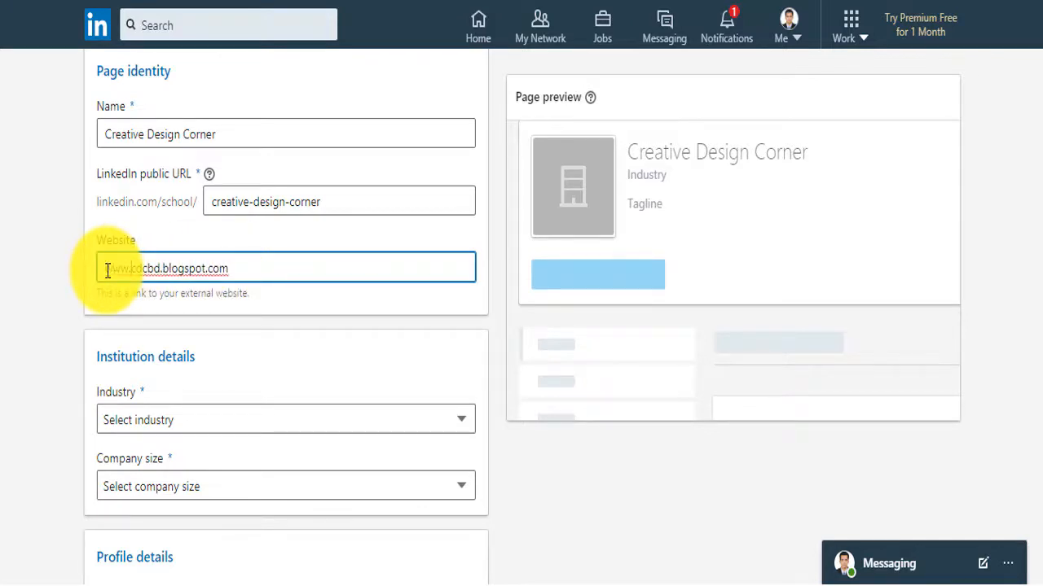
double_click(144, 268)
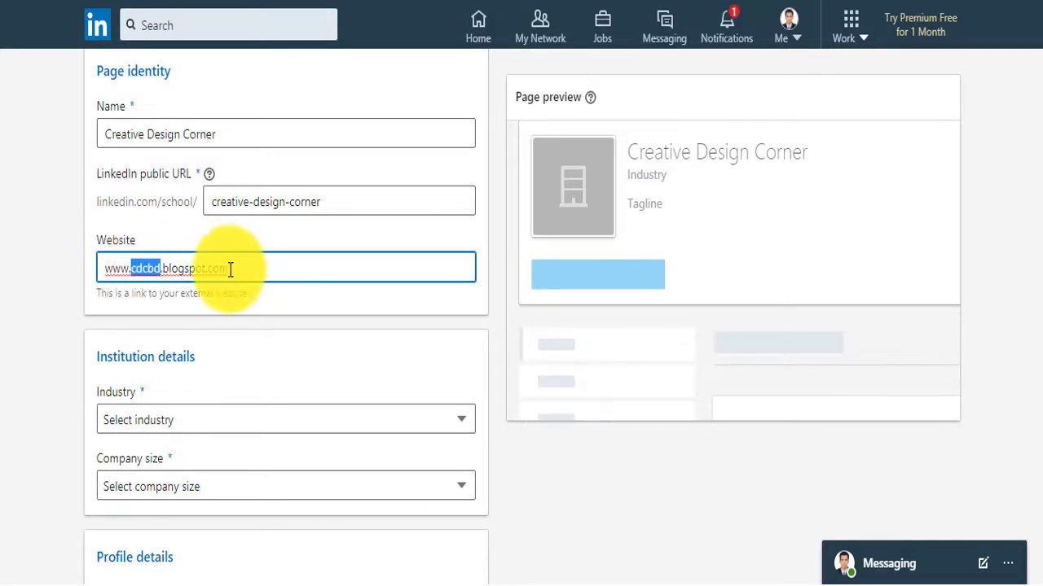
left_click_drag(230, 271, 103, 271)
key("ctrl+c")
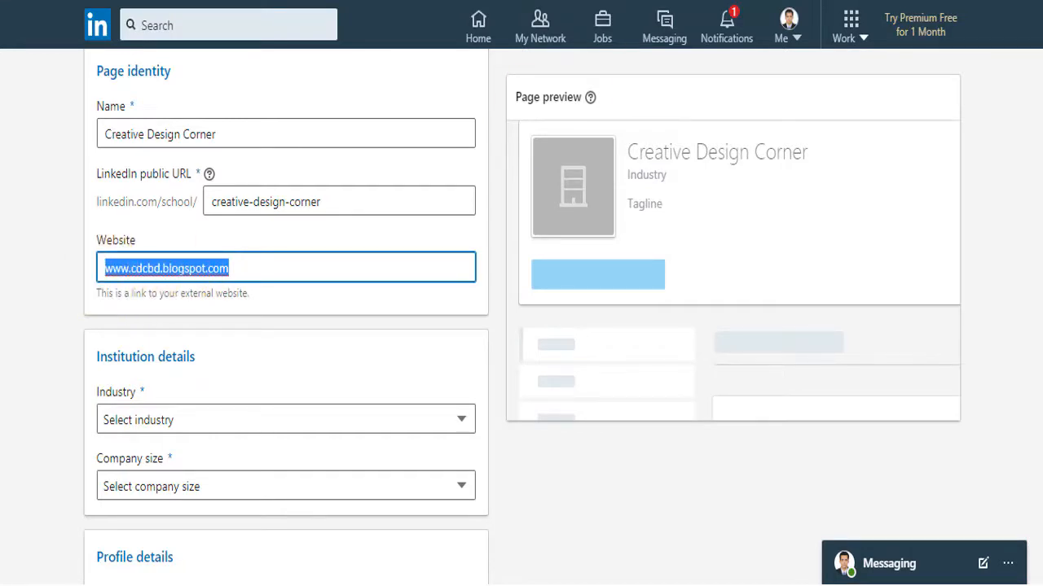
key("ctrl+t")
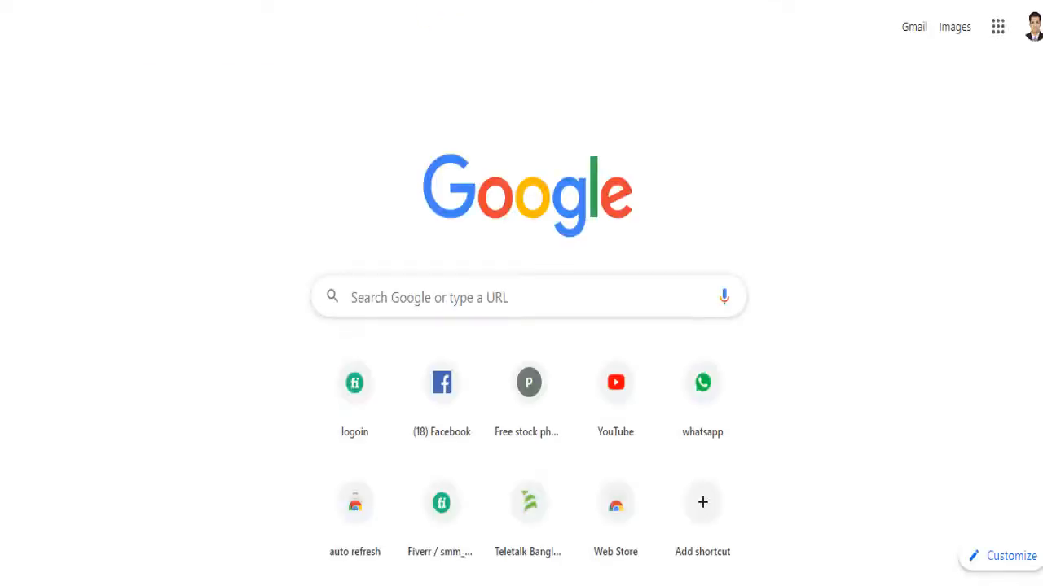
key("ctrl+v")
key("Return")
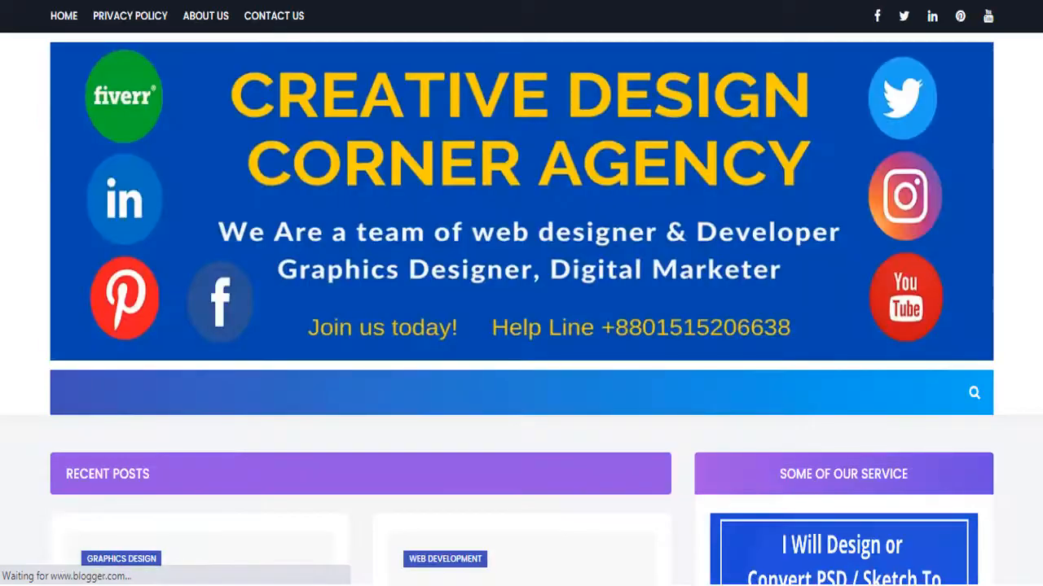
key("ctrl+shift+Tab")
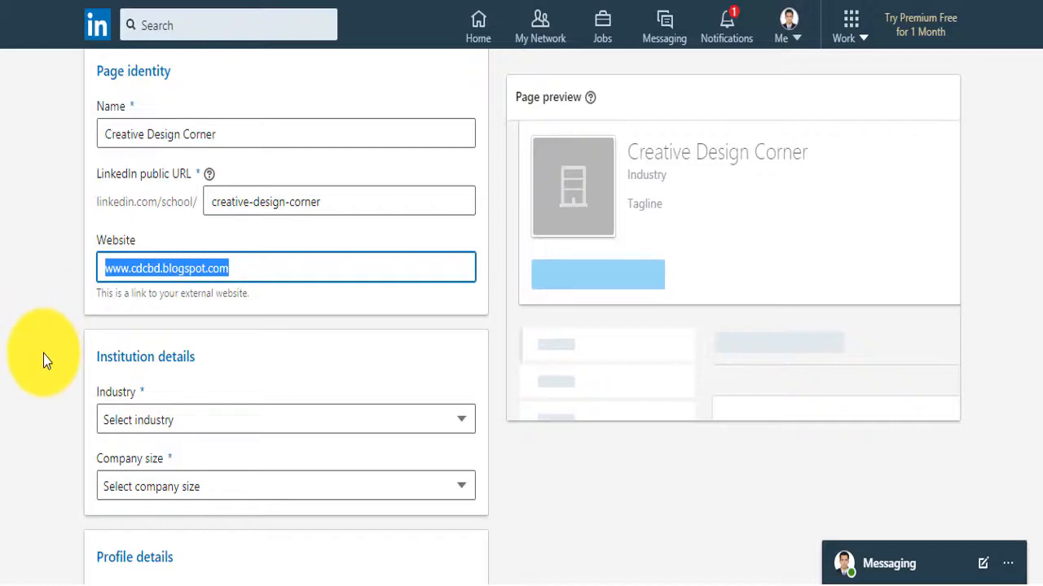
Set the industry to Design and company size to 51–200 employees, then start the logo upload
scroll(43, 354, "down", 1)
left_click(461, 326)
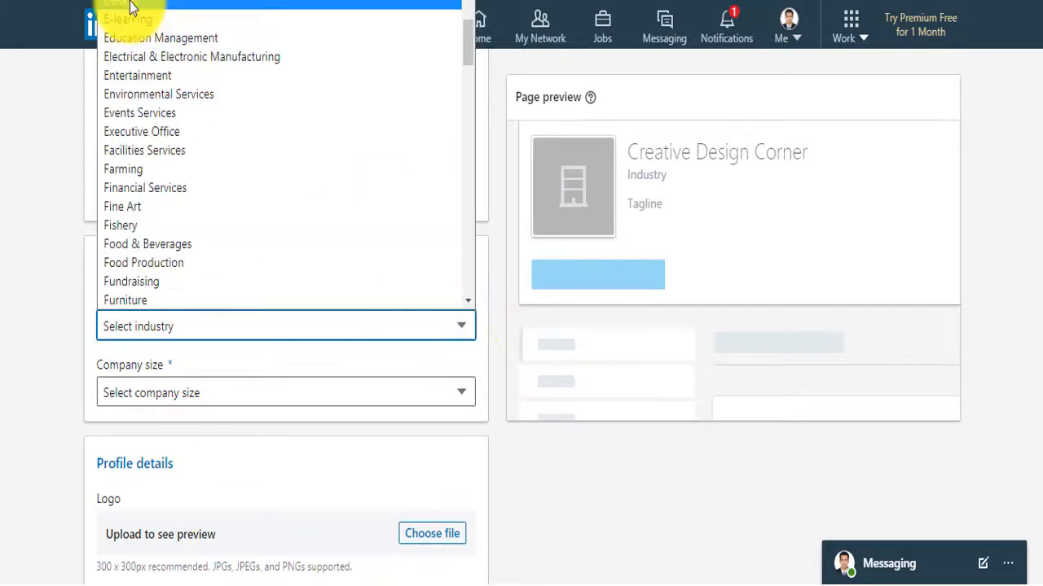
left_click(131, 5)
scroll(46, 291, "down", 2)
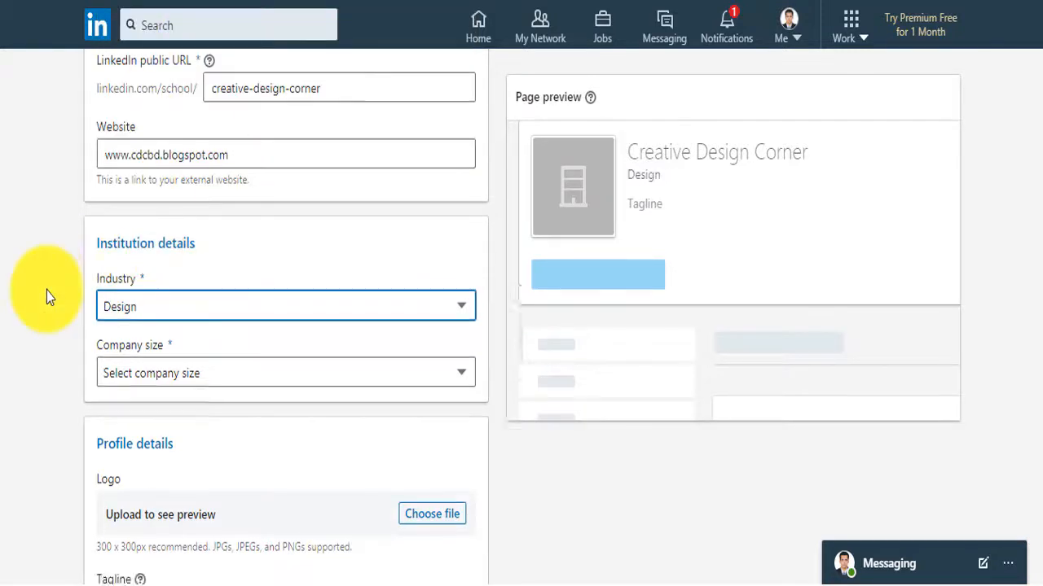
left_click(263, 206)
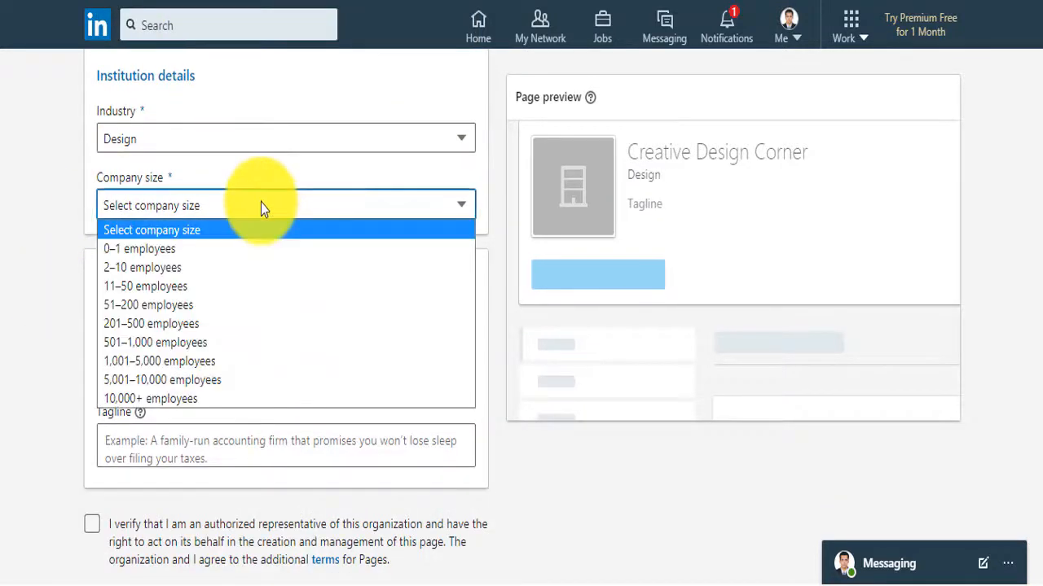
left_click(163, 303)
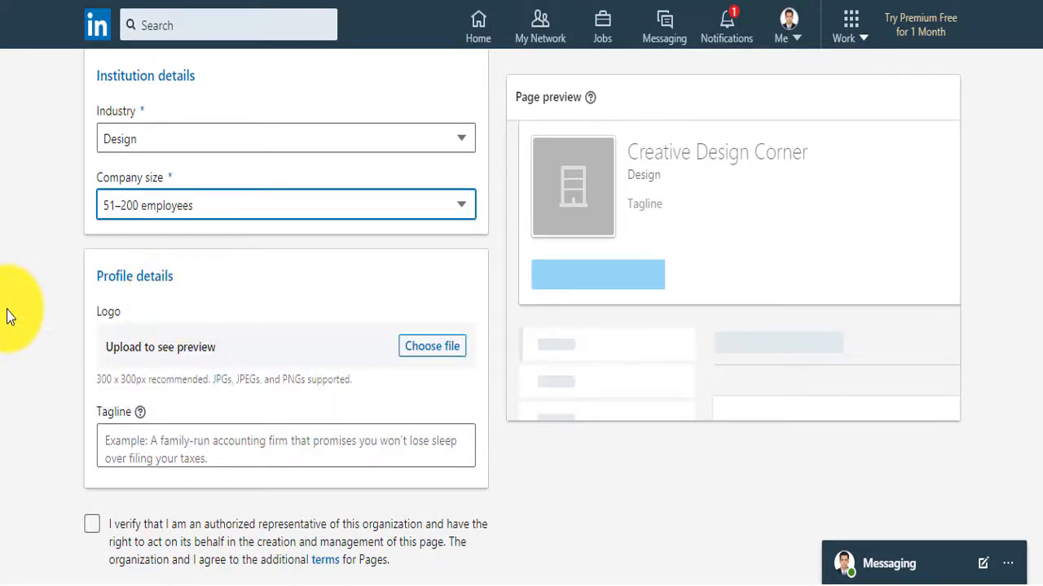
left_click(427, 350)
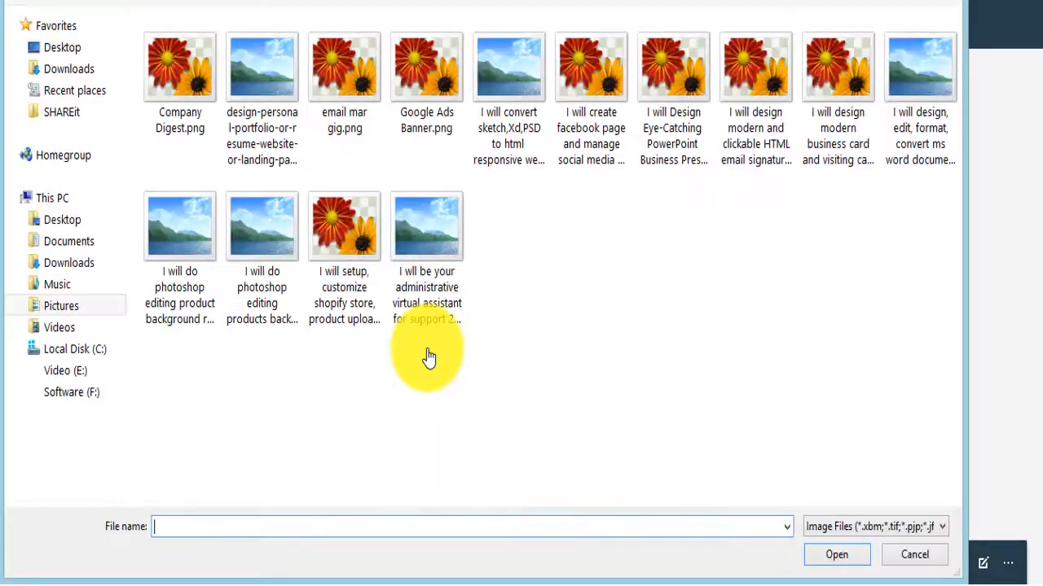
Pick creative design corner logo update.png from Downloads as the page logo
left_click(82, 271)
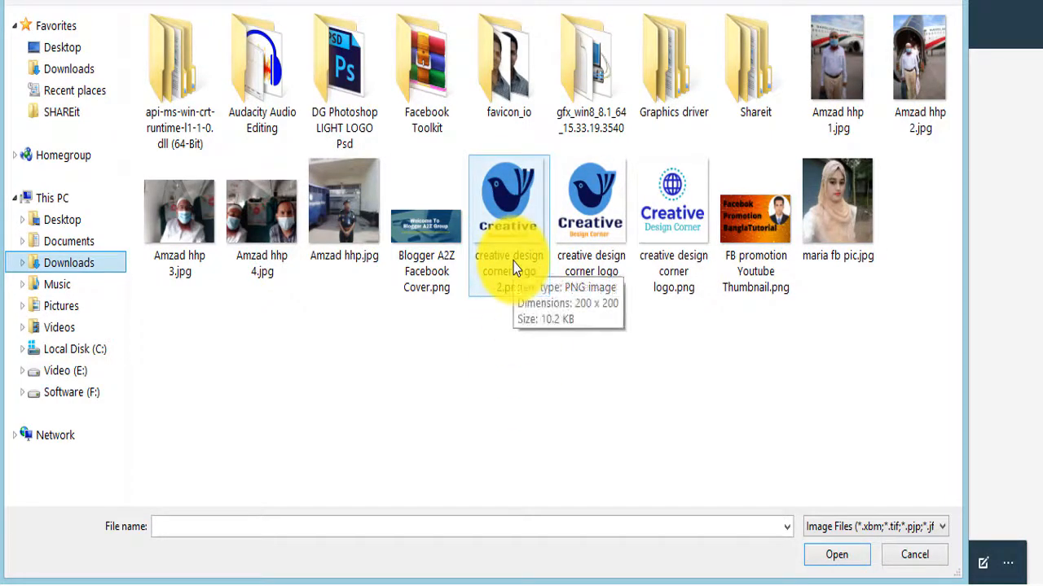
double_click(591, 215)
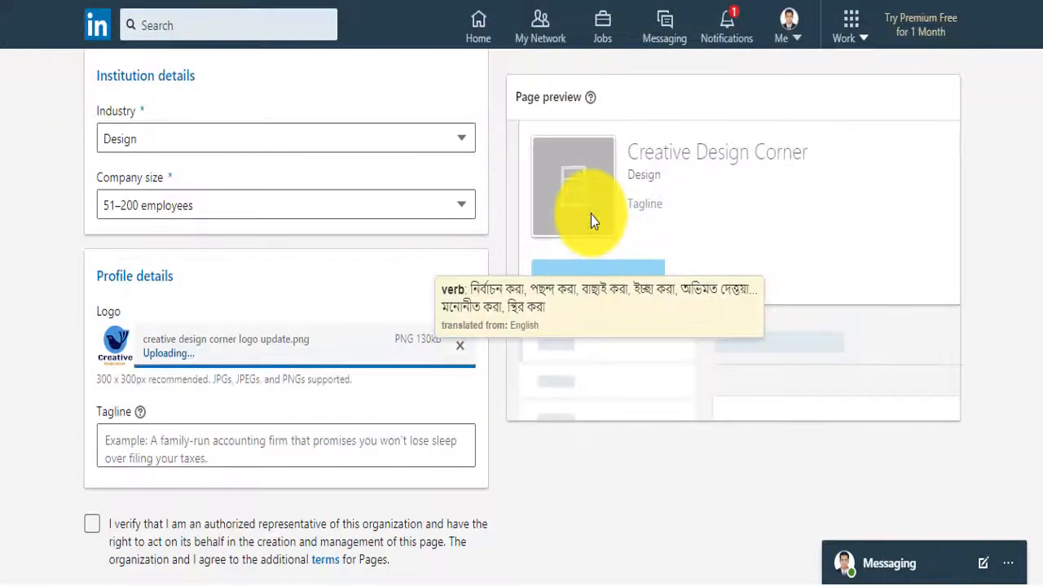
Paste the hashtag list as the tagline, tick the verification box, and create the page
scroll(4, 289, "down", 1)
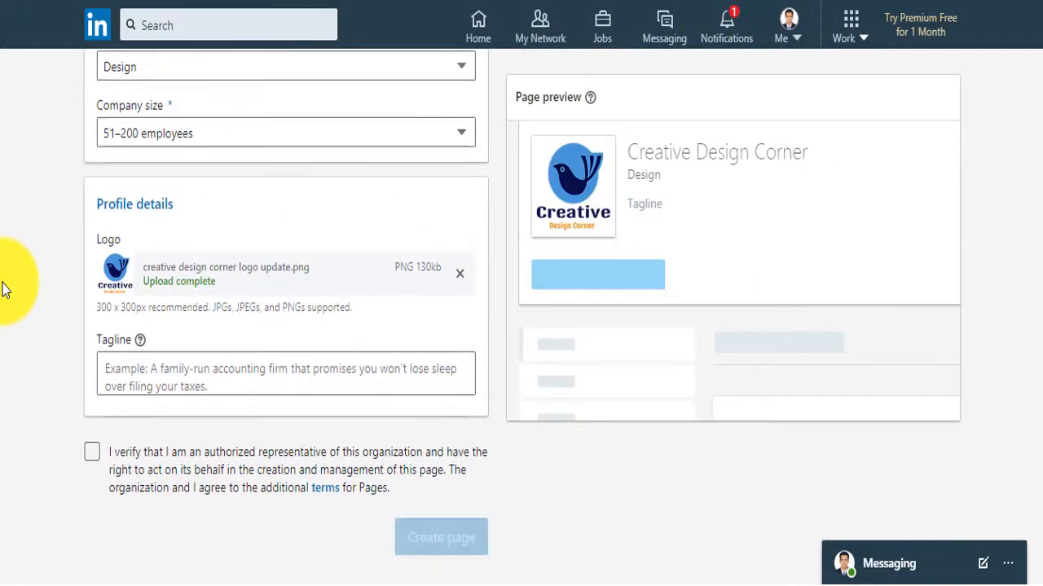
left_click(256, 373)
type("#webdesign #webdevelopment #graphicsdesign #logodesign #businesscarddesign #digitalmarketing #SEO #emailmarketing")
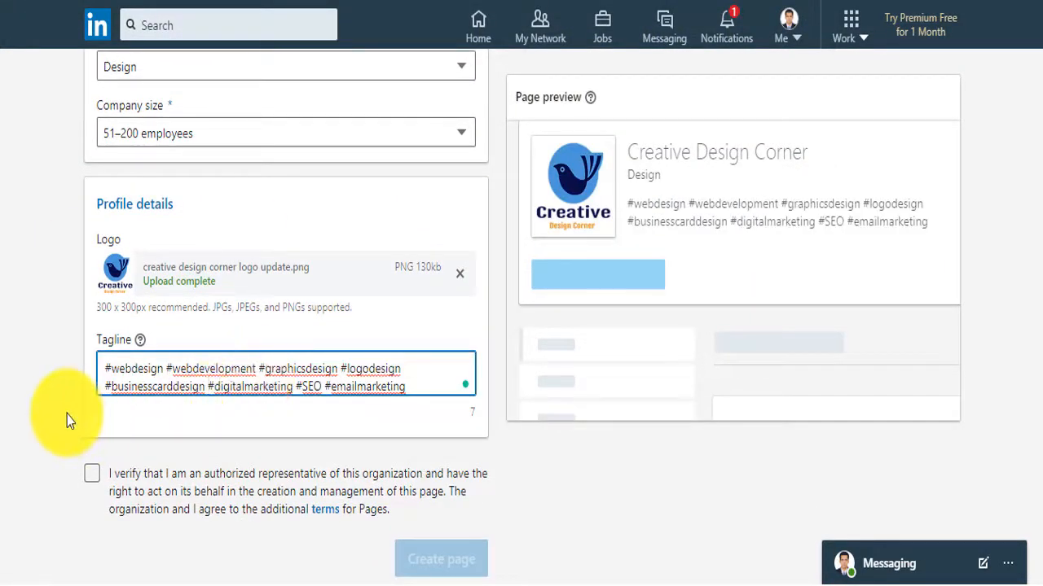
left_click(92, 452)
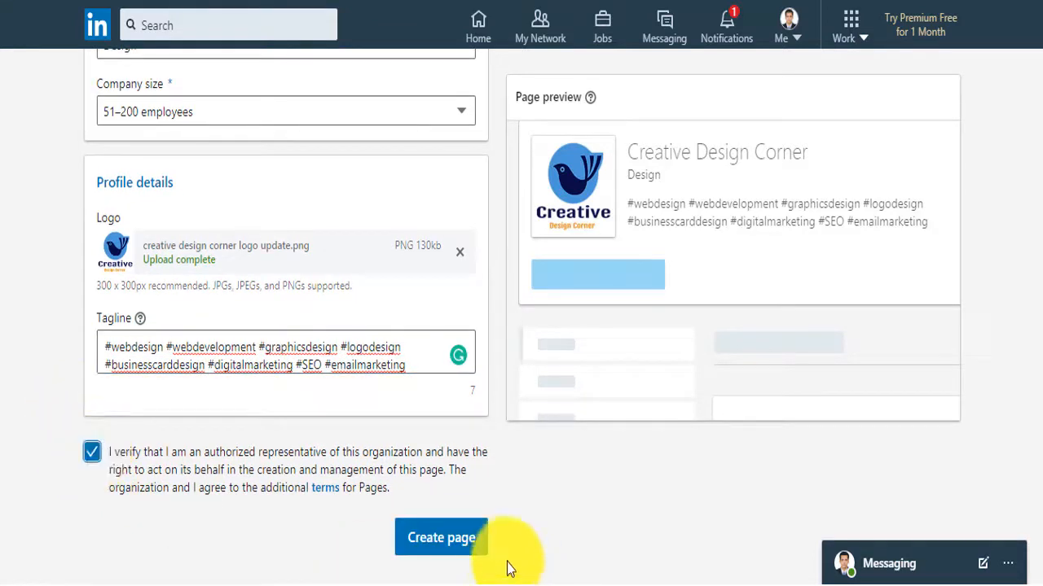
left_click(452, 544)
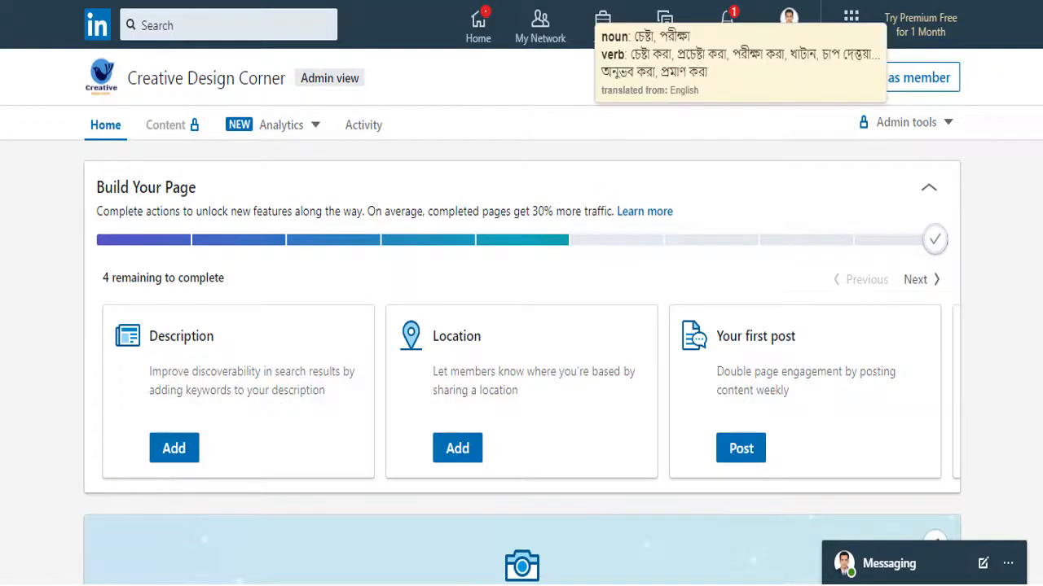
Paste the prepared description into the Overview Description box
left_click(173, 448)
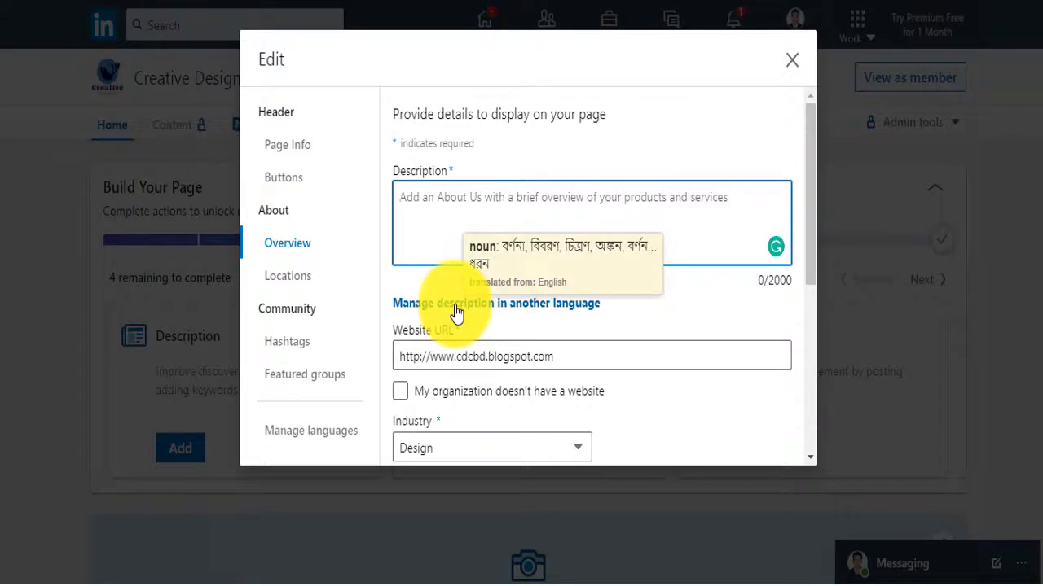
key("ctrl+v")
scroll(538, 213, "up", 10)
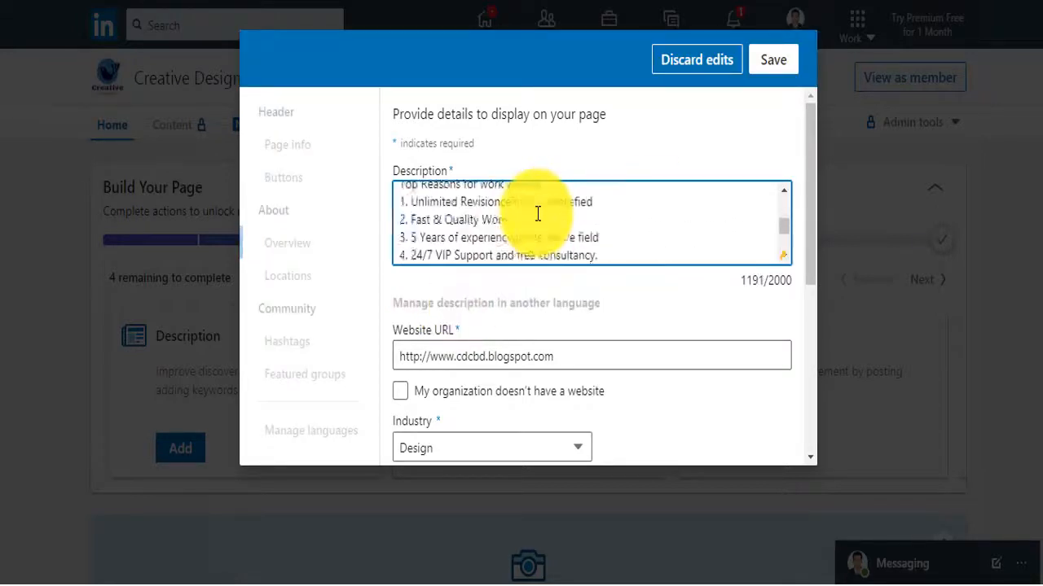
scroll(538, 213, "up", 10)
scroll(538, 213, "down", 3)
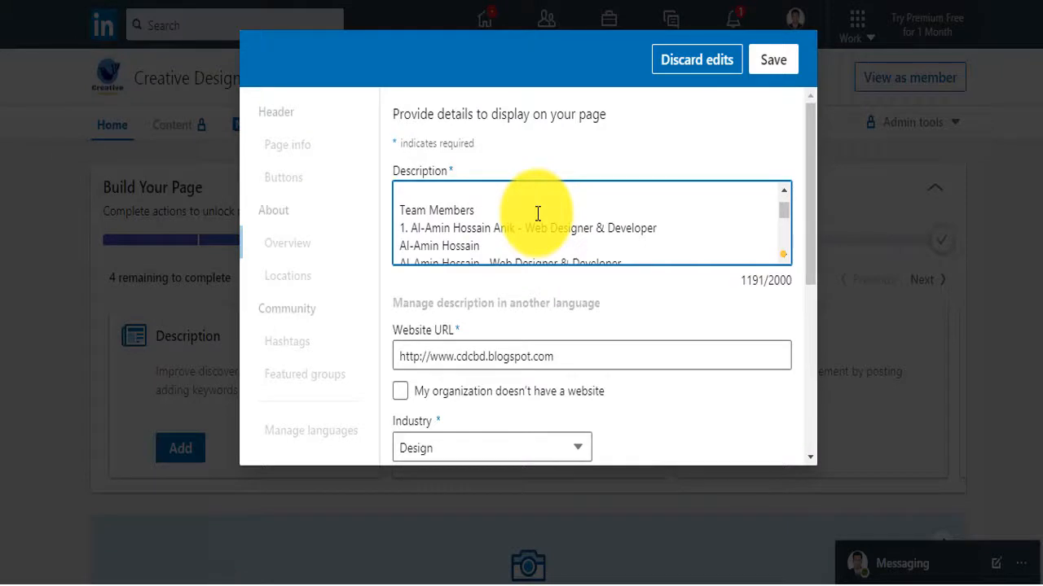
Delete the duplicate name and graphics designer lines plus the extra blank line
triple_click(488, 246)
key("BackSpace")
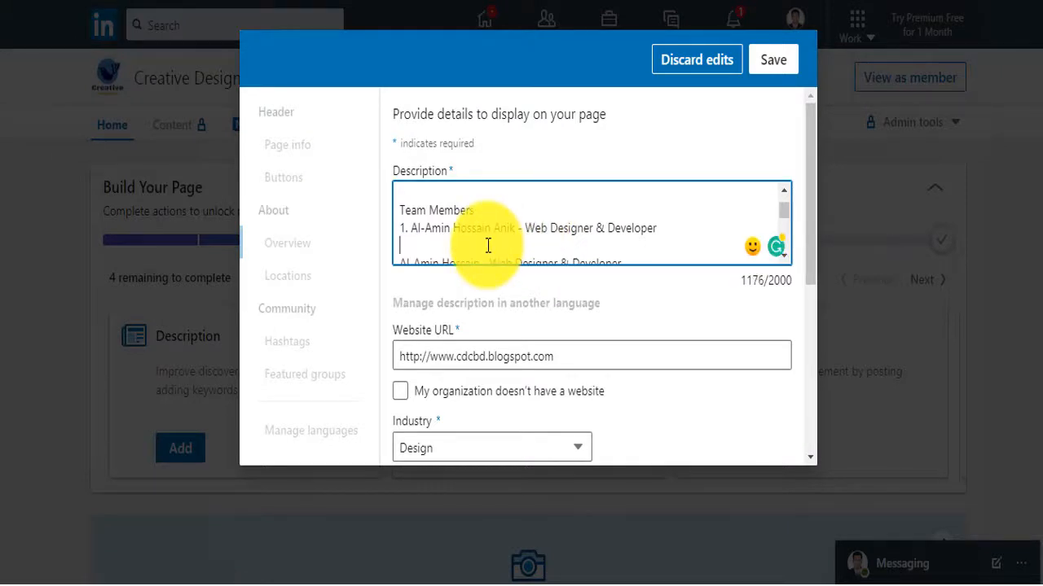
scroll(488, 245, "down", 2)
scroll(488, 245, "up", 2)
scroll(487, 245, "down", 2)
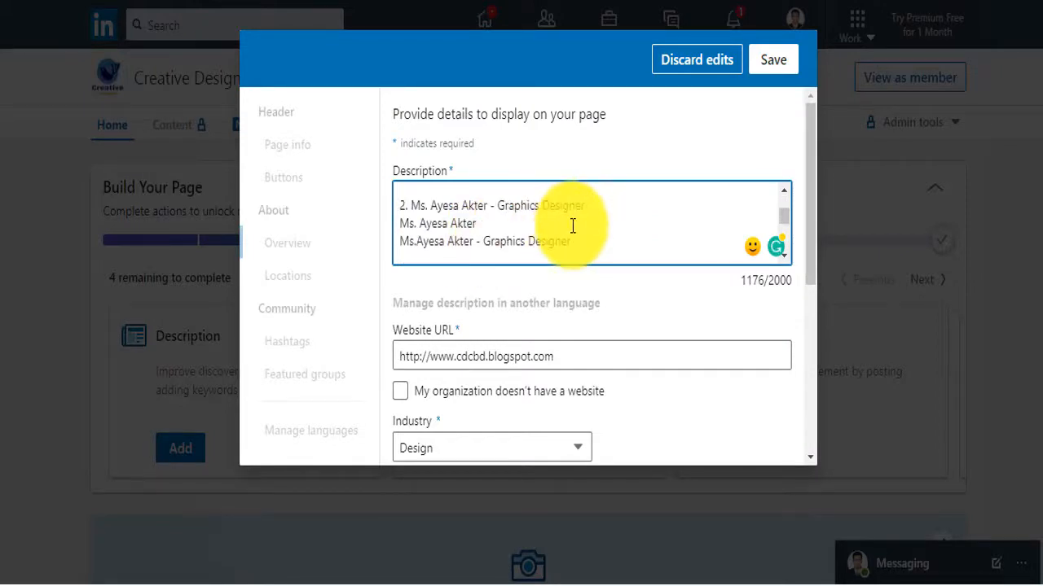
key("shift+Home")
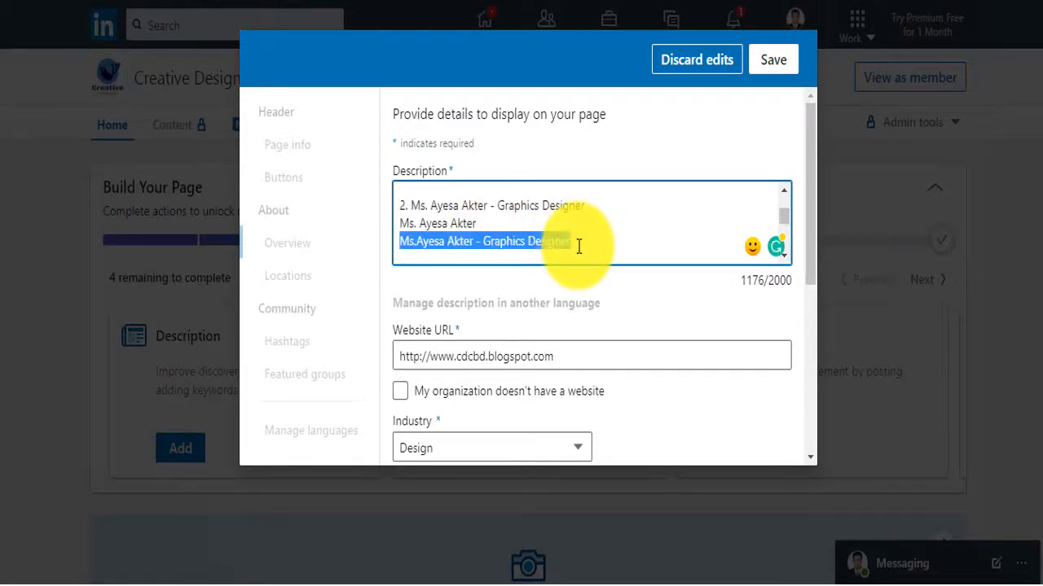
key("BackSpace")
left_click(484, 223)
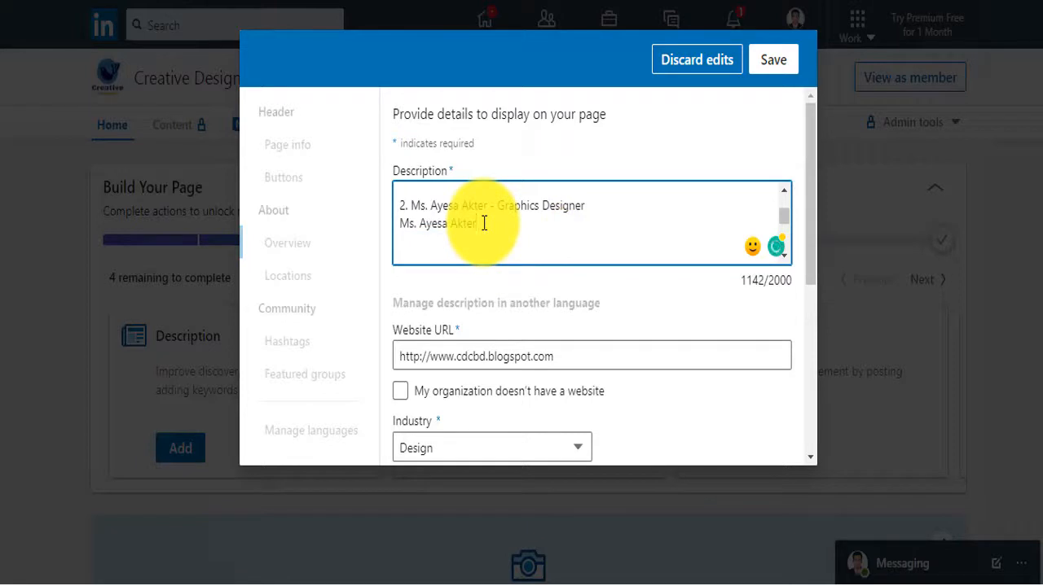
key("shift+Home")
key("BackSpace")
key("BackSpace")
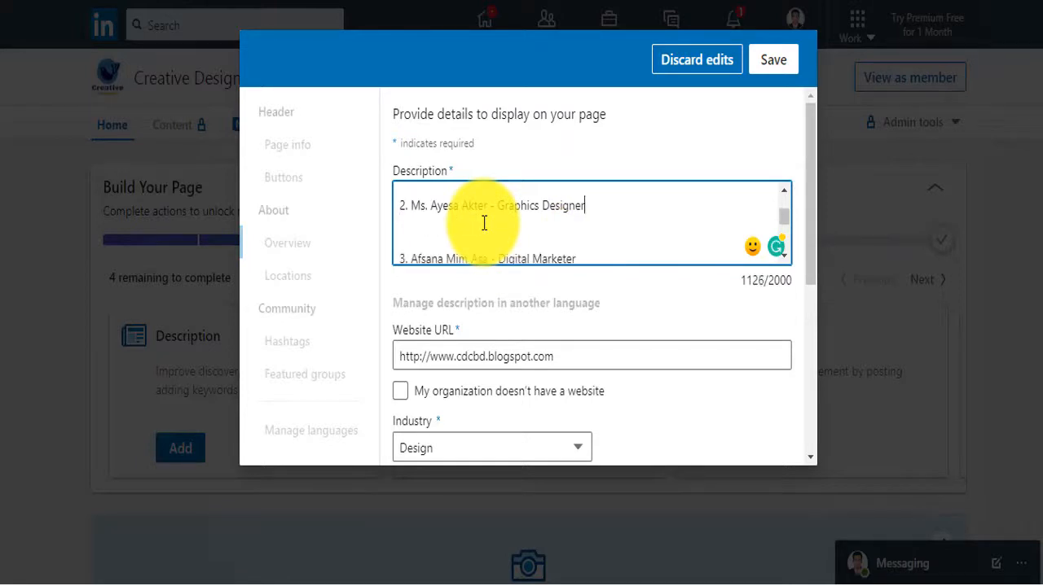
key("BackSpace")
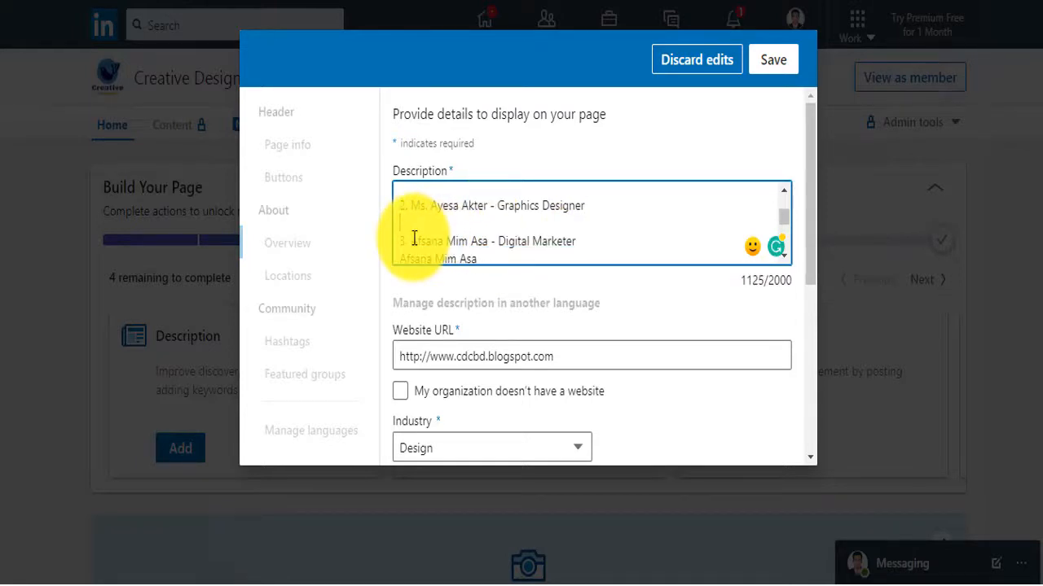
Delete the duplicate web designer line and the leftover marketer name line
scroll(414, 238, "up", 2)
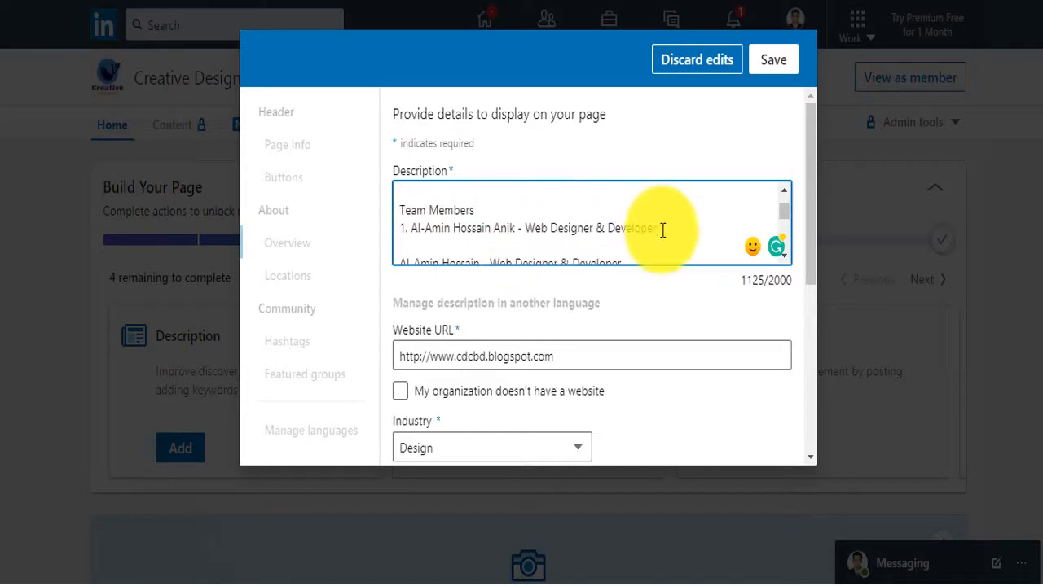
key("Down")
key("End")
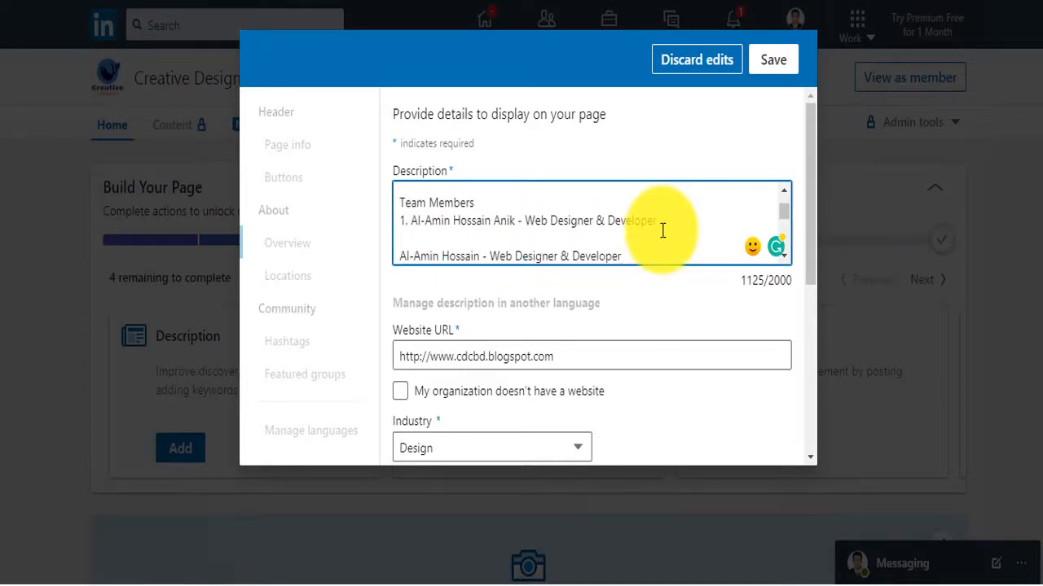
key("shift+Home")
key("BackSpace")
key("BackSpace")
key("BackSpace")
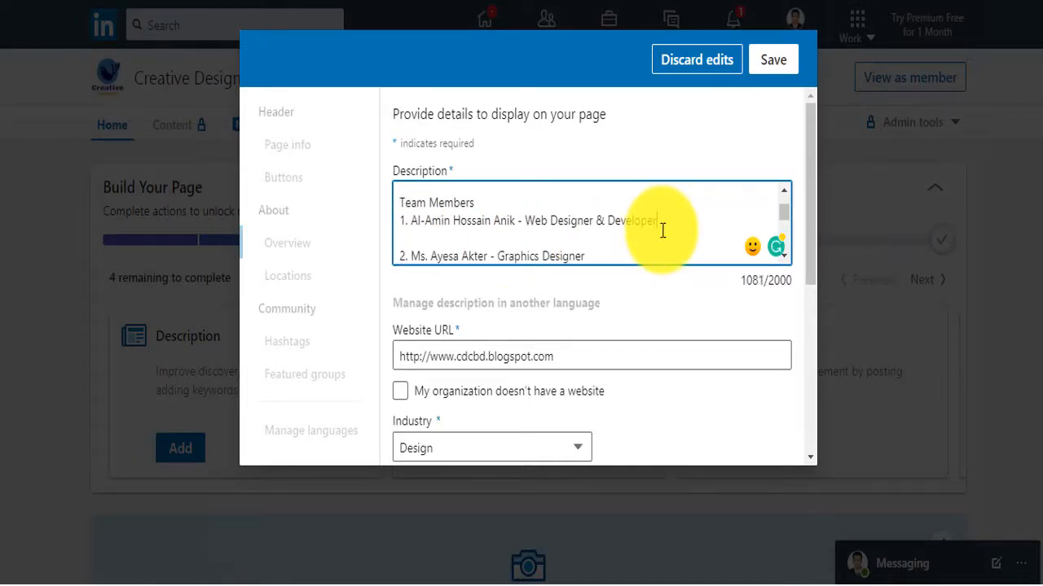
key("Down")
key("End")
key("Down")
key("Down")
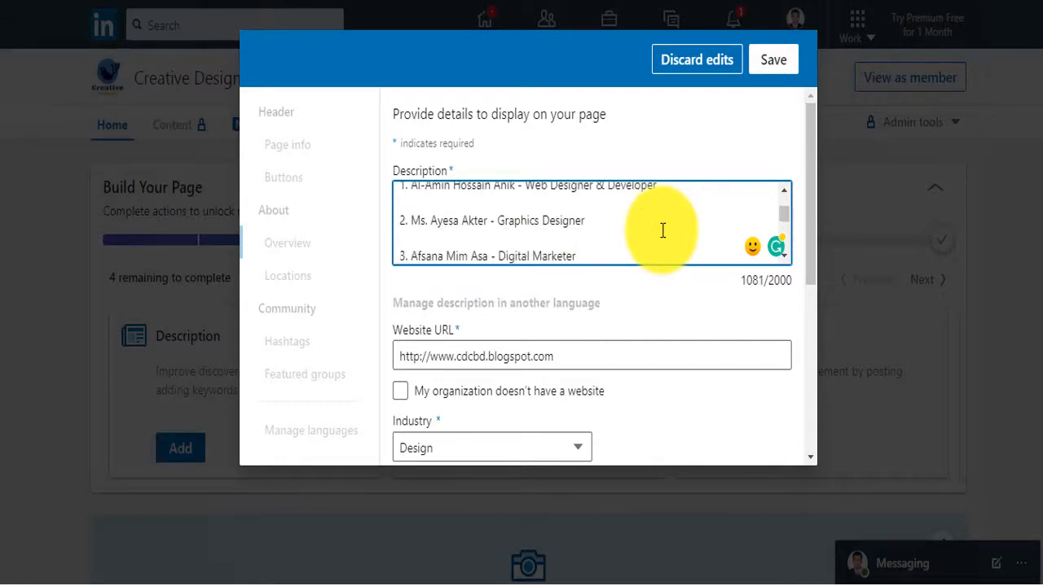
key("Down")
key("shift+Home")
key("BackSpace")
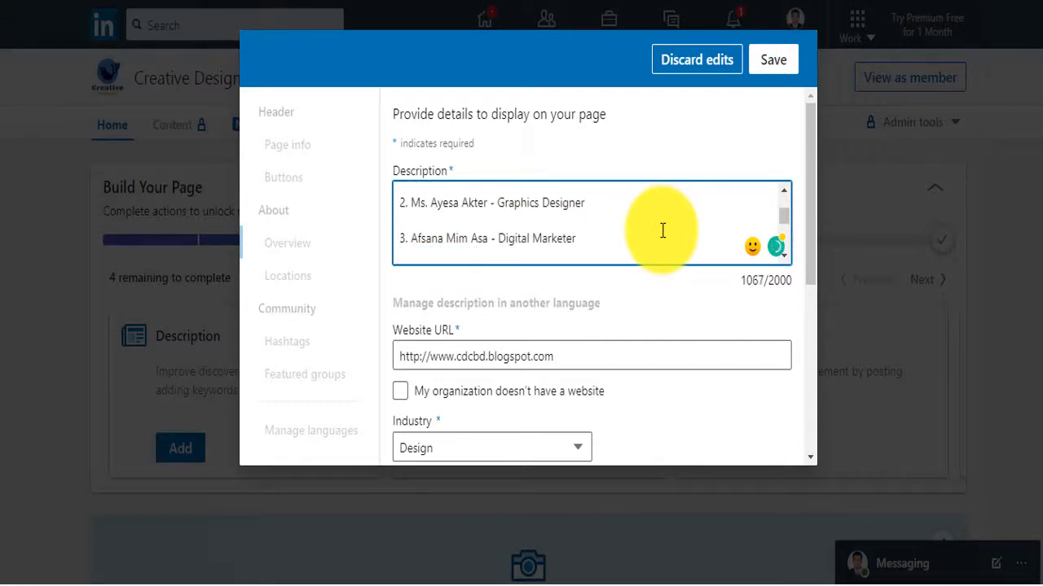
Remove the duplicate digital marketer line and the extra empty line
key("Down")
left_click(592, 255)
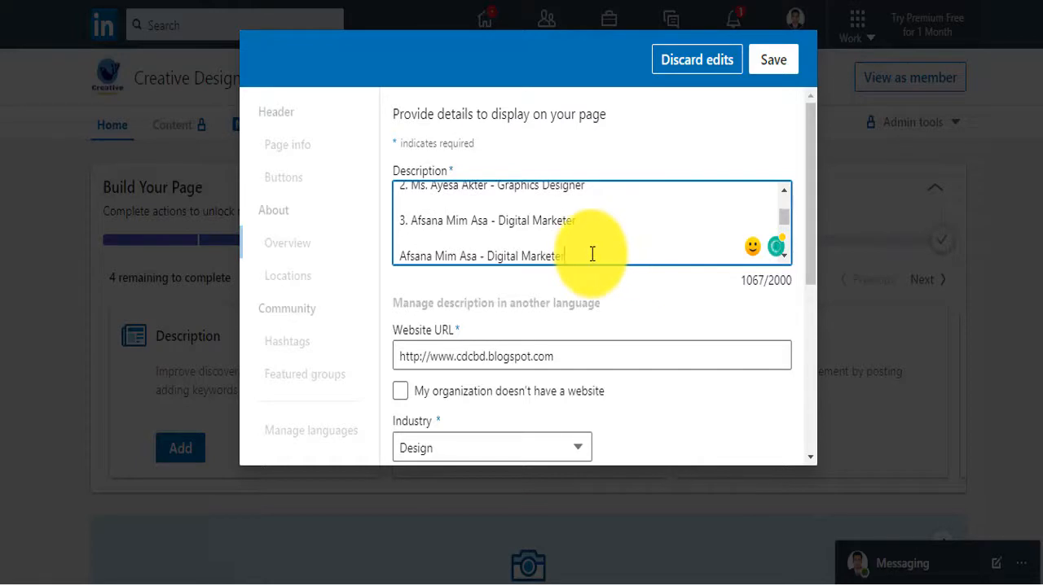
key("shift+Home")
key("BackSpace")
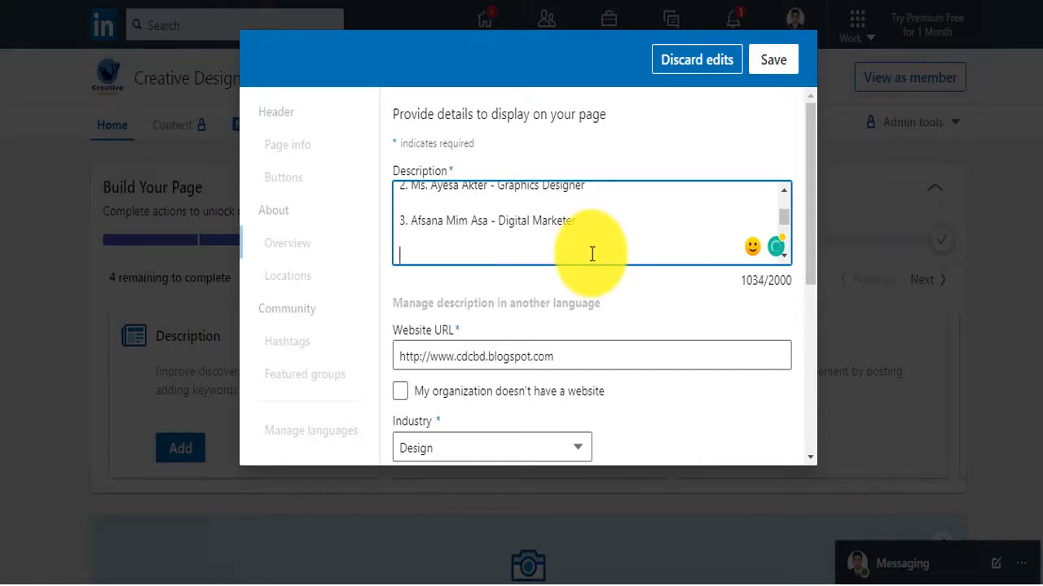
key("BackSpace")
key("BackSpace")
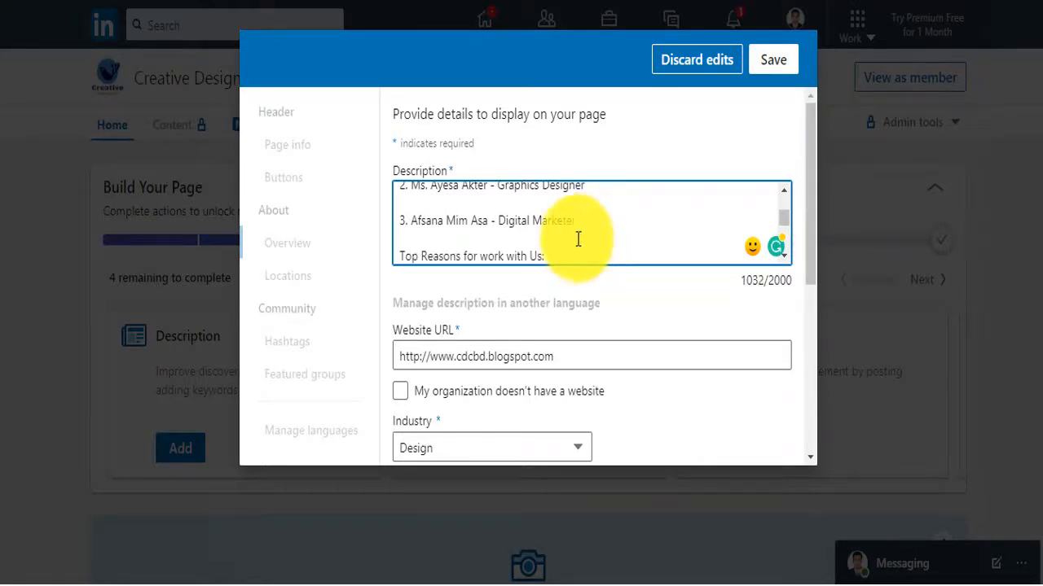
scroll(577, 237, "down", 5)
scroll(576, 236, "down", 5)
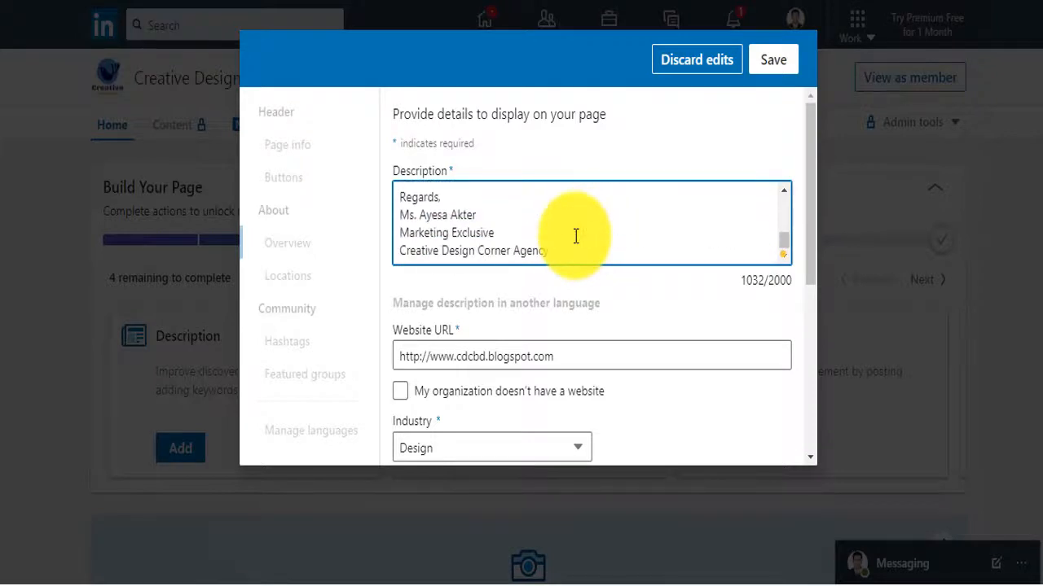
scroll(576, 236, "up", 15)
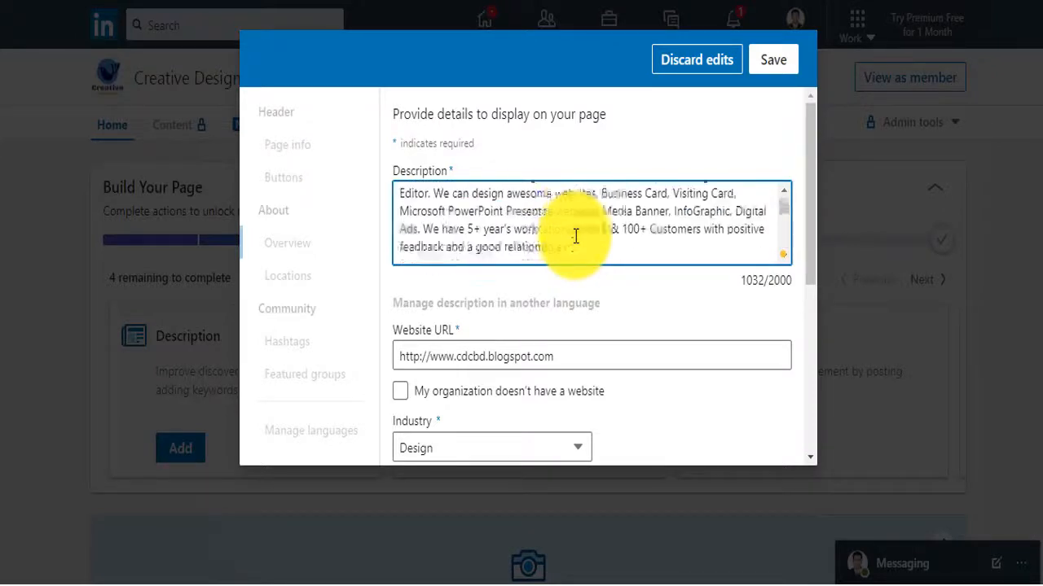
scroll(576, 237, "down", 15)
scroll(576, 236, "down", 5)
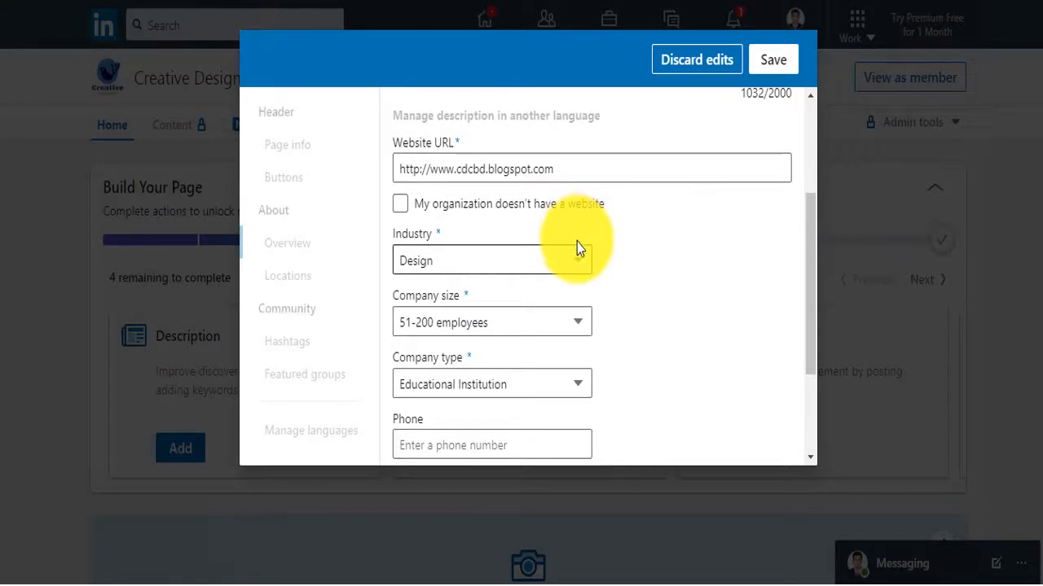
Enter the company phone number and founding year 2018, then save the overview
scroll(676, 313, "down", 3)
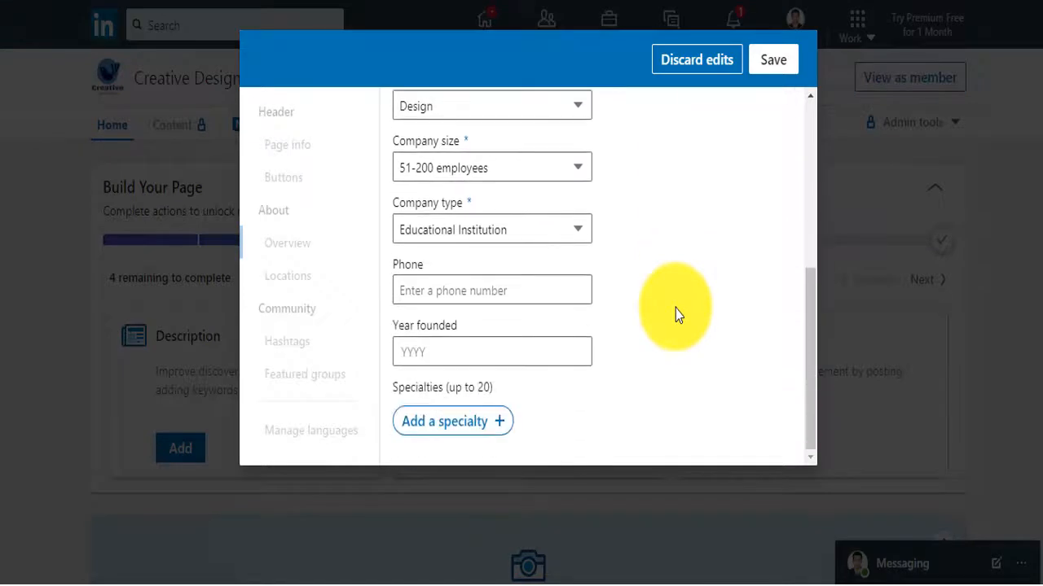
left_click(428, 294)
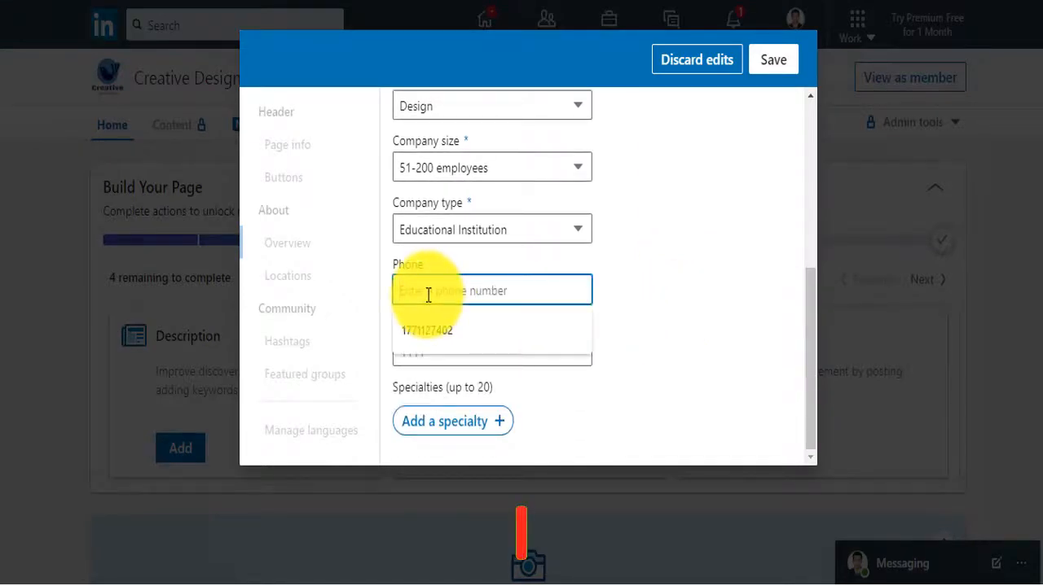
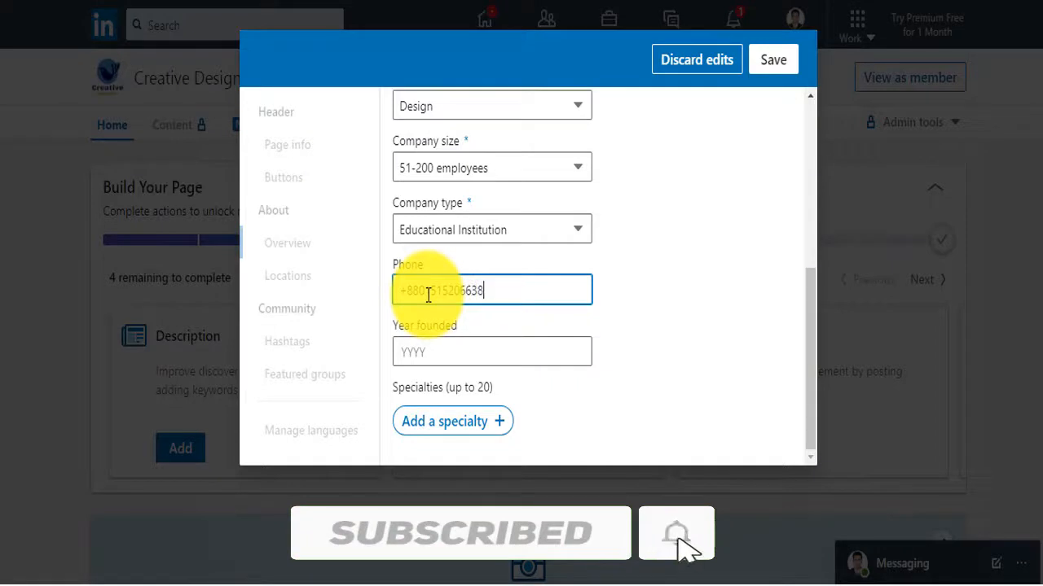
left_click(432, 348)
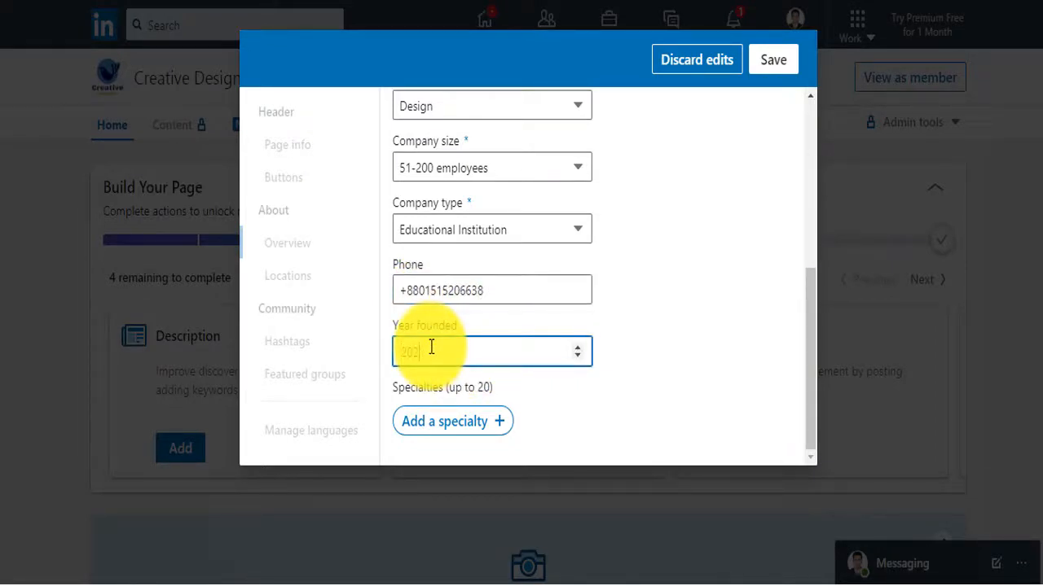
type("2018")
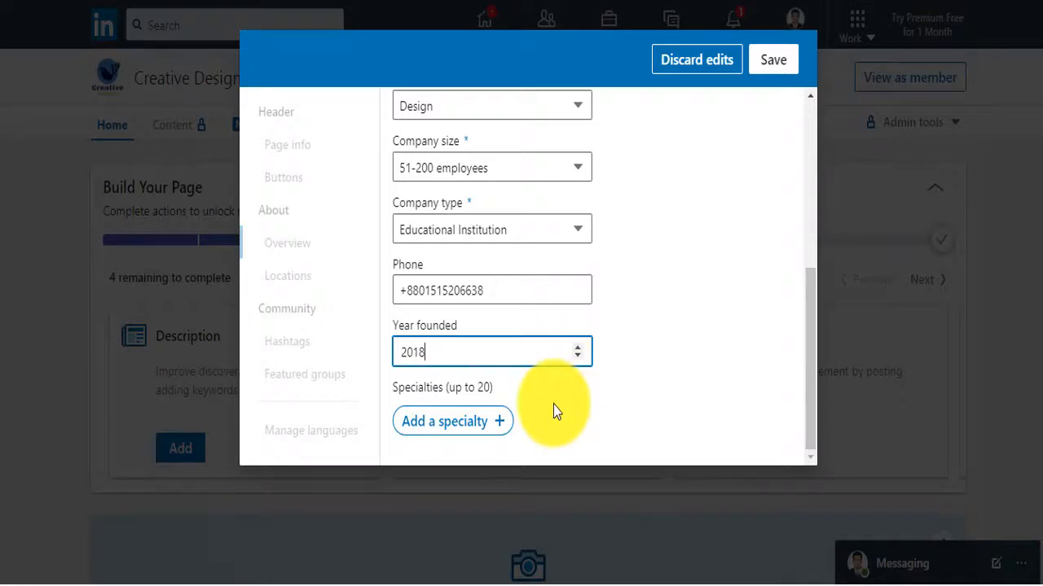
left_click(775, 61)
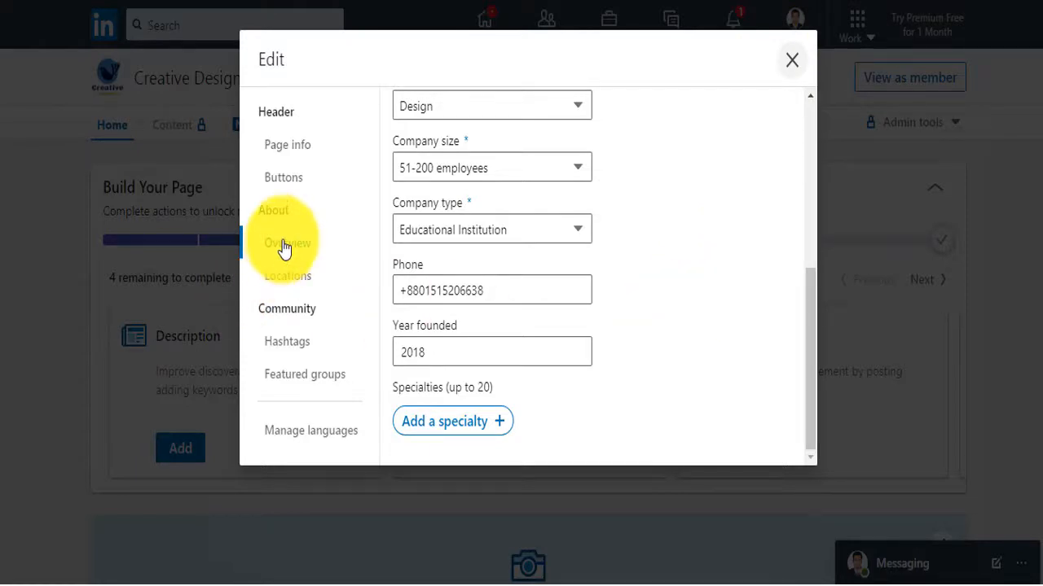
Start adding a page location with the country set to Bangladesh
left_click(791, 60)
scroll(594, 259, "up", 3)
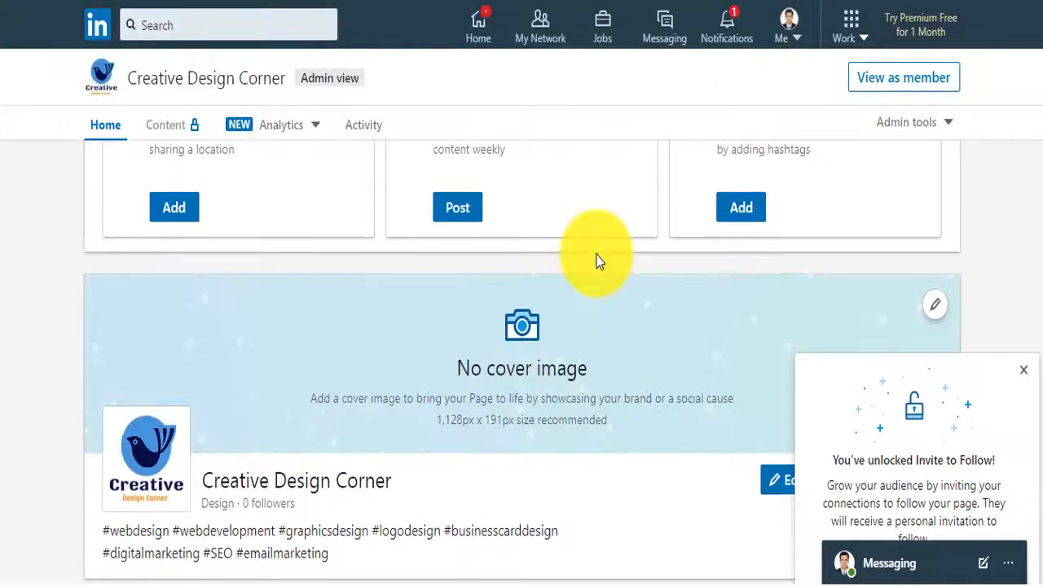
scroll(595, 259, "up", 2)
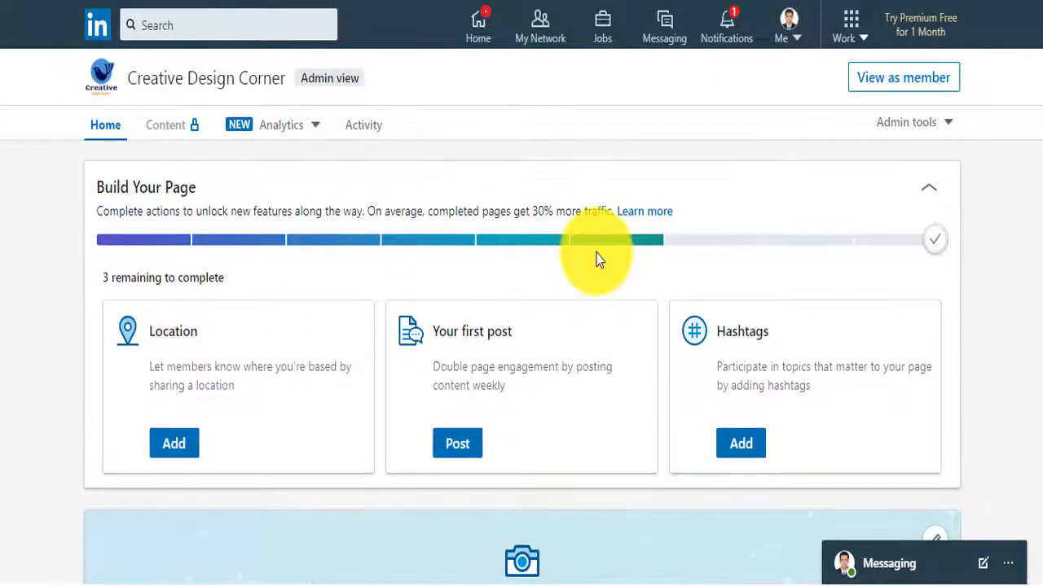
left_click(180, 449)
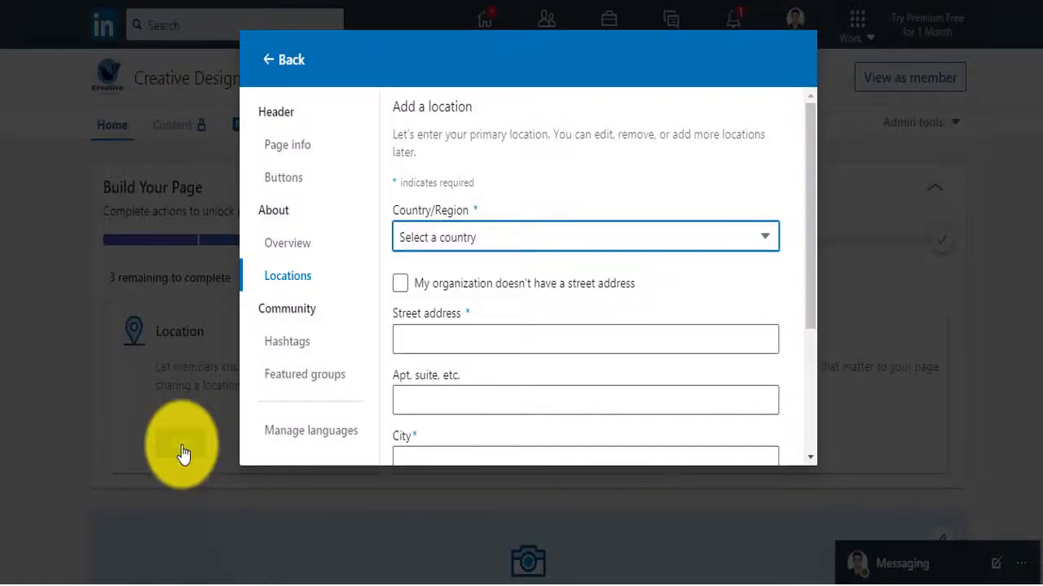
left_click(751, 238)
left_click(439, 282)
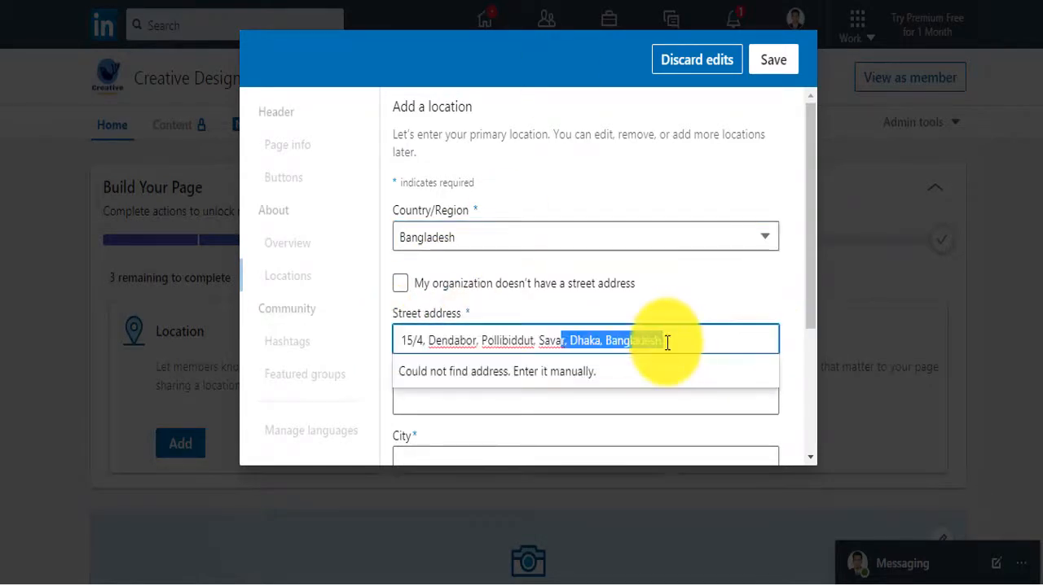
Strip the city and country from the street address and begin entering the city
left_click(665, 343)
left_click_drag(665, 343, 575, 344)
key("BackSpace")
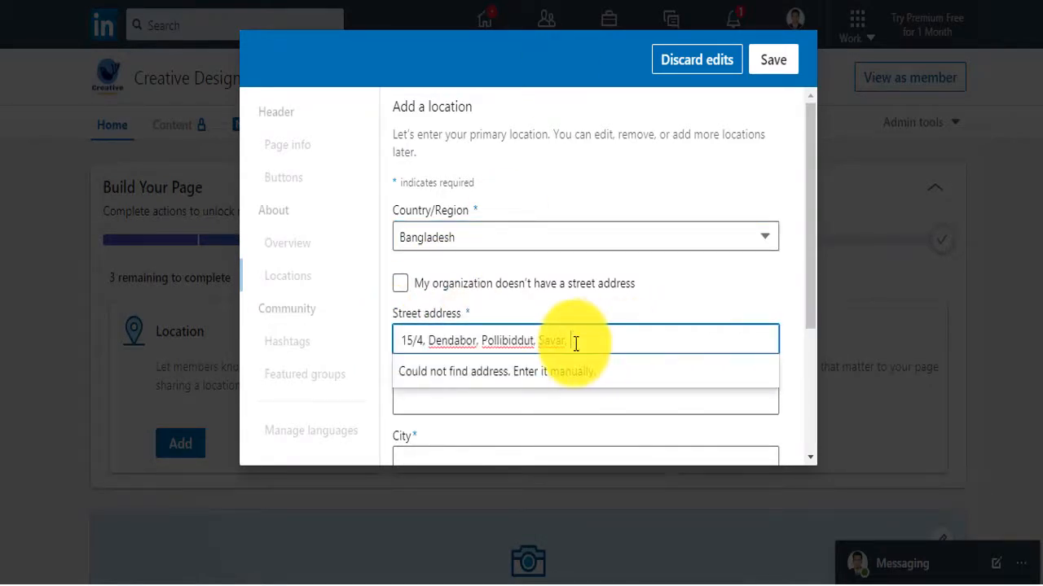
key("BackSpace")
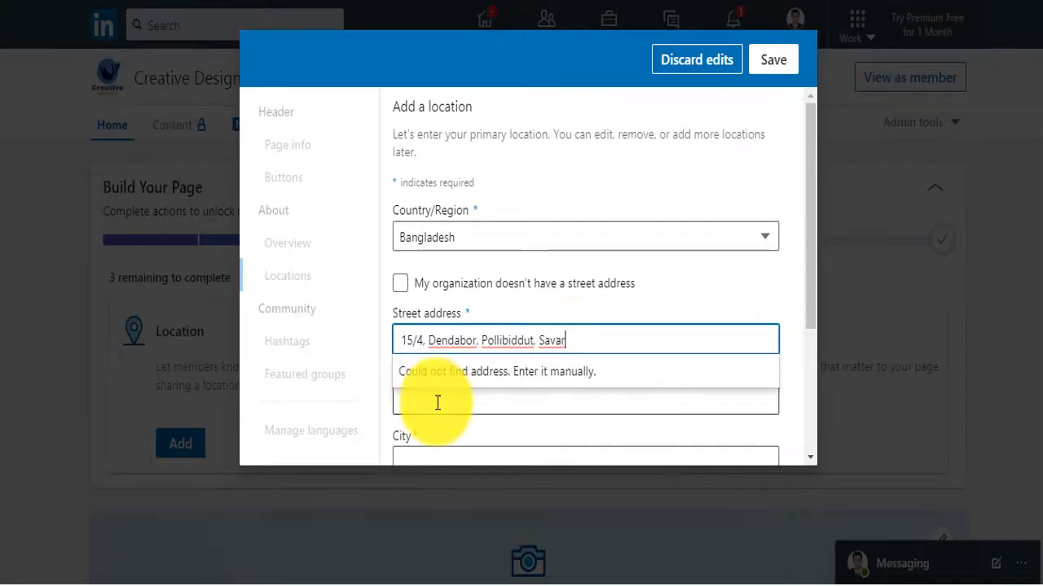
left_click(440, 400)
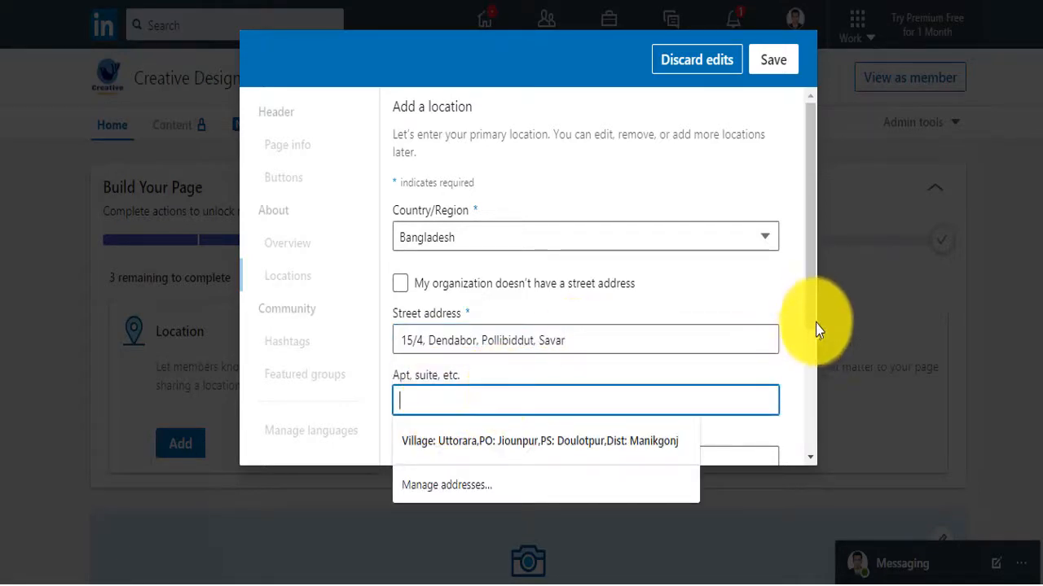
scroll(814, 330, "down", 2)
left_click(497, 358)
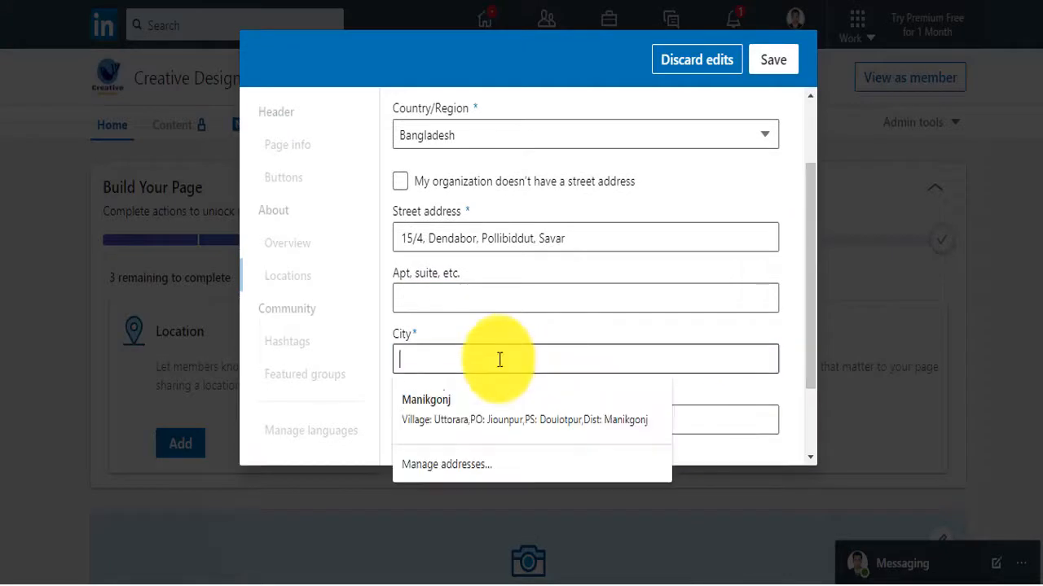
type("Savar")
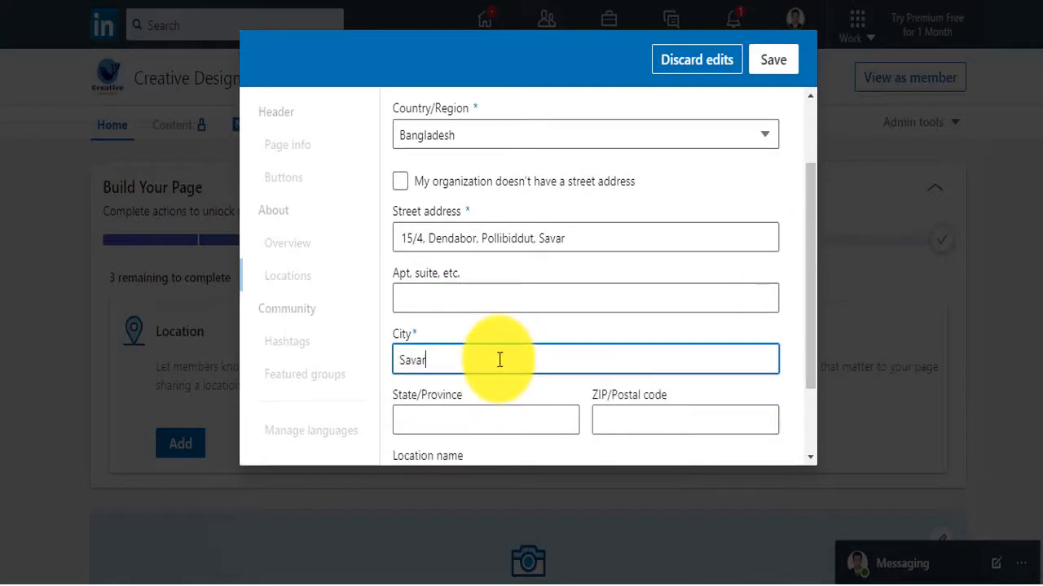
Enter postal code 1850, choose Dhaka as the state, and save the location
scroll(492, 359, "down", 1)
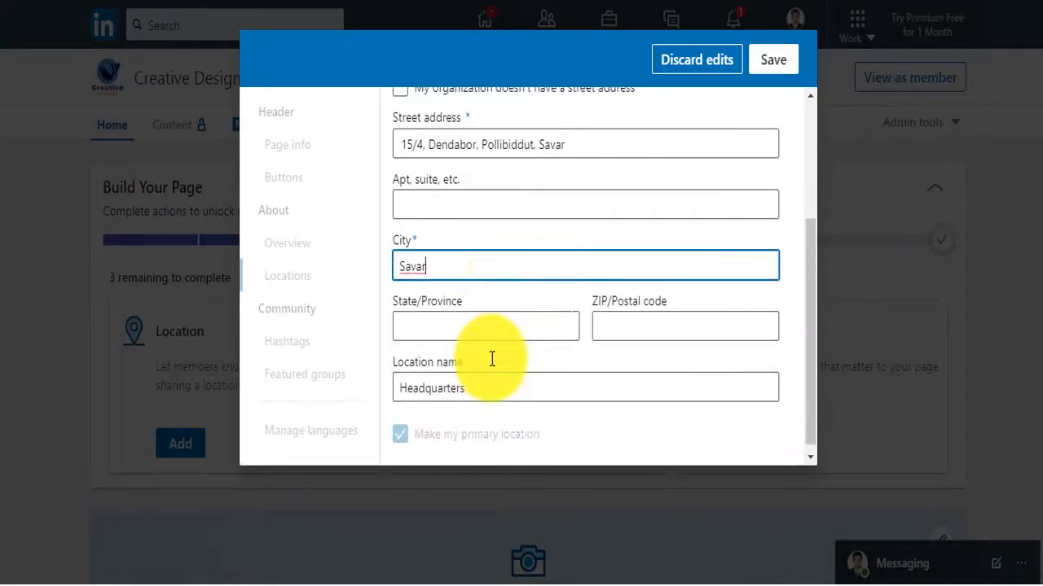
left_click(614, 328)
type("1")
type("8")
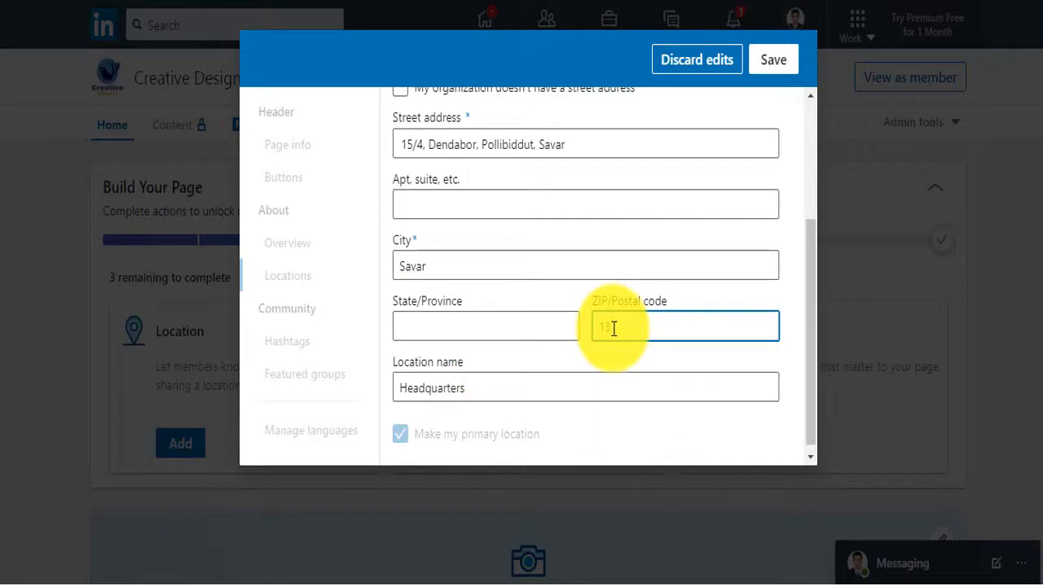
type("50")
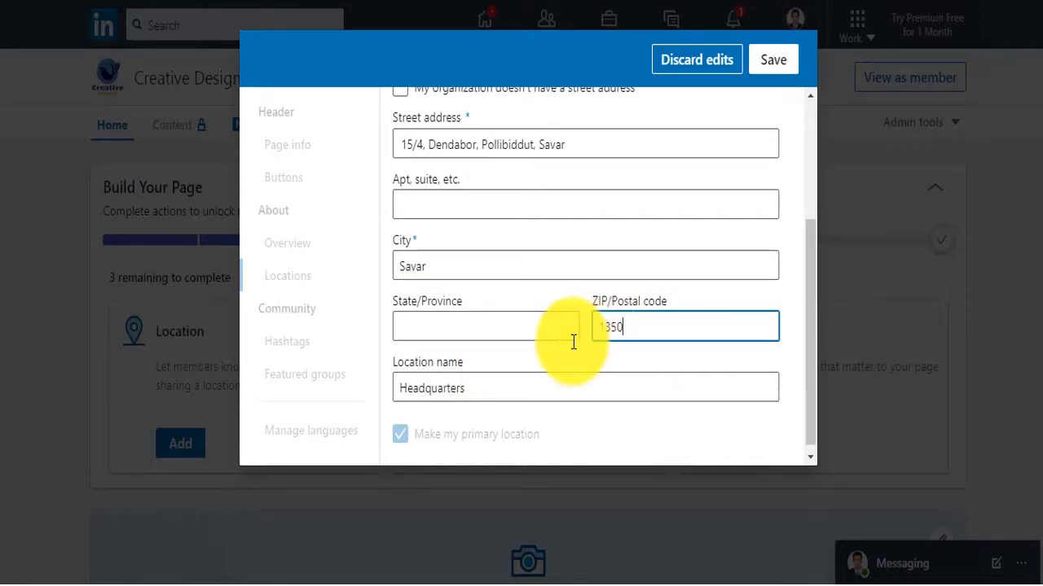
left_click(485, 323)
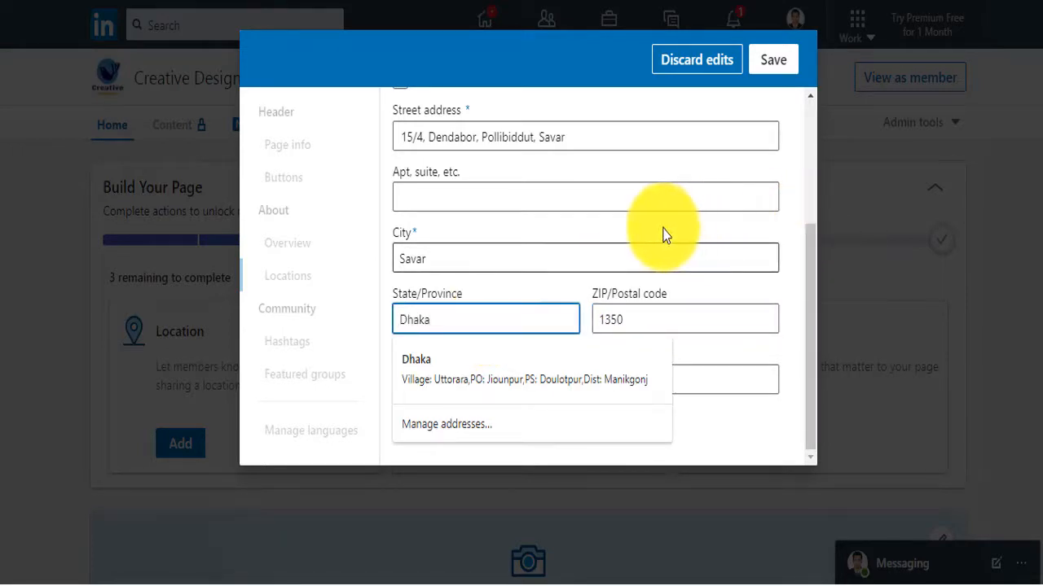
scroll(599, 224, "up", 2)
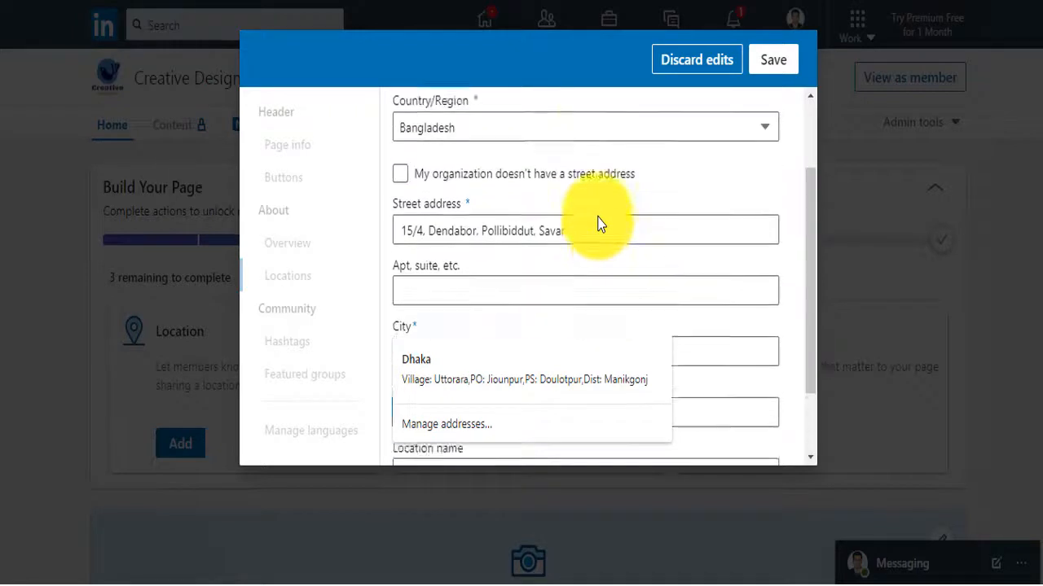
scroll(599, 224, "down", 2)
left_click(792, 62)
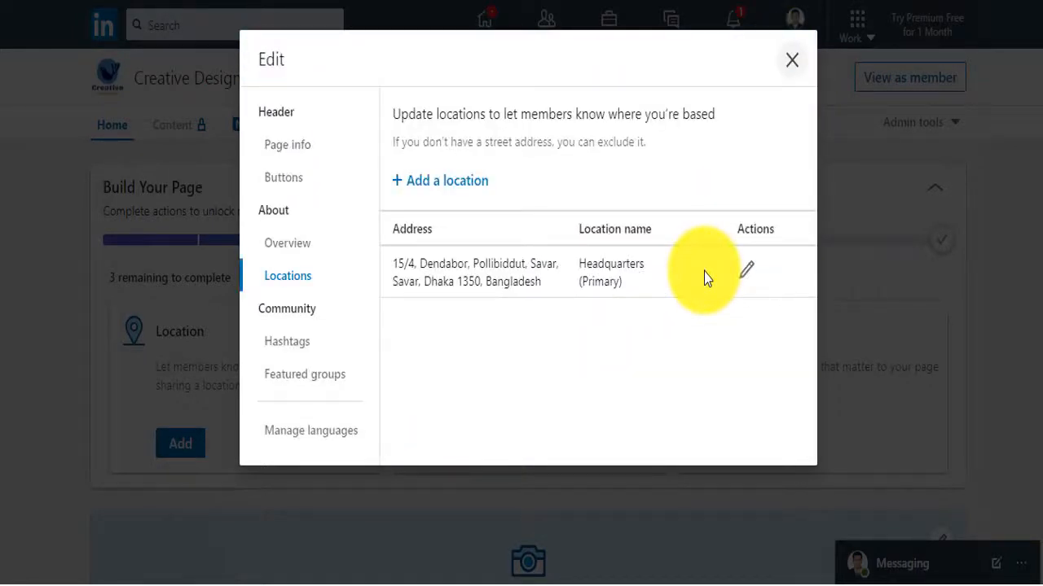
Dismiss the edit dialog and suggestions popup, then start the first post with a photo
left_click(792, 62)
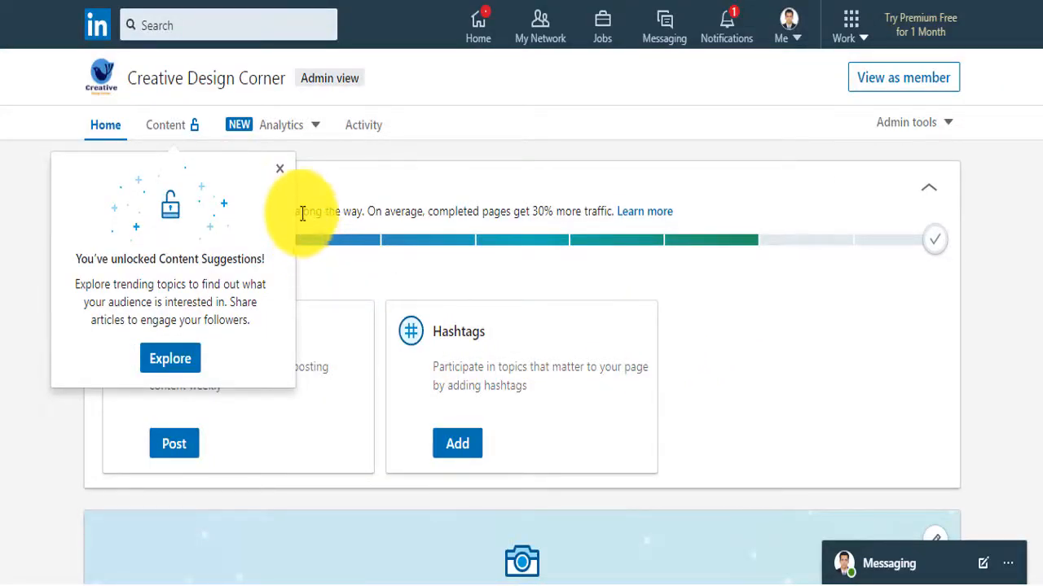
left_click(279, 169)
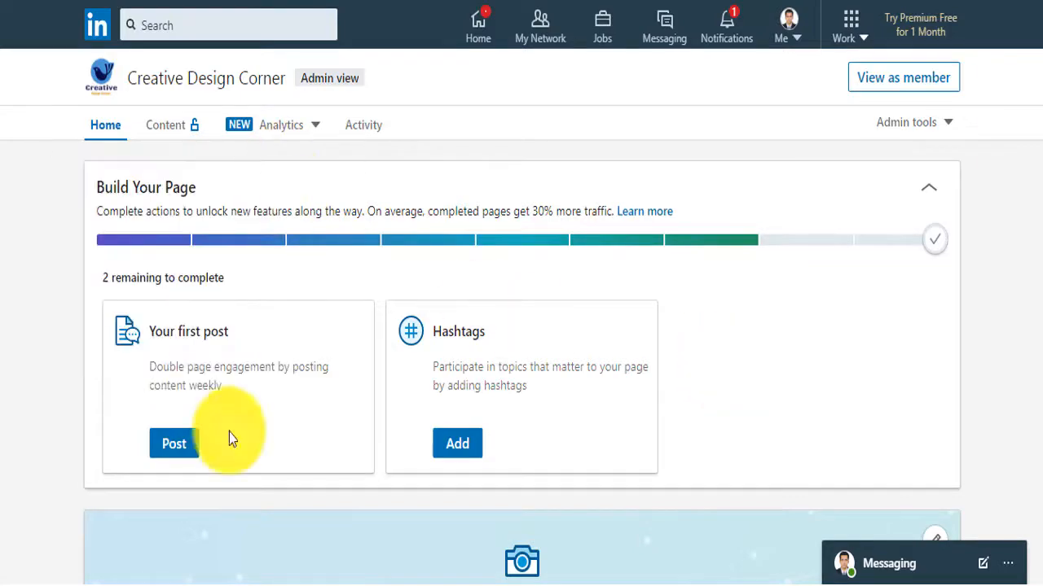
left_click(174, 446)
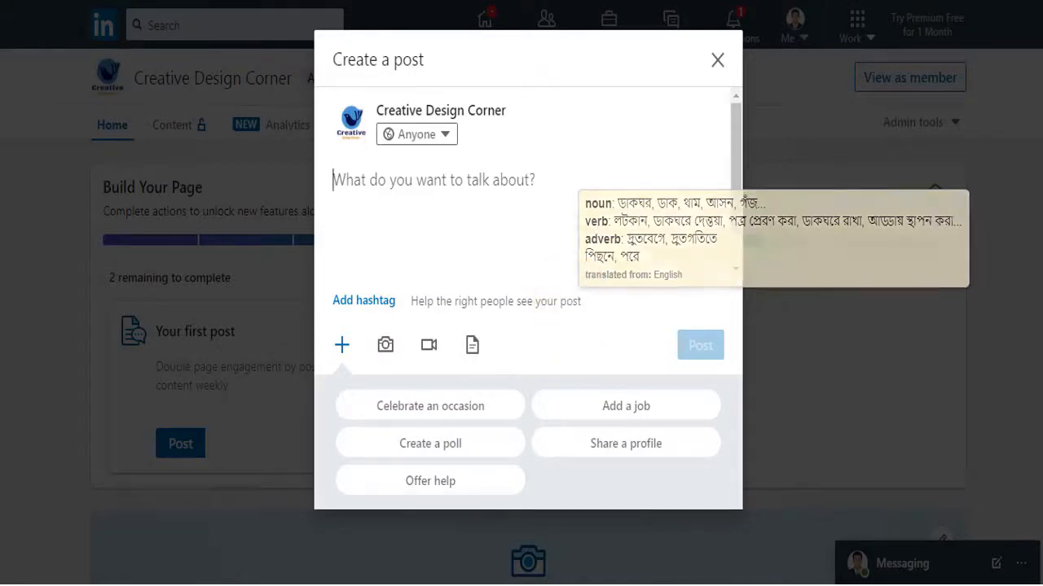
left_click(386, 344)
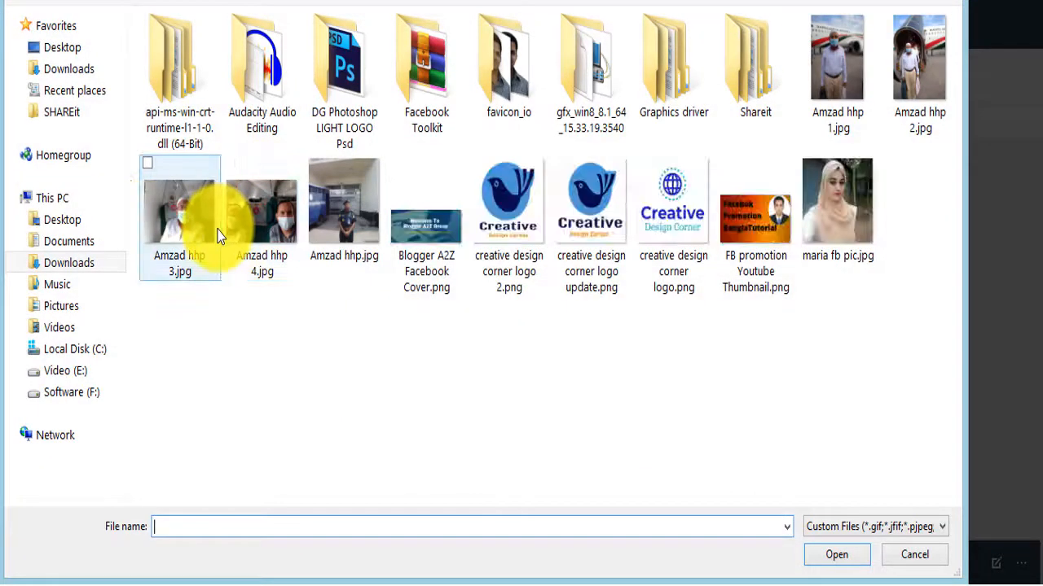
Attach the business card design image from the Pictures folder to the post
left_click(63, 306)
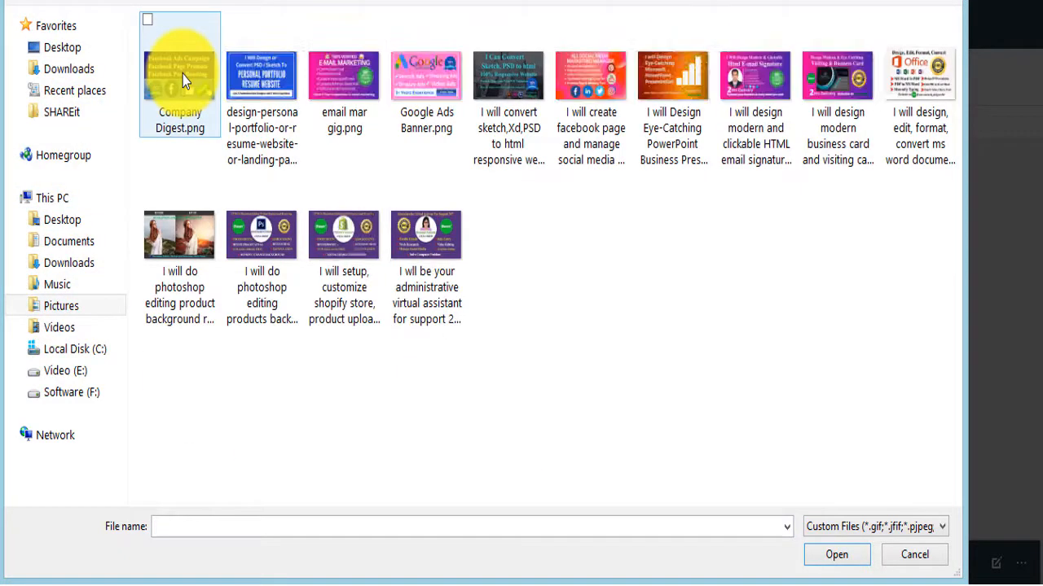
double_click(823, 97)
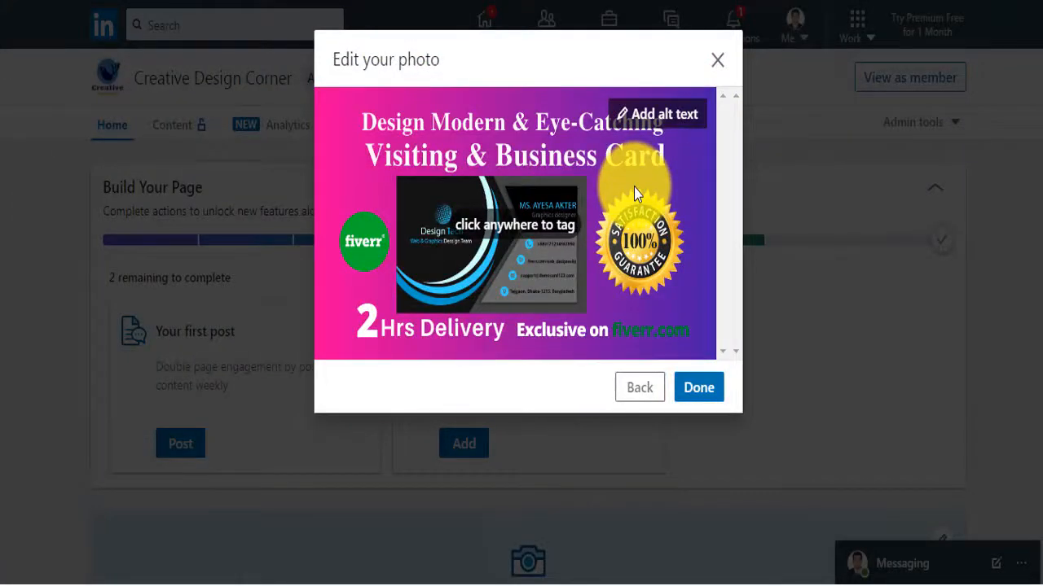
Accept the business card image in Edit your photo and return to the post draft
left_click(698, 389)
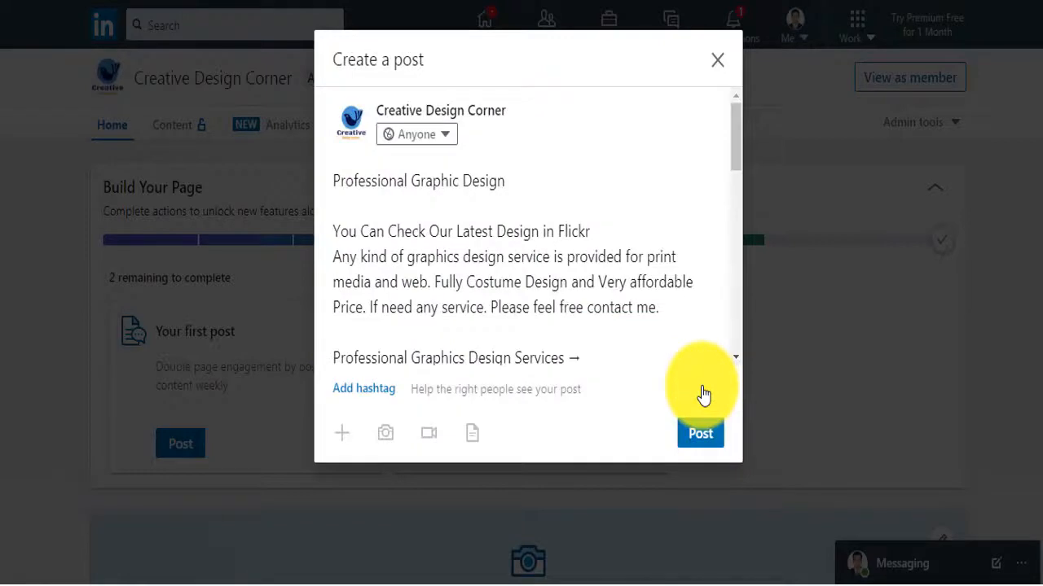
scroll(540, 272, "down", 9)
scroll(538, 277, "up", 2)
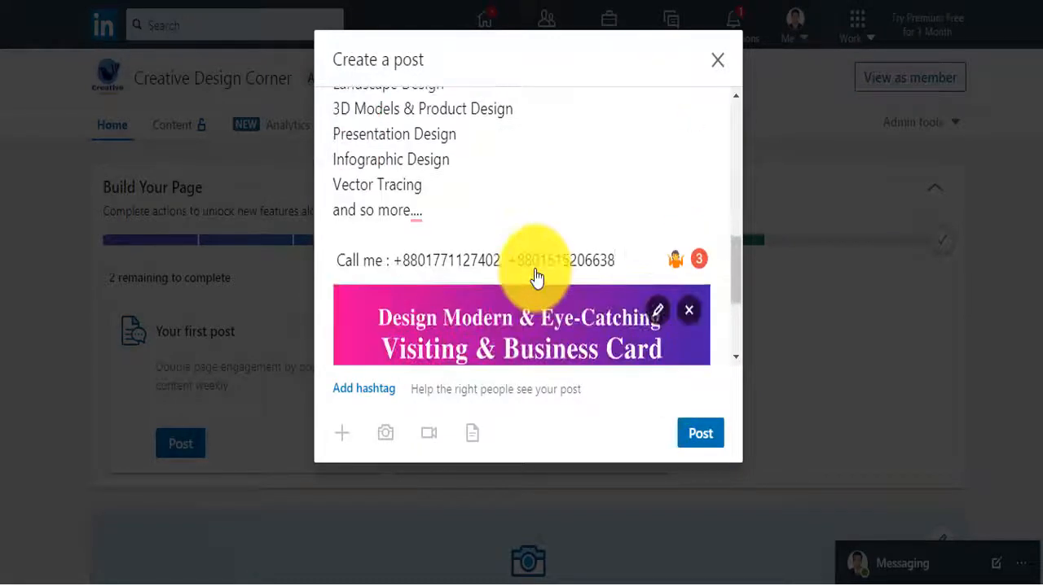
scroll(533, 269, "down", 3)
scroll(565, 340, "up", 5)
left_click(702, 434)
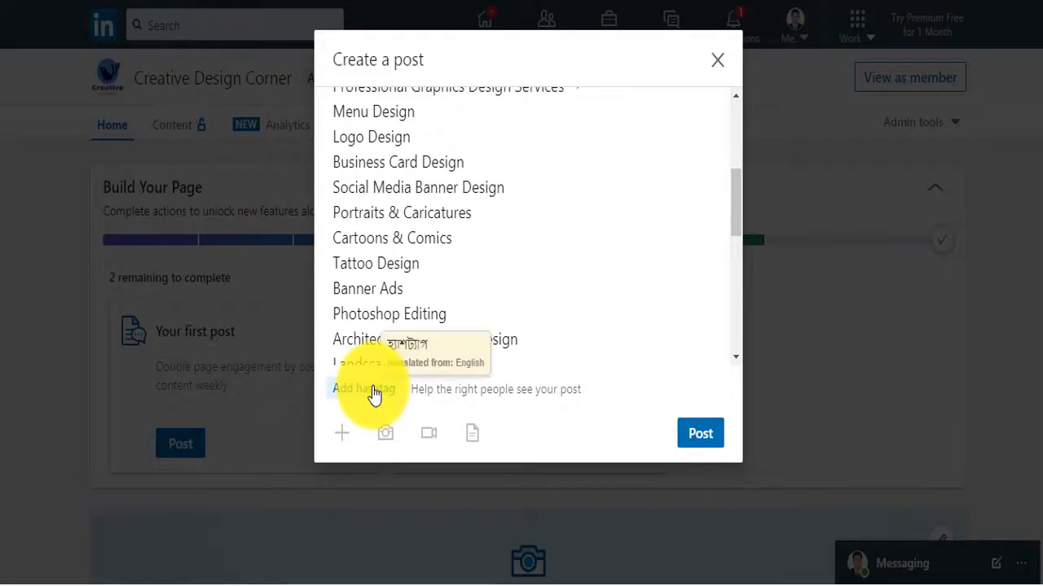
scroll(579, 252, "down", 5)
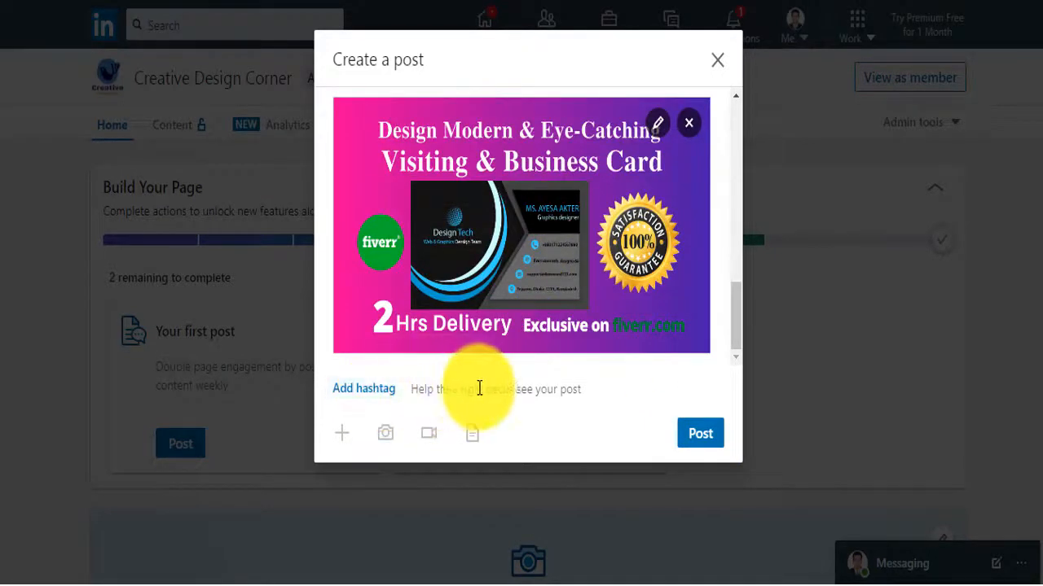
scroll(510, 350, "up", 8)
scroll(510, 350, "down", 8)
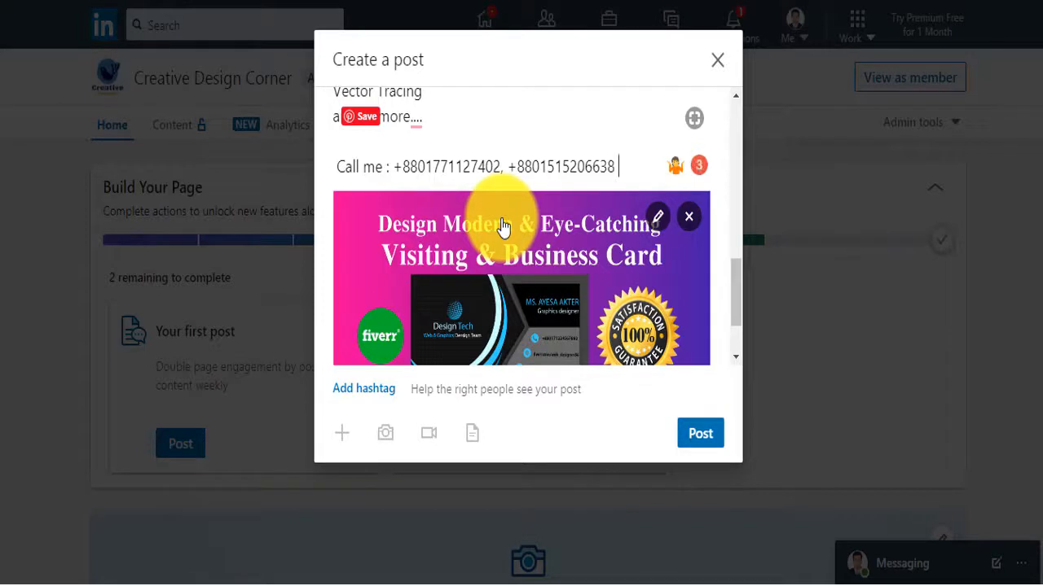
Add '#businesscarddesgin #logodesign #minimalistdesign' below the Call me line and publish the post
key("Return")
key("Return")
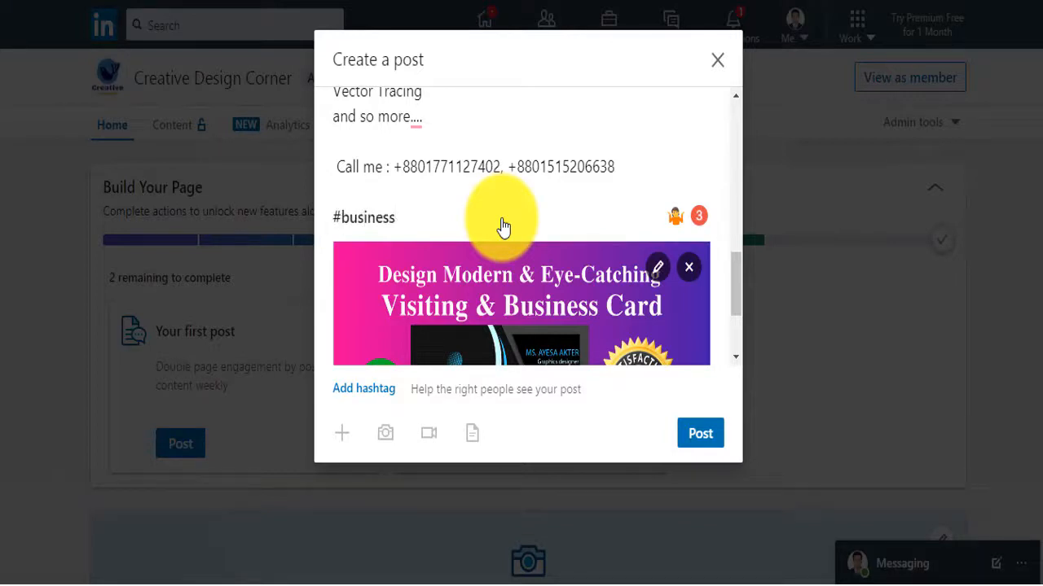
type("#businesscarddesgin #logodesign #minimalistdesign")
left_click(700, 433)
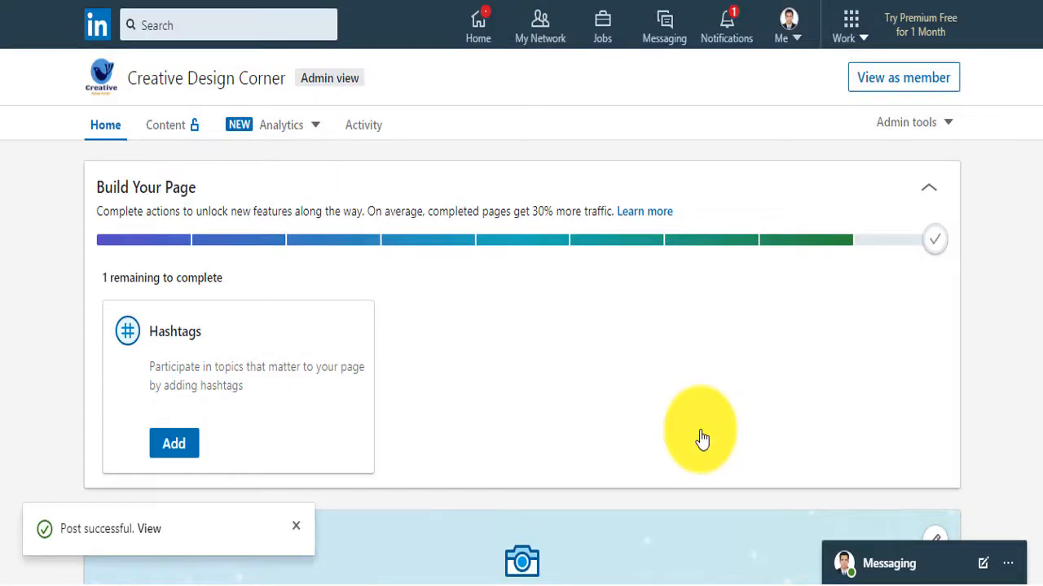
Add #creativedesigncorner and #creativedesigncornerlife from the suggestions as page hashtags
left_click(174, 444)
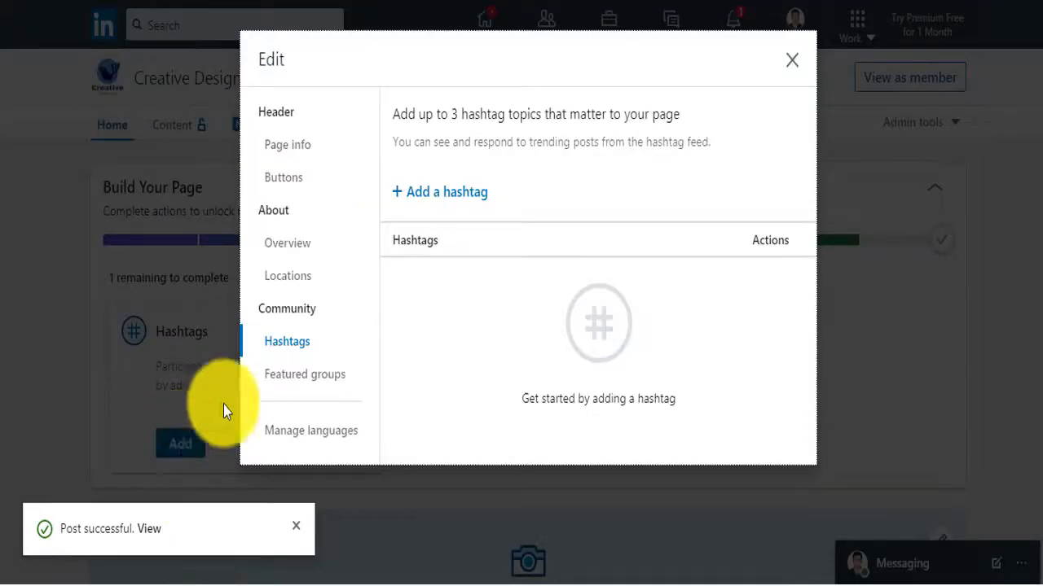
left_click(422, 196)
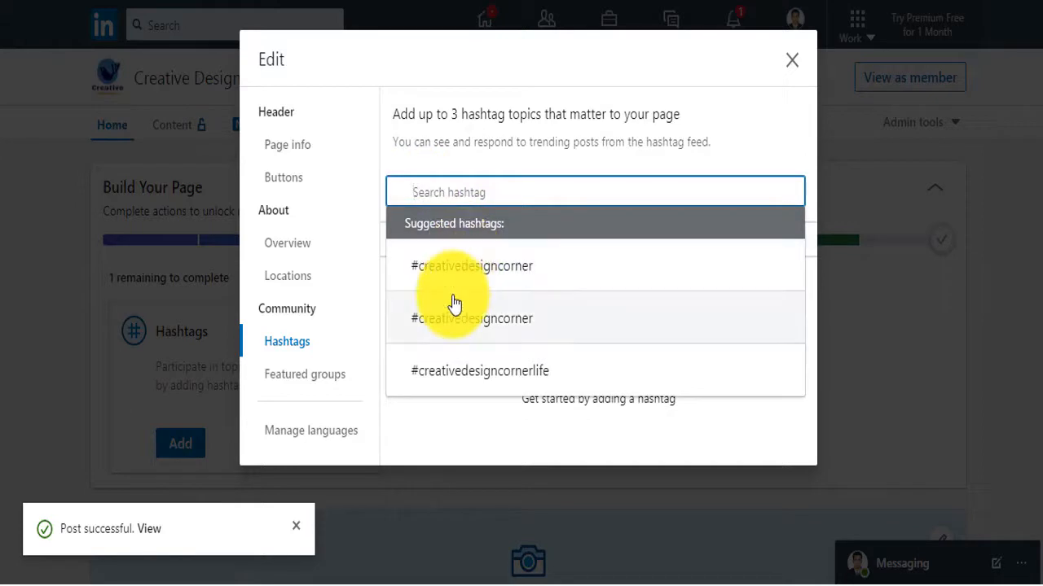
left_click(479, 285)
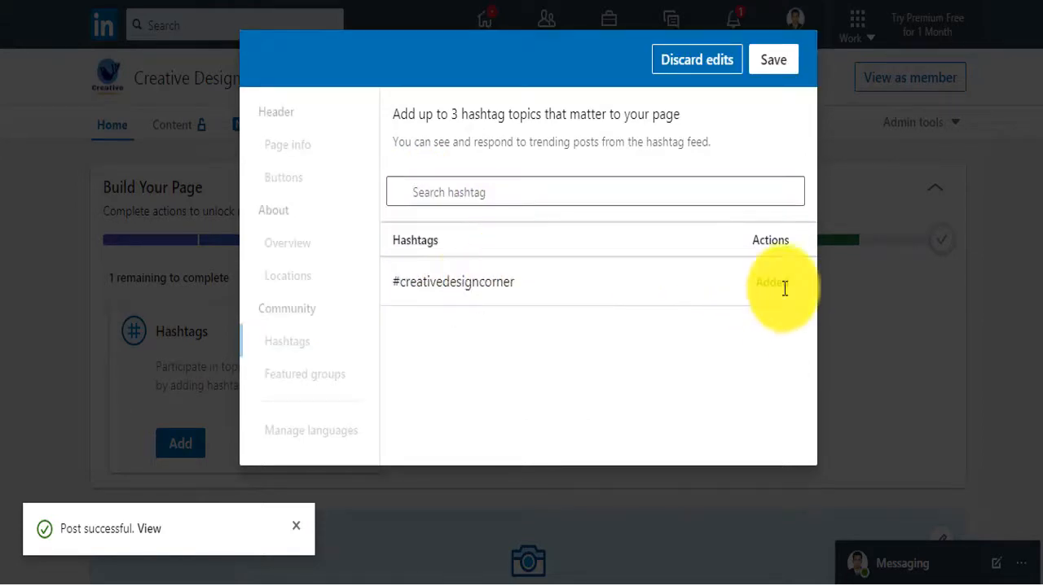
left_click(464, 193)
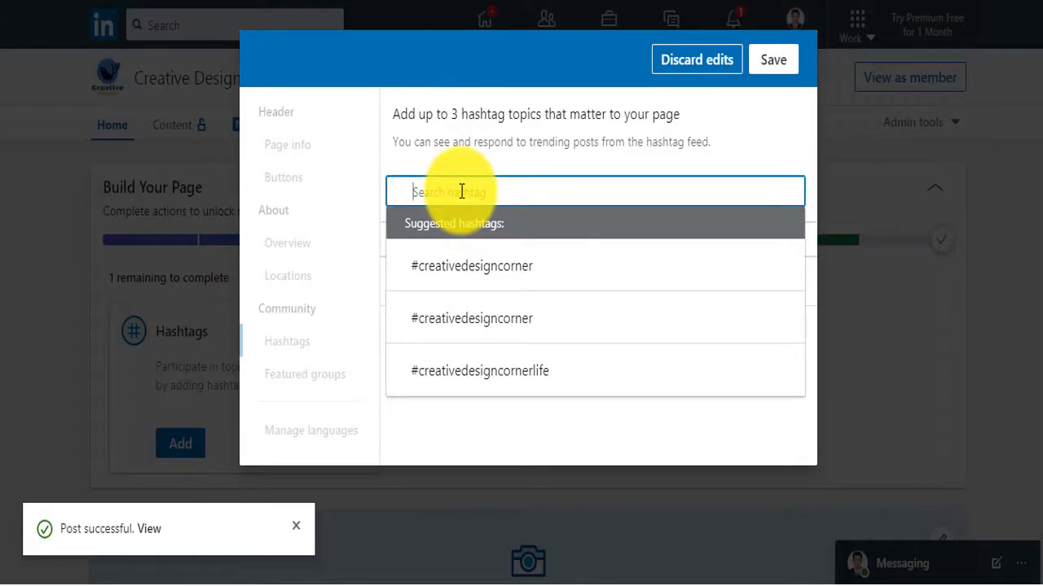
left_click(478, 368)
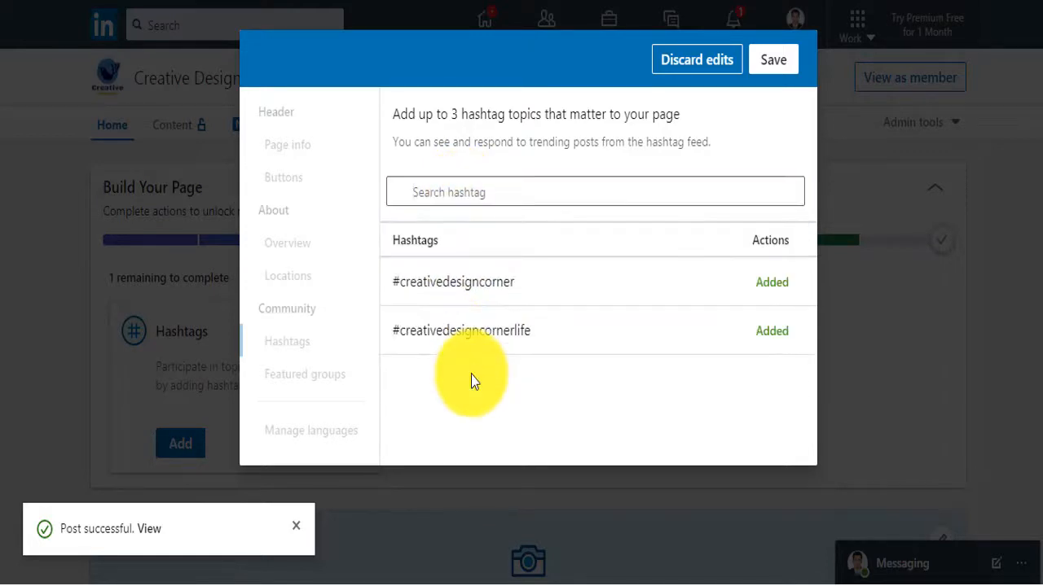
Search '#busi' to add #businesscarddesign as the third hashtag, then save
left_click(438, 189)
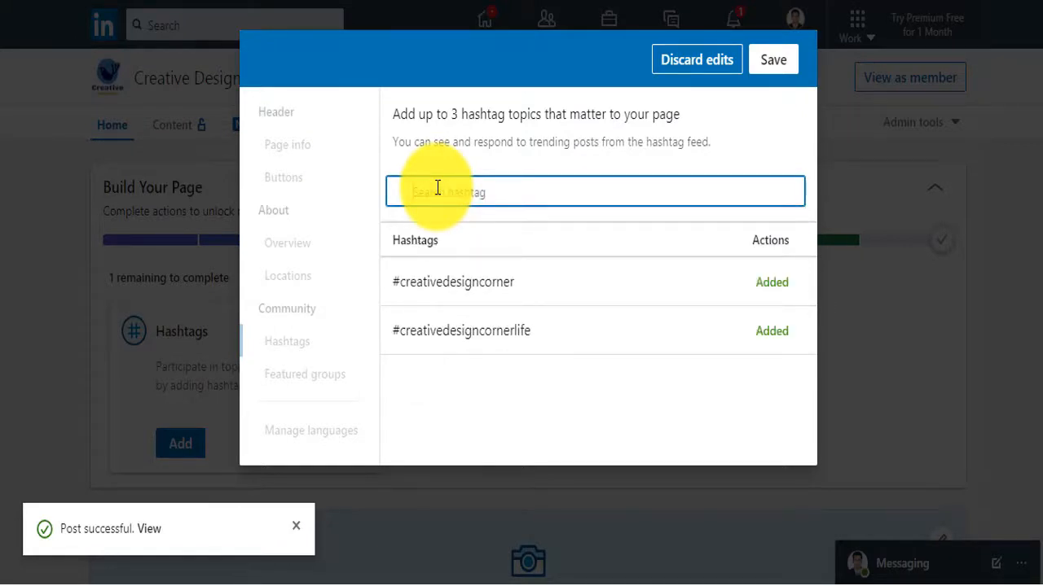
type("#busi")
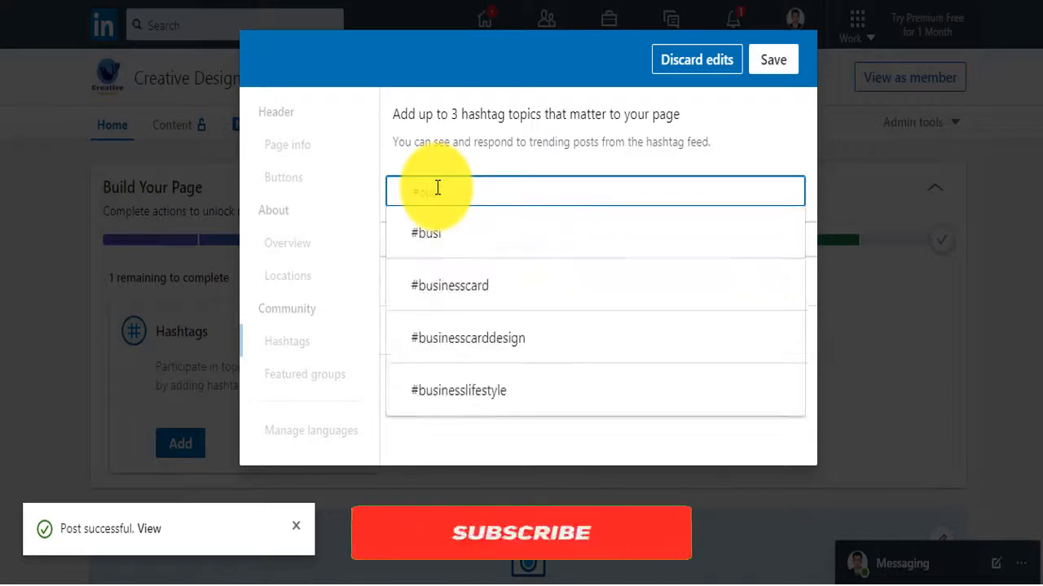
left_click(463, 344)
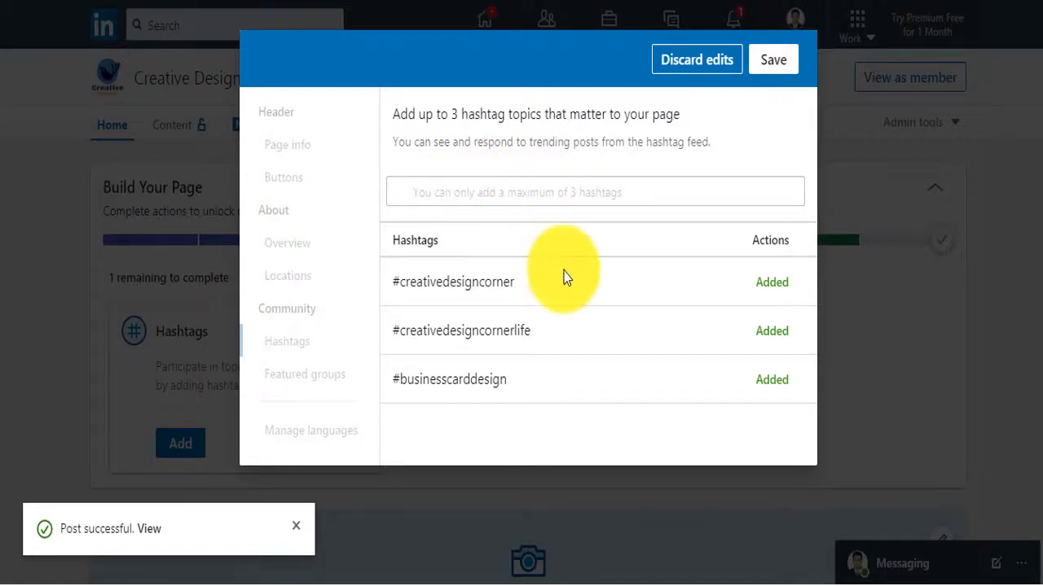
left_click(778, 61)
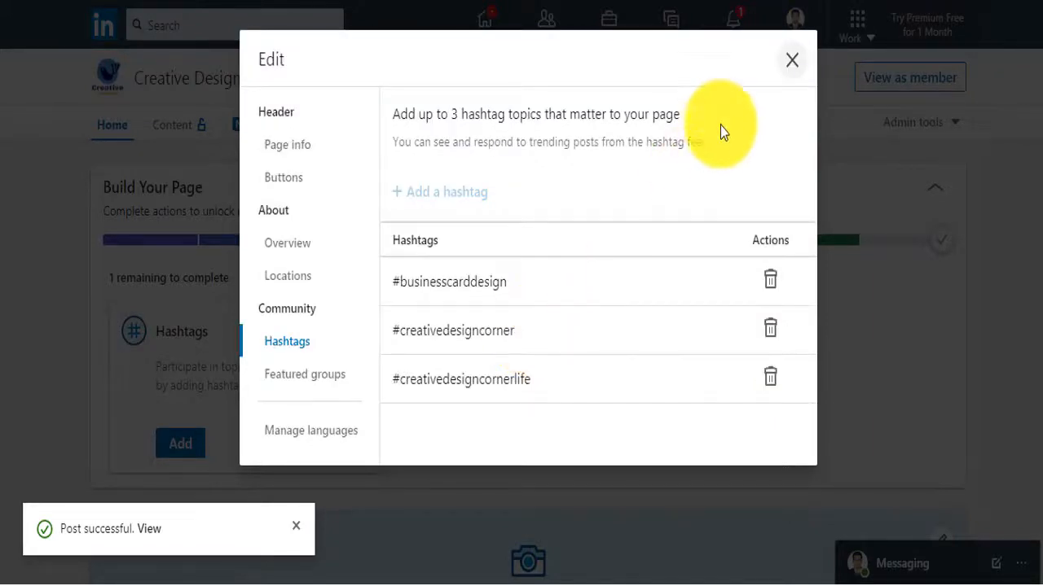
Close the page edit window and upload the banner image as the new cover
left_click(797, 64)
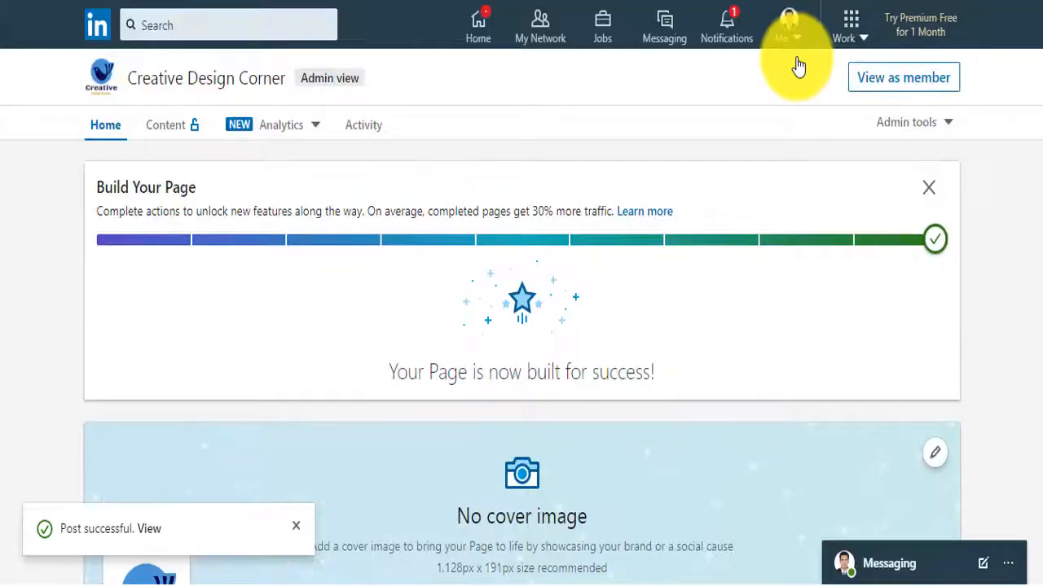
scroll(442, 298, "down", 3)
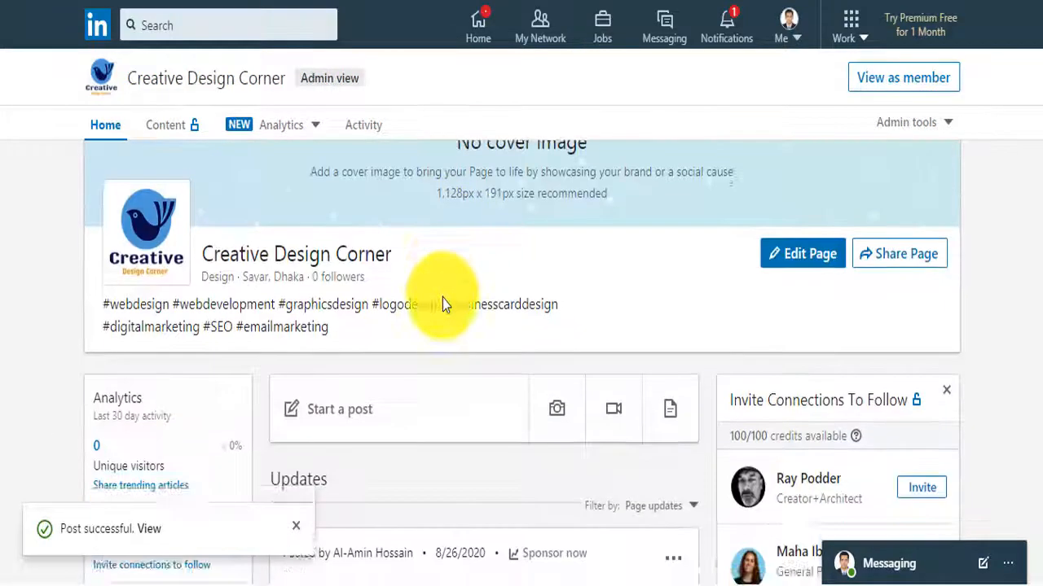
left_click(525, 300)
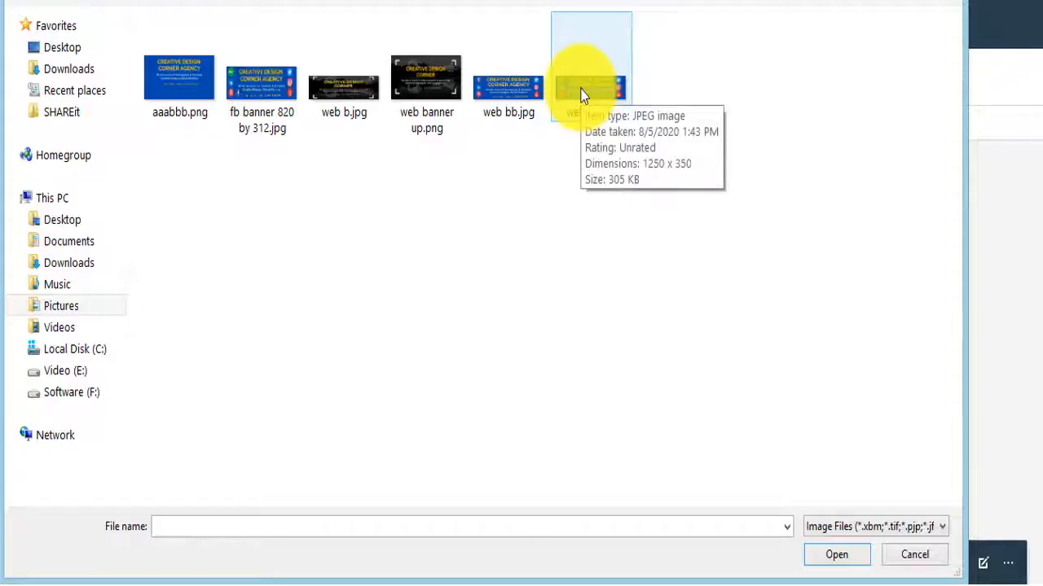
double_click(587, 88)
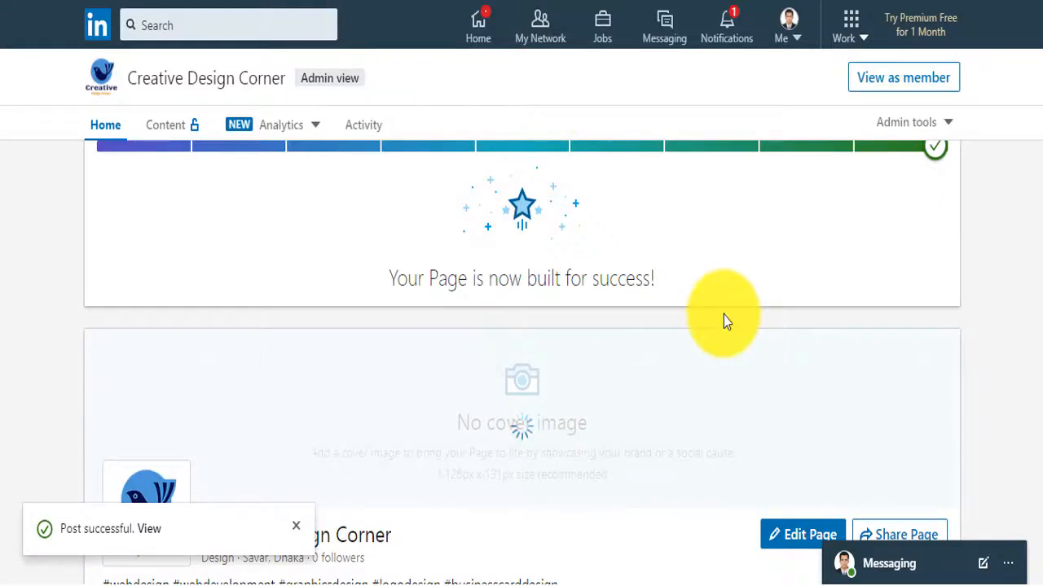
Reposition the cover so CREATIVE DESIGN shows fully, save it, and view as member
scroll(723, 315, "down", 3)
scroll(723, 314, "up", 2)
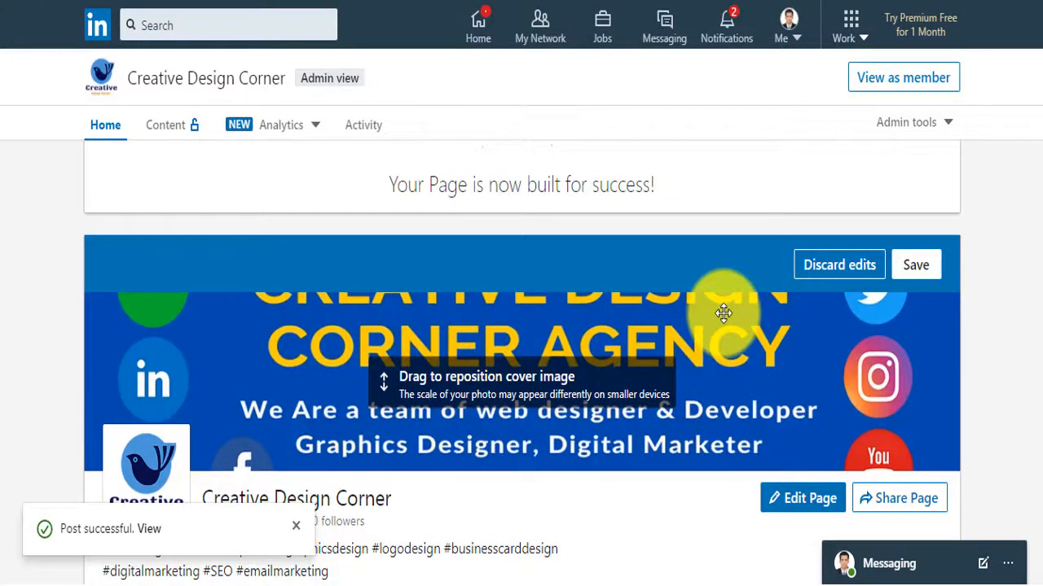
left_click_drag(443, 350, 440, 444)
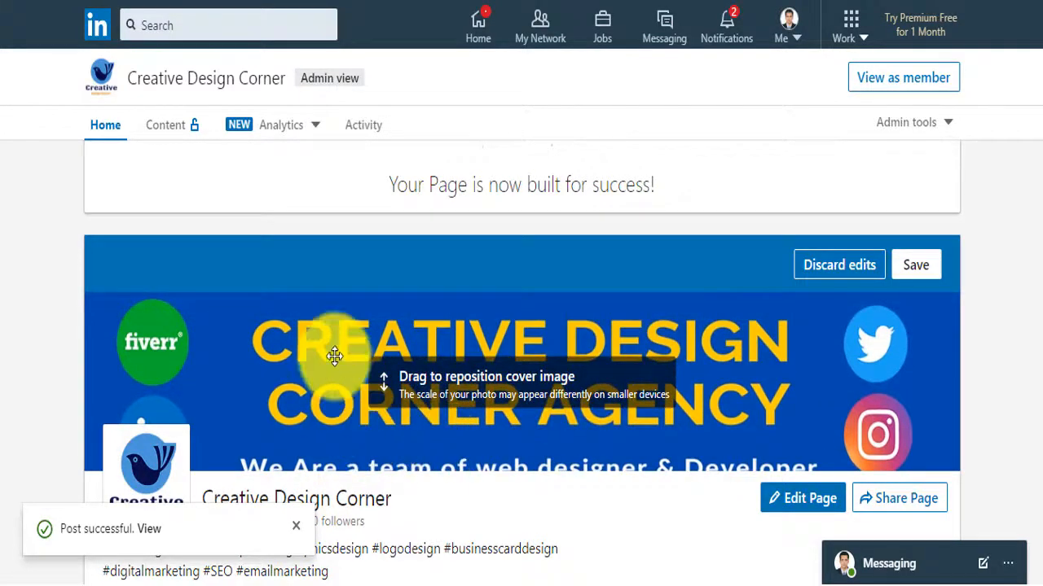
left_click_drag(330, 368, 331, 356)
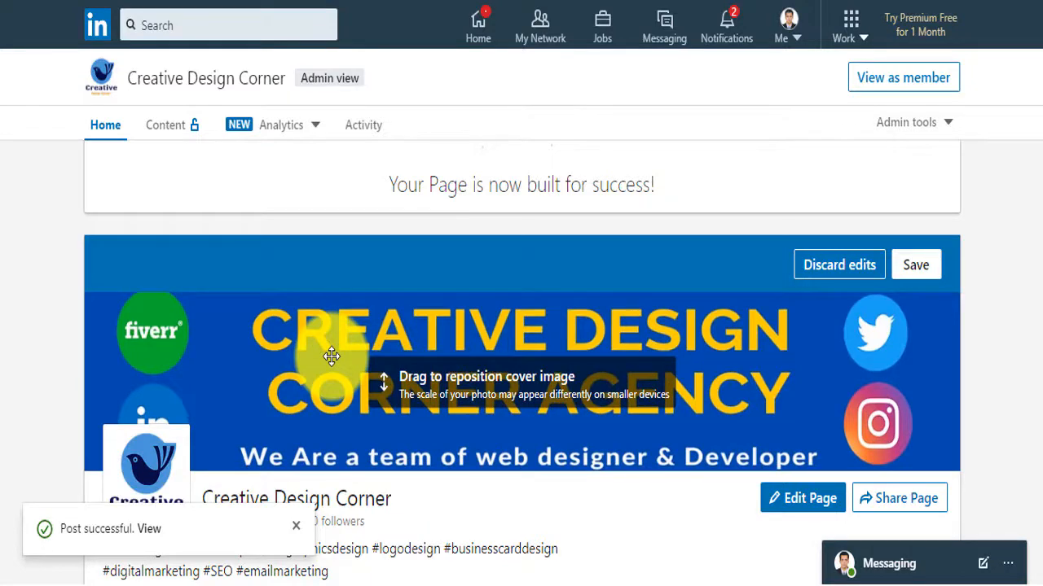
mouse_move(331, 356)
left_mouse_down()
mouse_move(340, 302)
mouse_move(334, 352)
left_mouse_up()
left_click(919, 266)
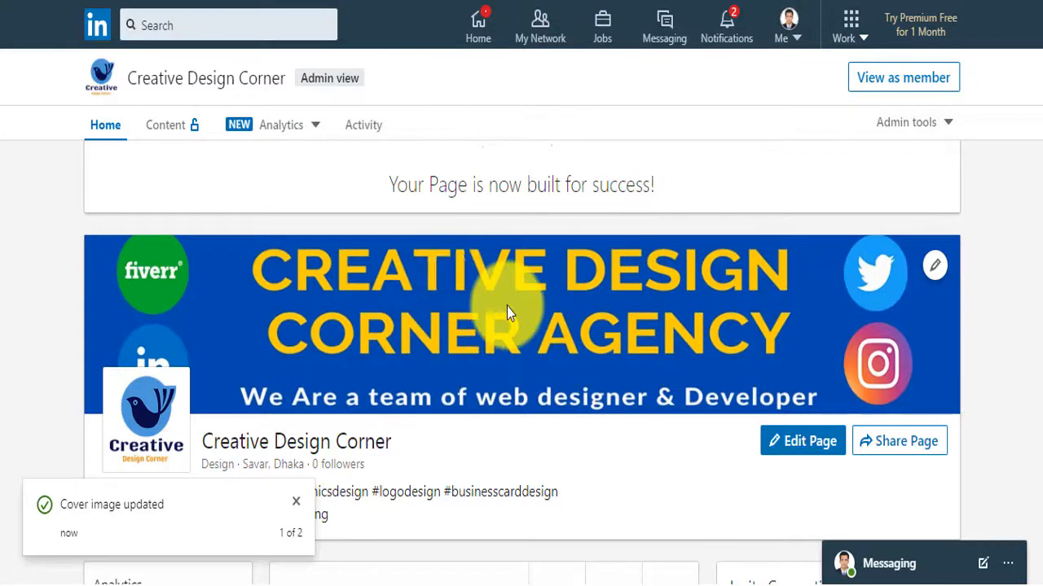
left_click(893, 78)
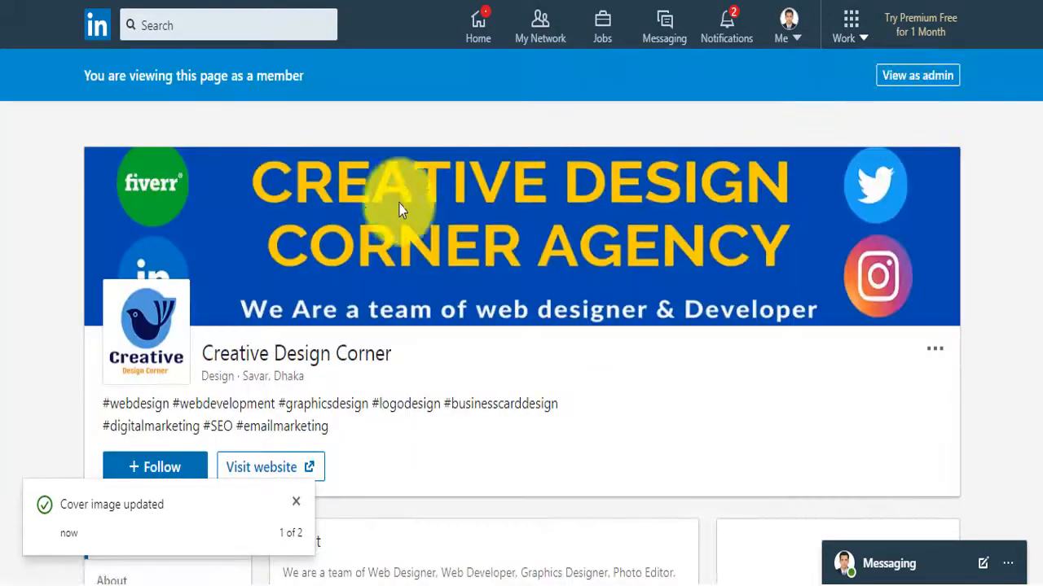
Visit the page's website link from member view, then switch back to admin view
scroll(363, 210, "down", 2)
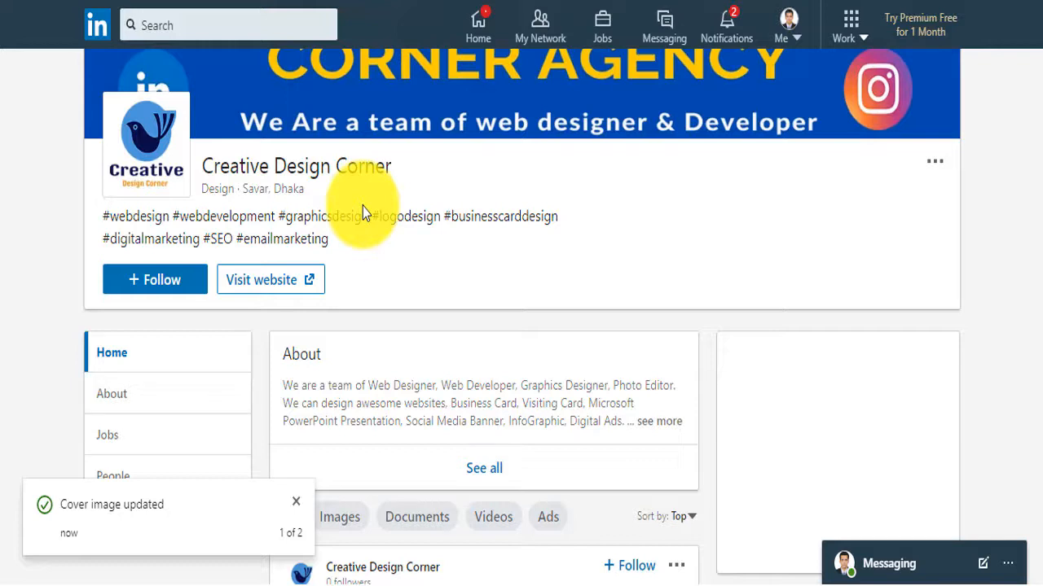
left_click(265, 283)
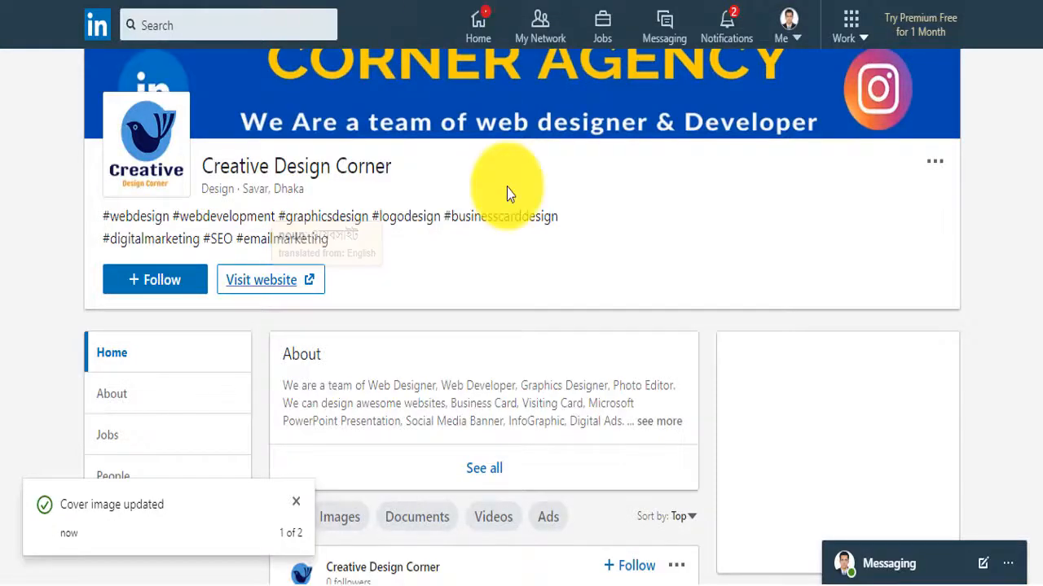
scroll(449, 363, "up", 3)
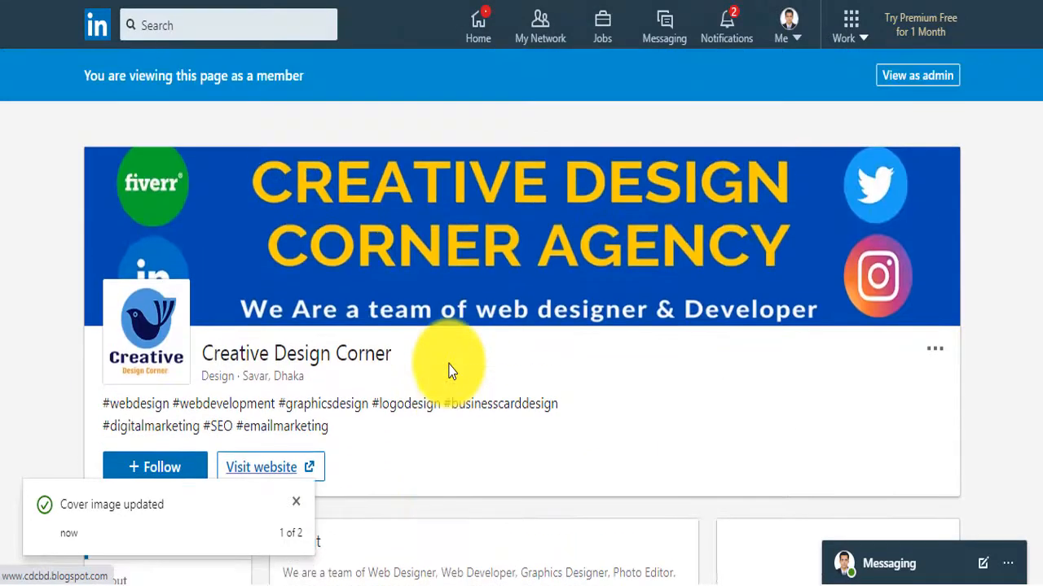
left_click(918, 76)
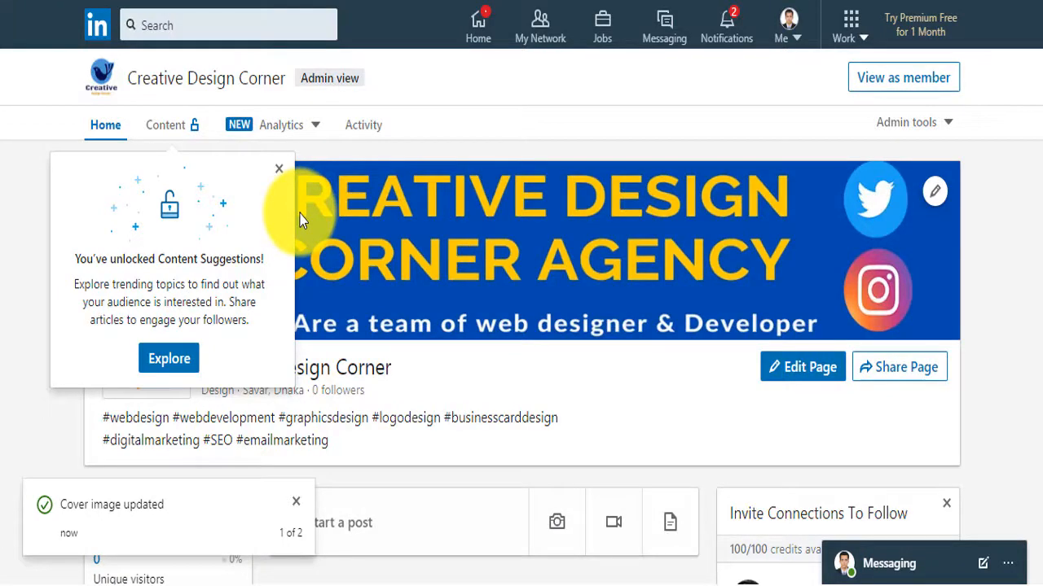
Explore Content Suggestions, closing its welcome dialog and the cover-updated notification
left_click(173, 358)
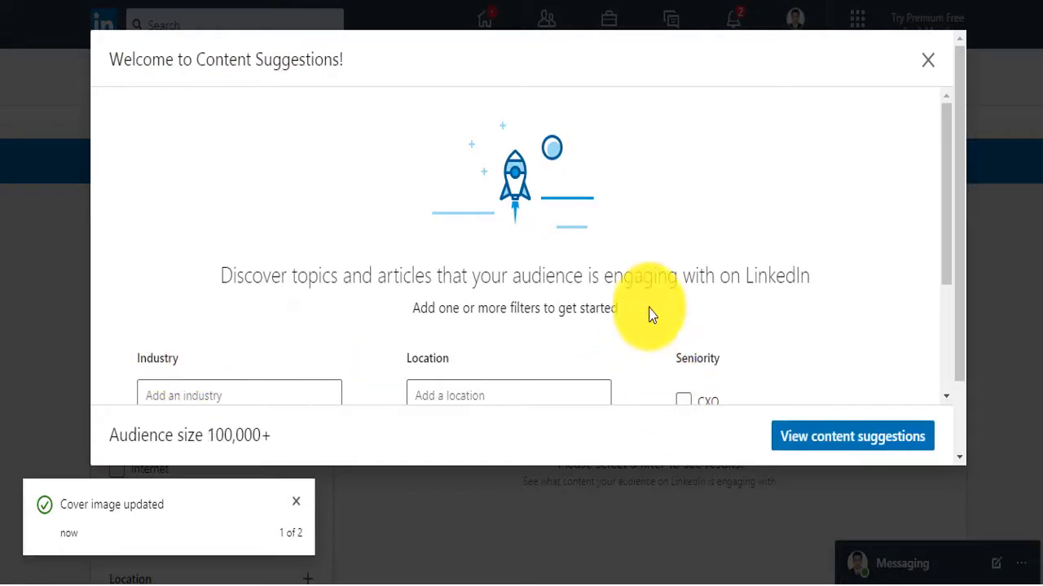
scroll(649, 315, "down", 1)
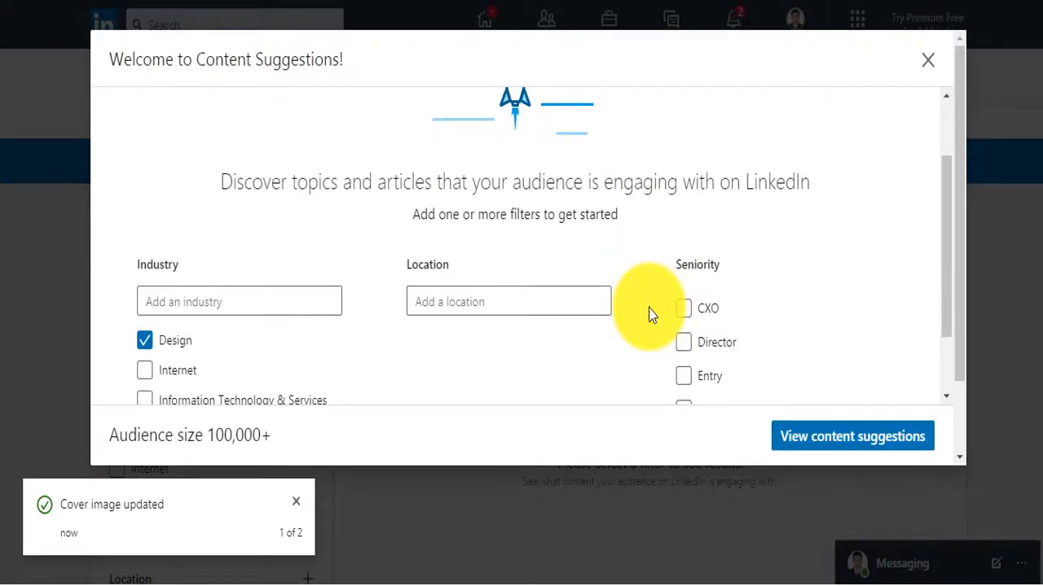
scroll(649, 315, "down", 1)
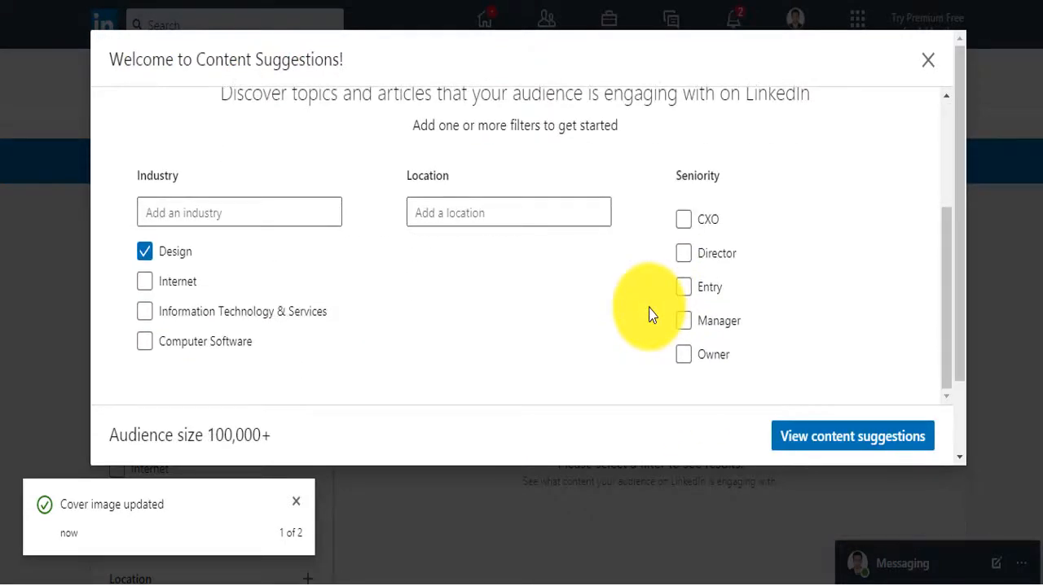
scroll(649, 315, "up", 2)
scroll(650, 316, "down", 2)
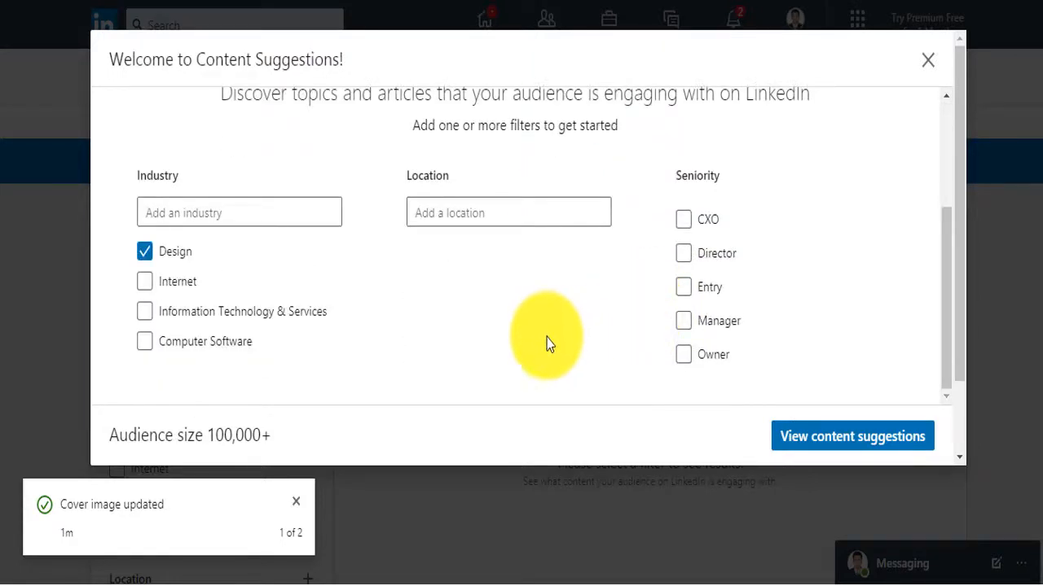
left_click(927, 60)
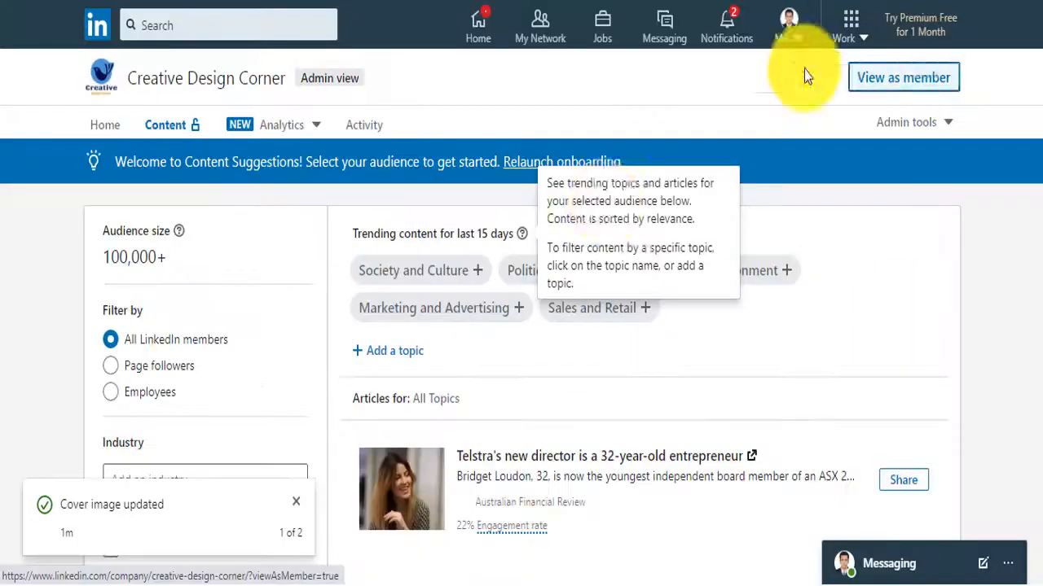
left_click(297, 501)
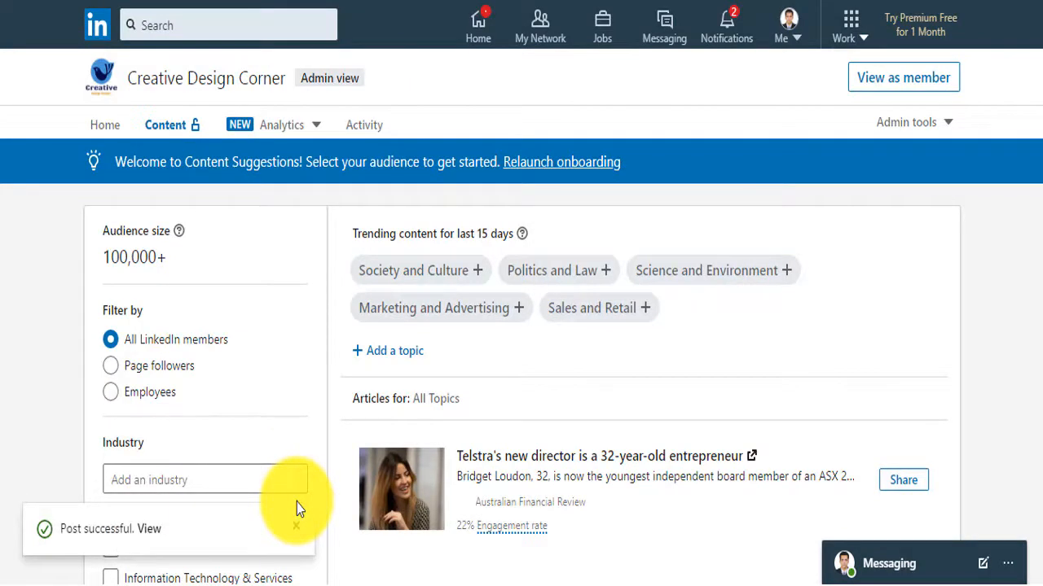
Review the single designated admin under Manage admins, then reopen the Admin tools menu
left_click(947, 127)
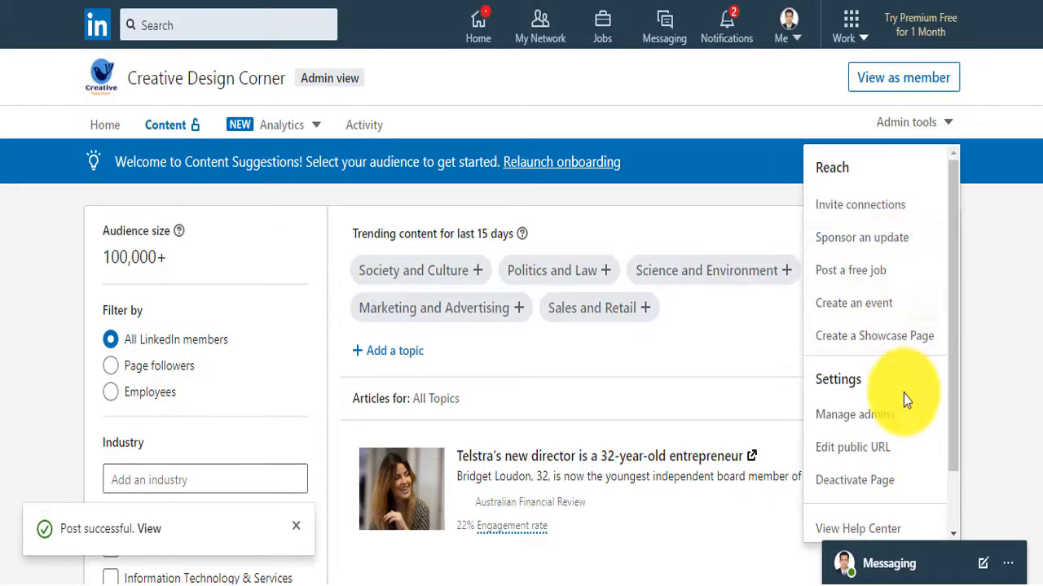
scroll(905, 400, "down", 3)
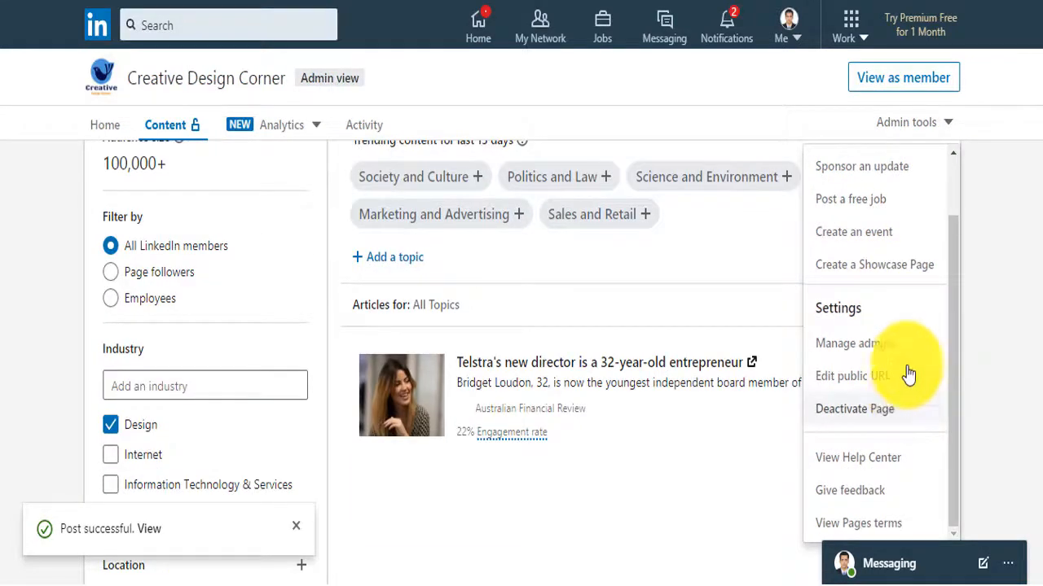
left_click(881, 346)
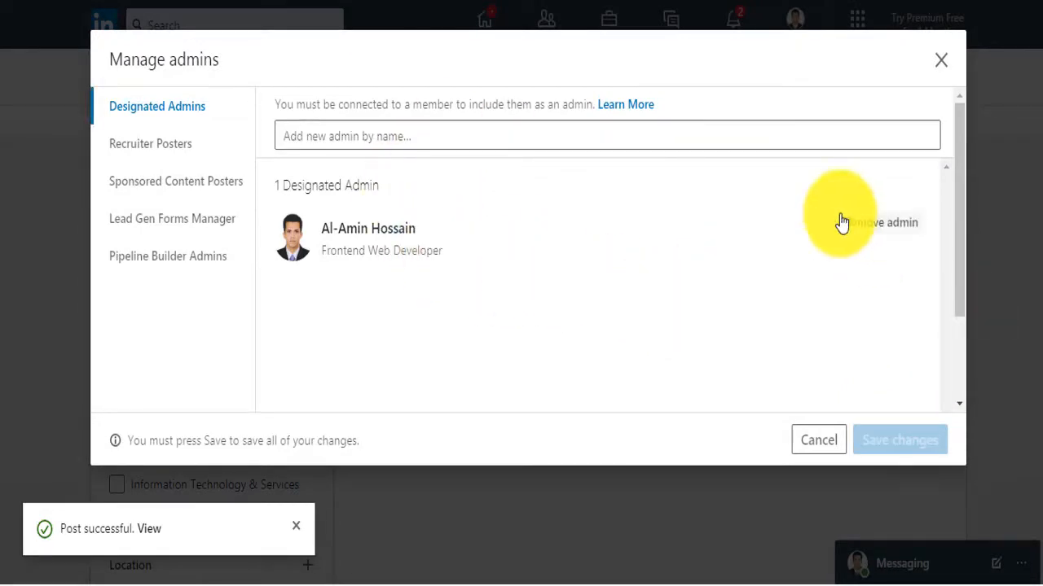
left_click(940, 60)
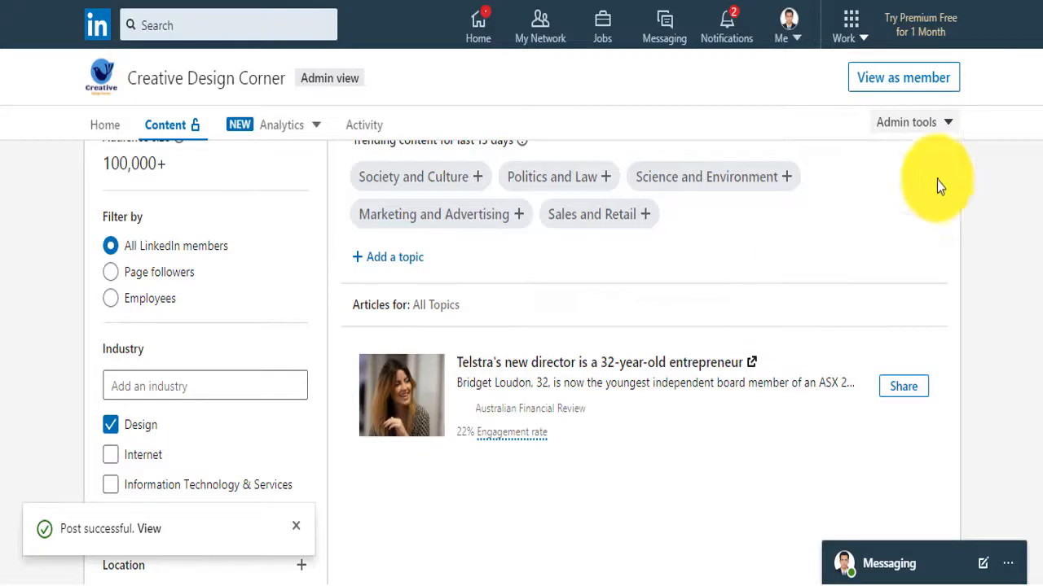
left_click(947, 124)
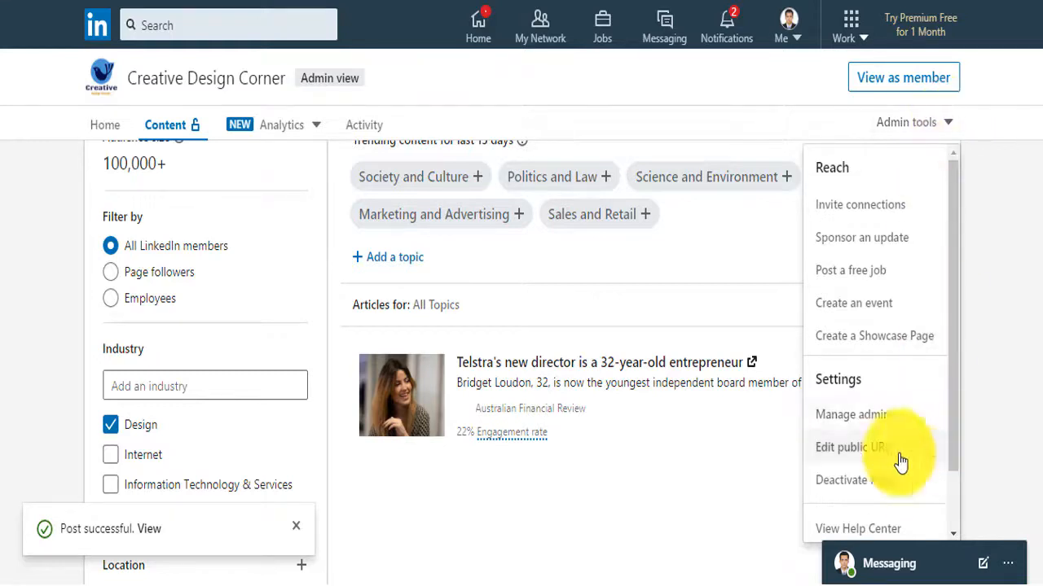
Check the page's public URL without changes, then start a new post for the page
left_click(852, 448)
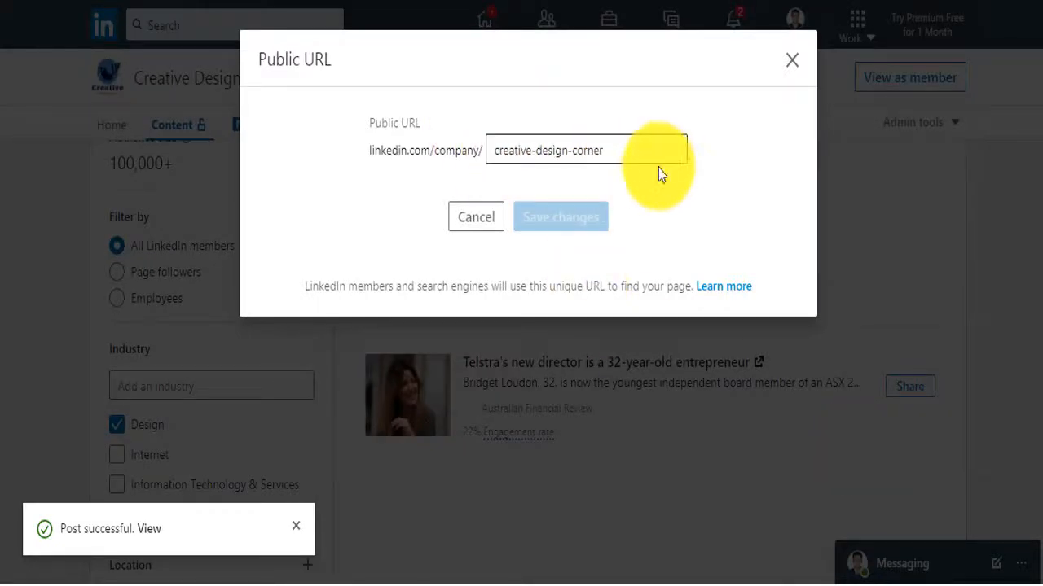
left_click(795, 65)
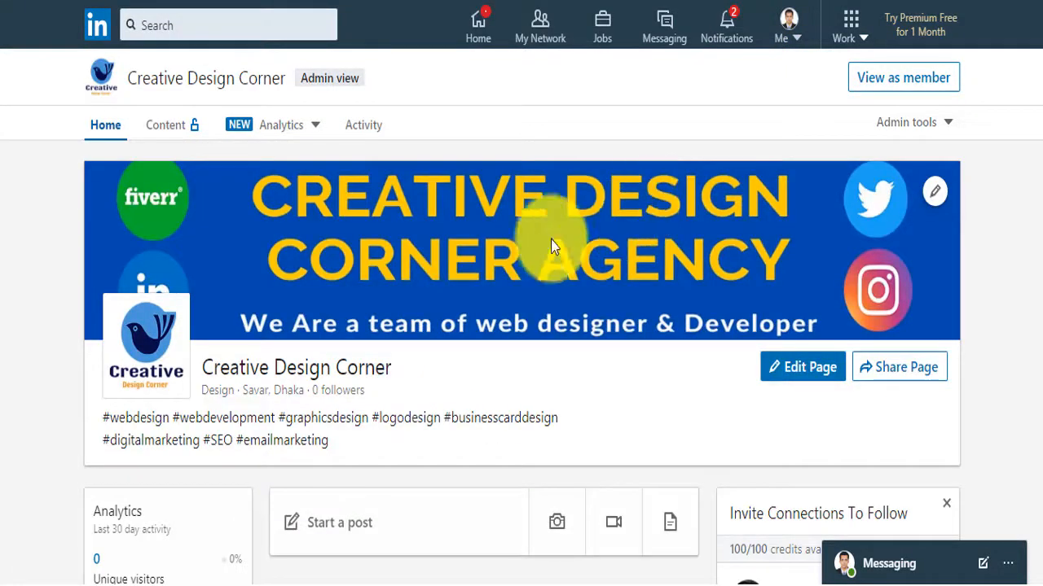
scroll(506, 274, "down", 5)
scroll(506, 277, "down", 5)
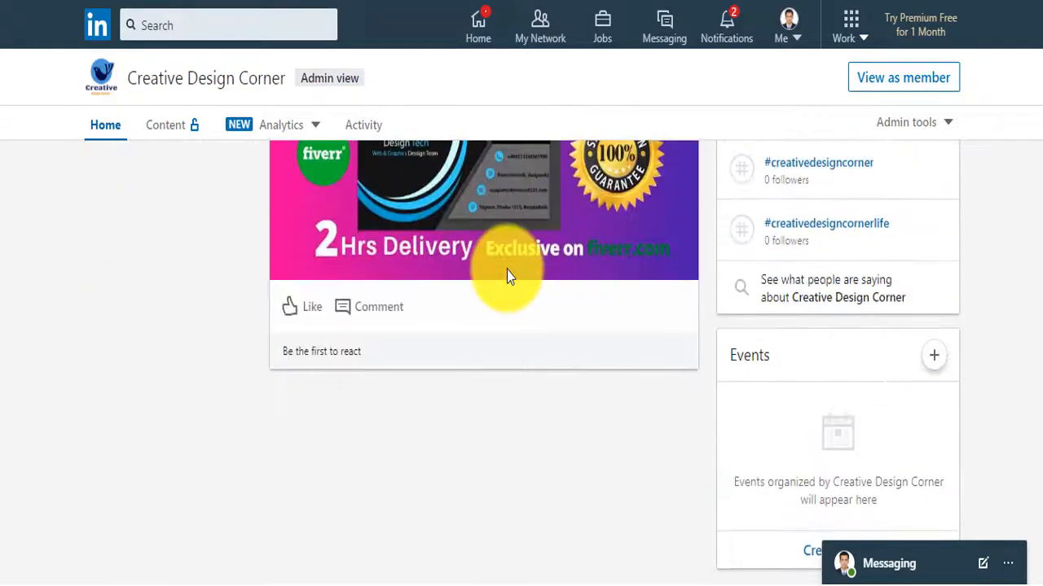
scroll(507, 277, "up", 3)
scroll(507, 277, "up", 5)
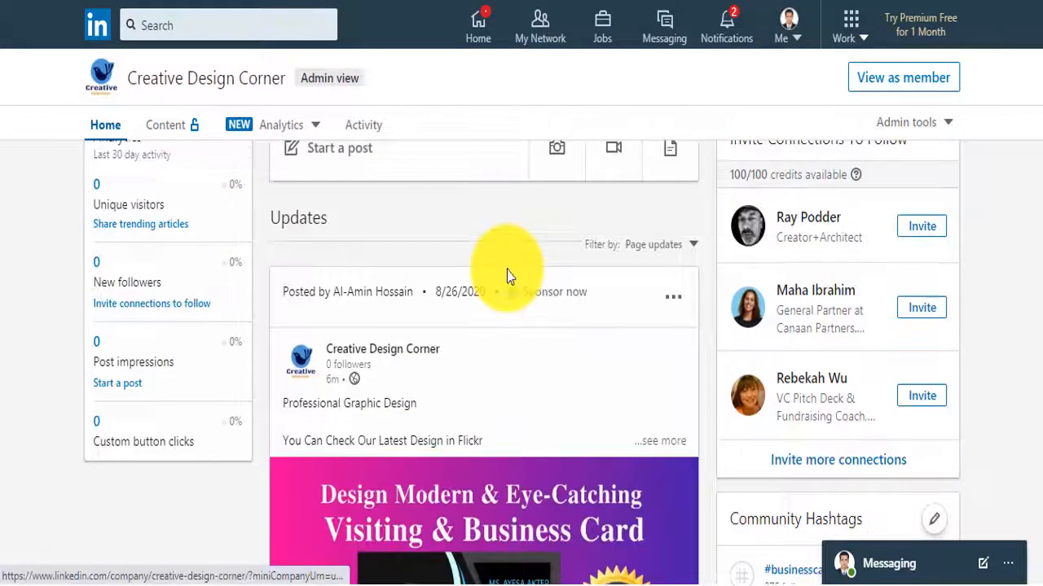
scroll(507, 277, "down", 1)
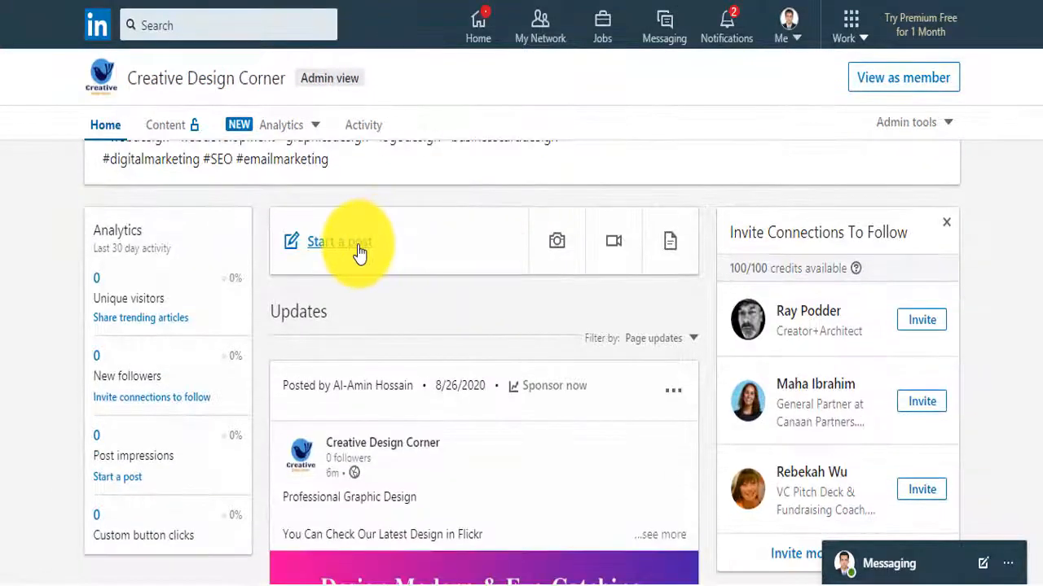
left_click(357, 241)
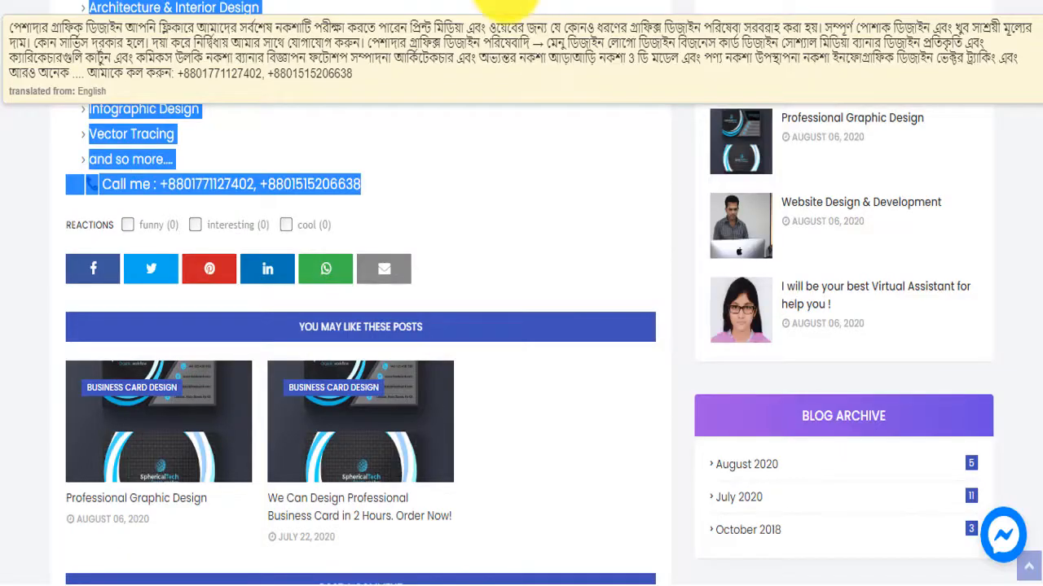
scroll(518, 282, "up", 15)
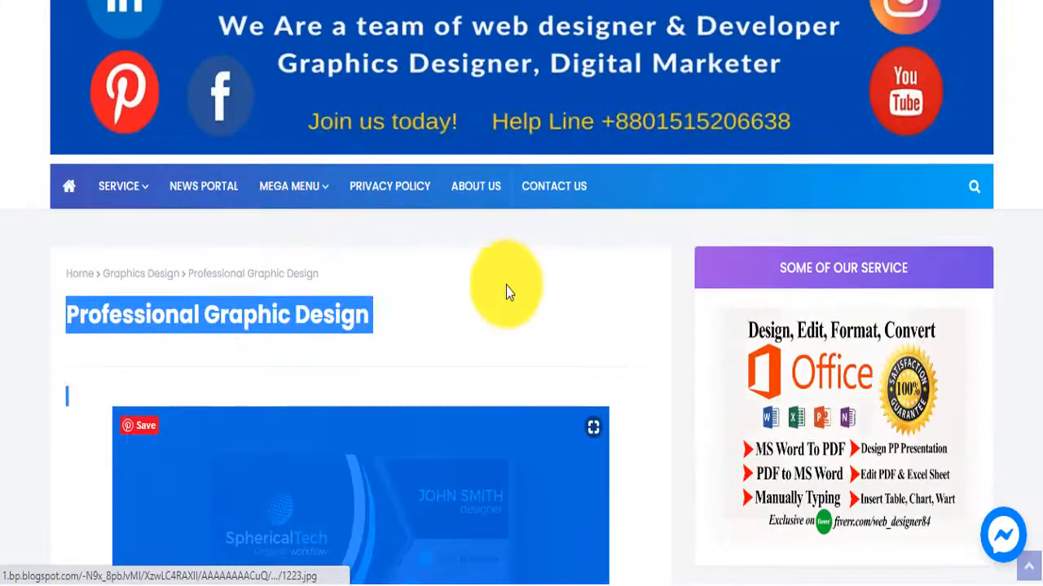
Paste the Professional Graphic Design article URL into the post, loading its business-card link preview
left_click(490, 305)
scroll(490, 306, "up", 1)
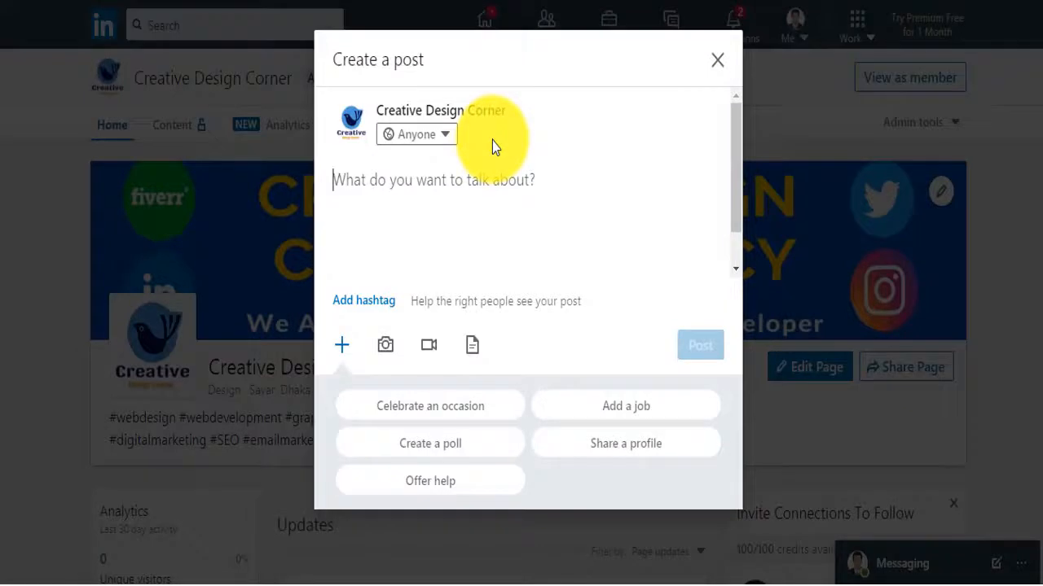
type("https://cdcbd.blogspot.com/2020/08/professional-graphic-design.html")
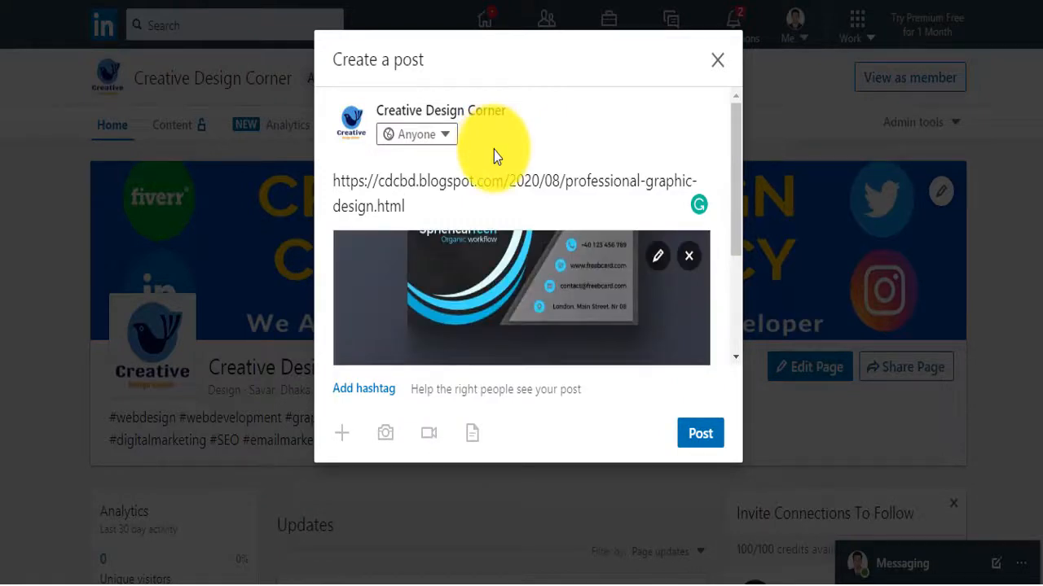
Select and delete the pasted URL text, leaving only the article's link preview
key("shift+Home")
left_click_drag(422, 200, 332, 176)
key("BackSpace")
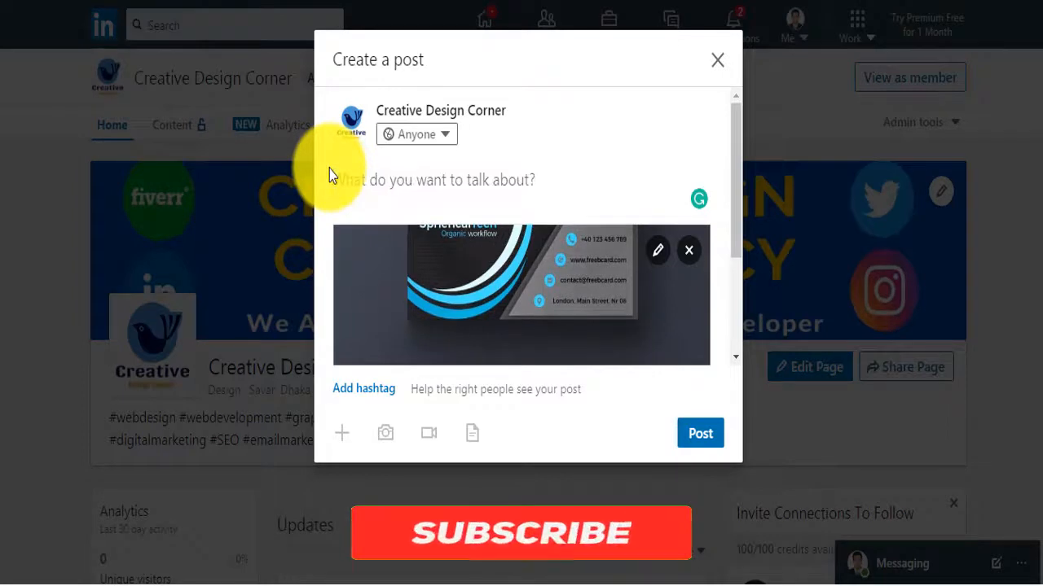
scroll(387, 187, "down", 3)
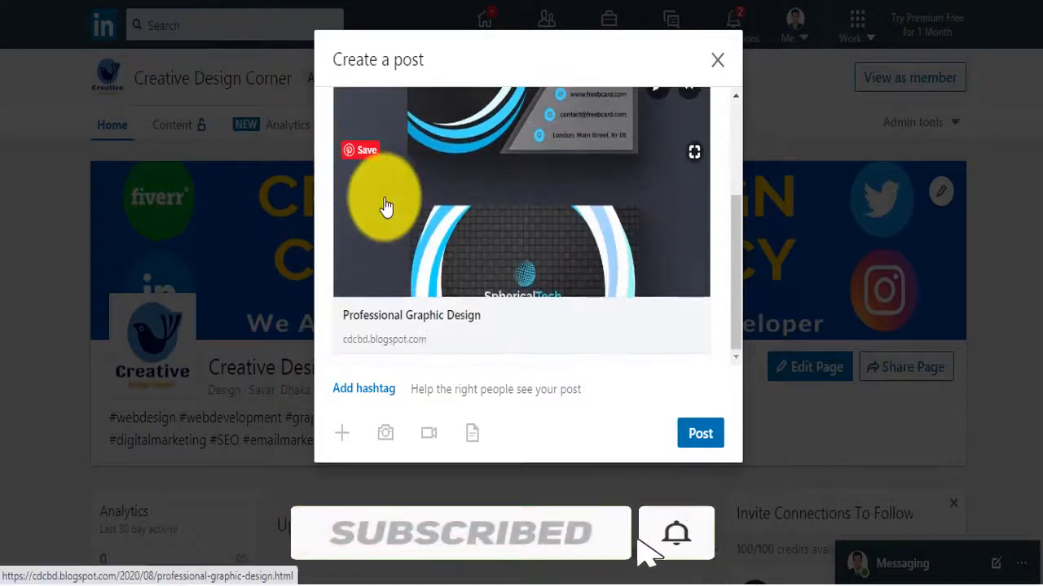
scroll(440, 202, "up", 3)
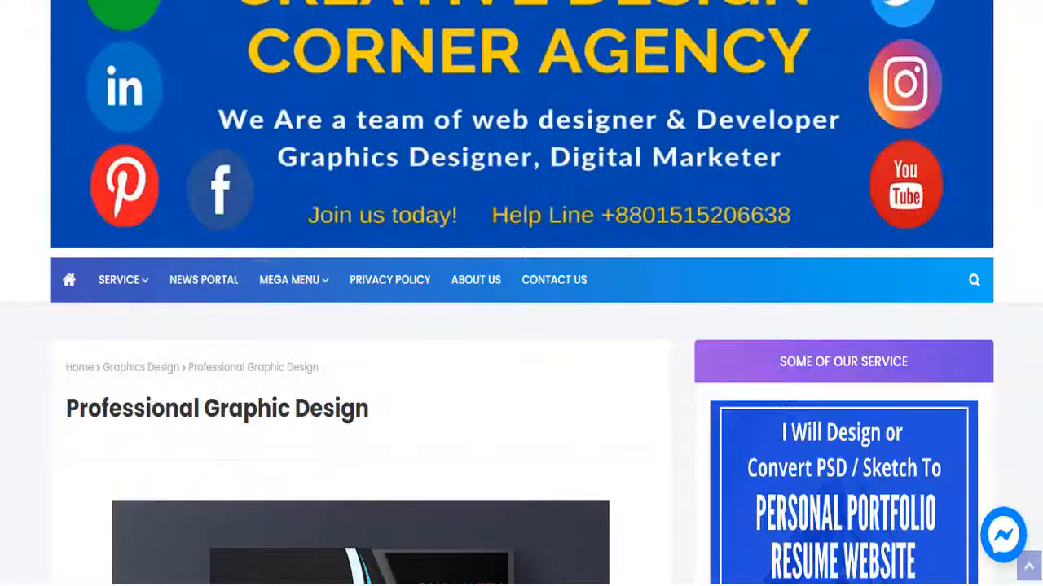
Paste the blog article's graphics-design-services paragraph as the LinkedIn post's text
scroll(245, 417, "down", 5)
scroll(245, 417, "down", 6)
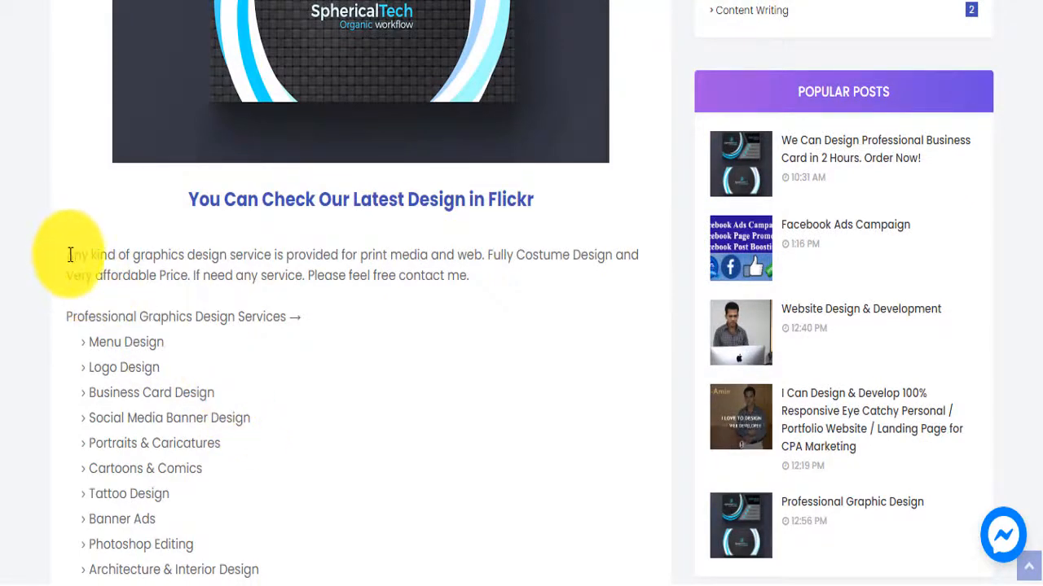
left_click_drag(68, 255, 470, 293)
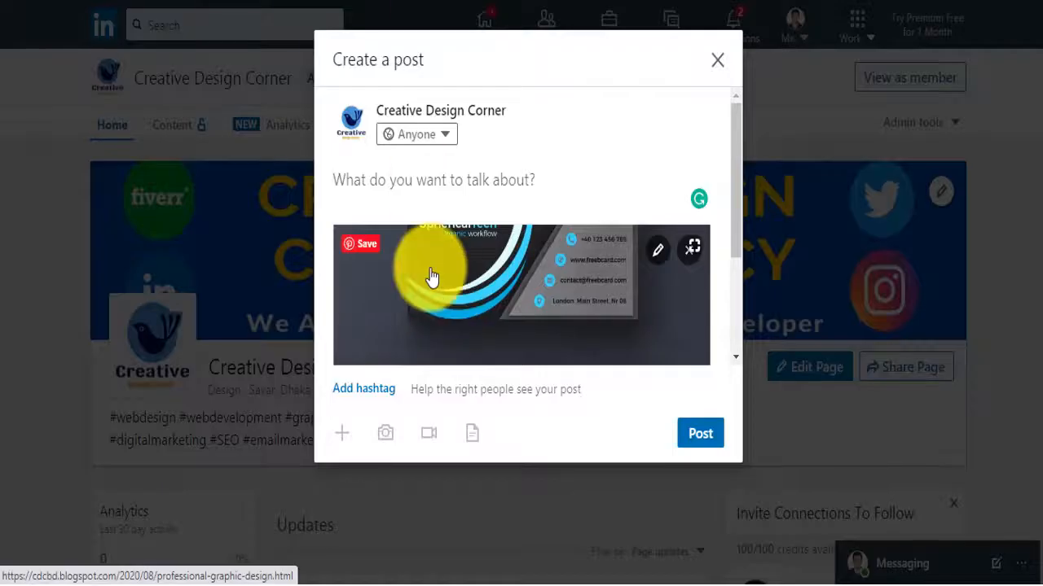
type("Any kind of graphics design service is provided for print media and web. Fully Costume Design and Very affordable Price. If need any service. Please feel free contact me.")
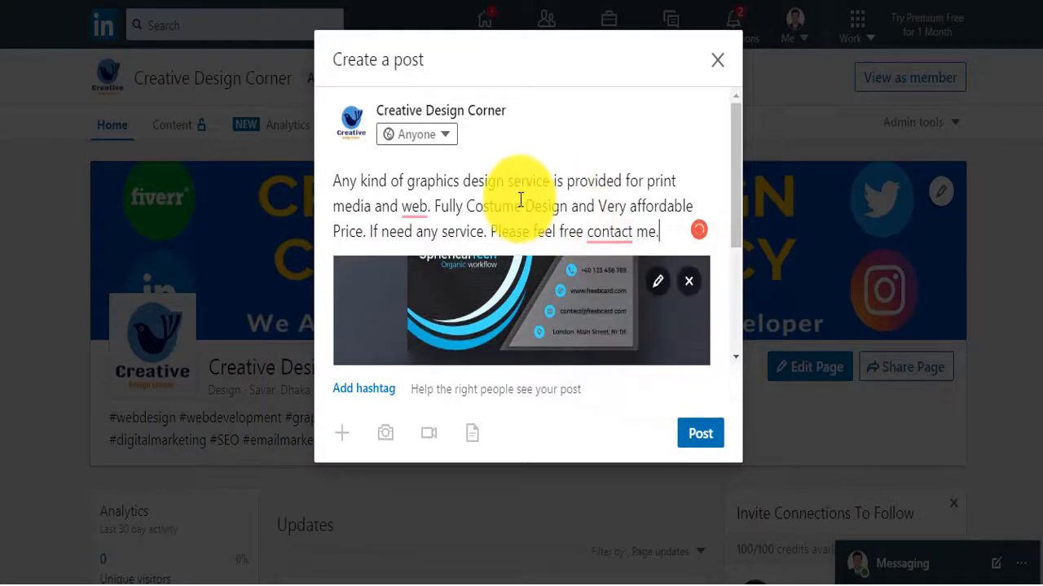
scroll(520, 202, "down", 3)
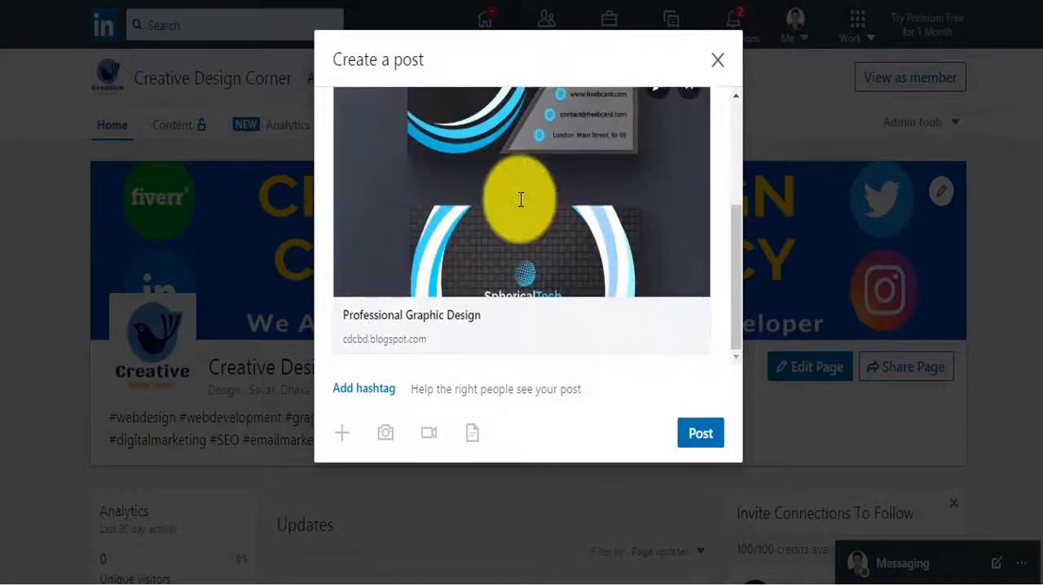
scroll(521, 208, "up", 3)
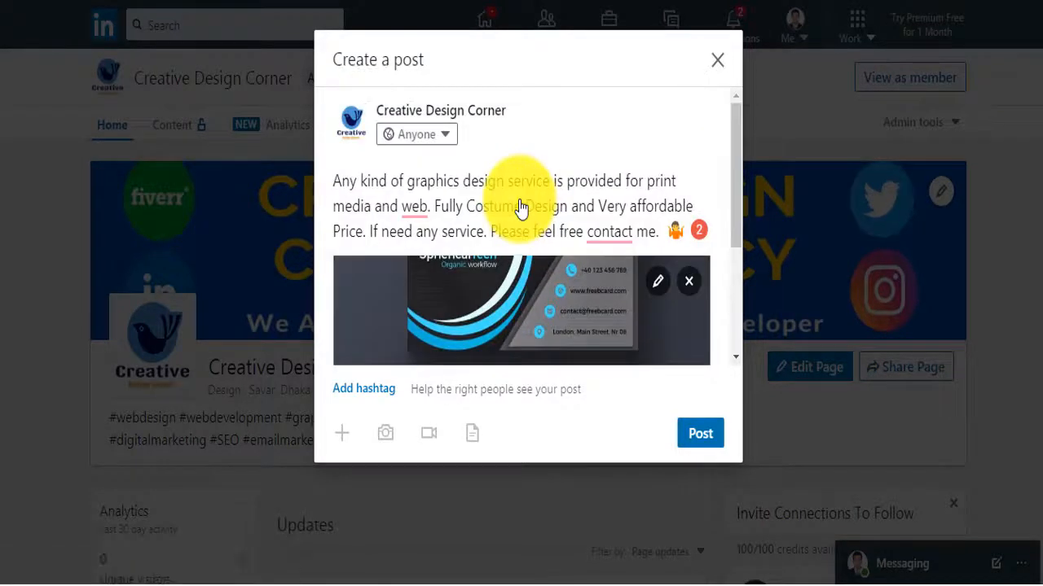
left_click(450, 136)
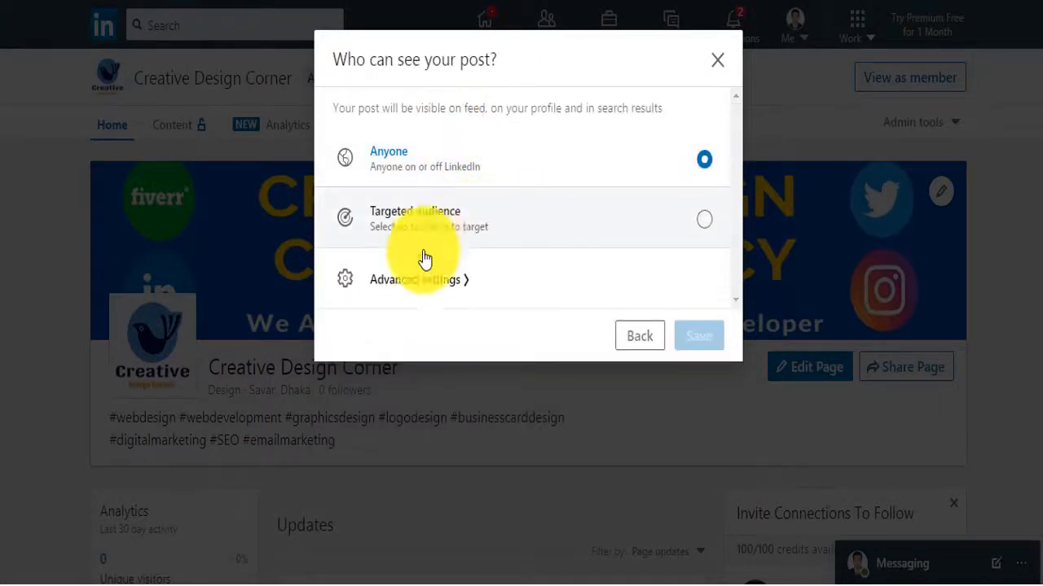
left_click(718, 63)
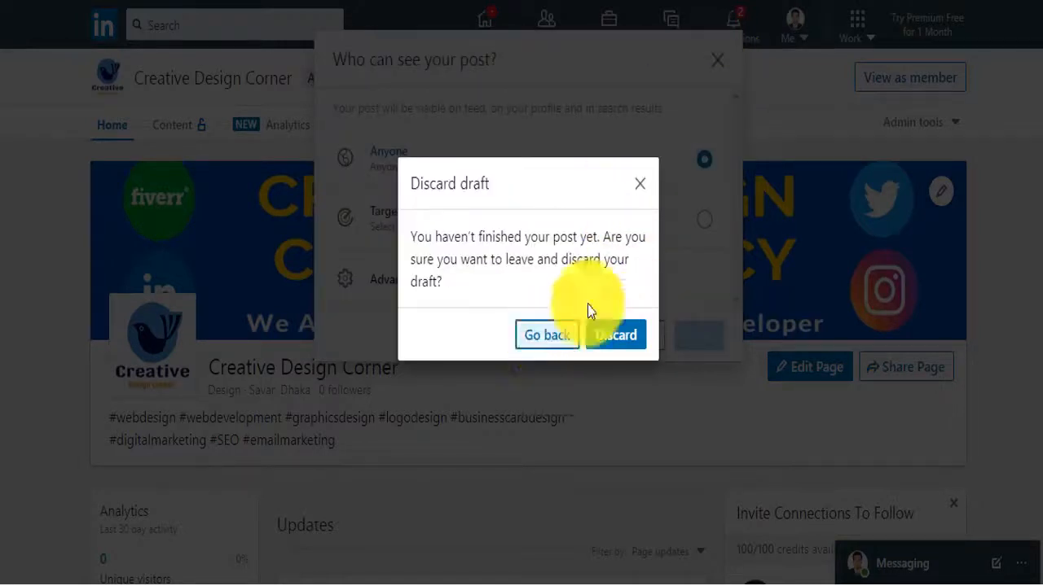
left_click(638, 185)
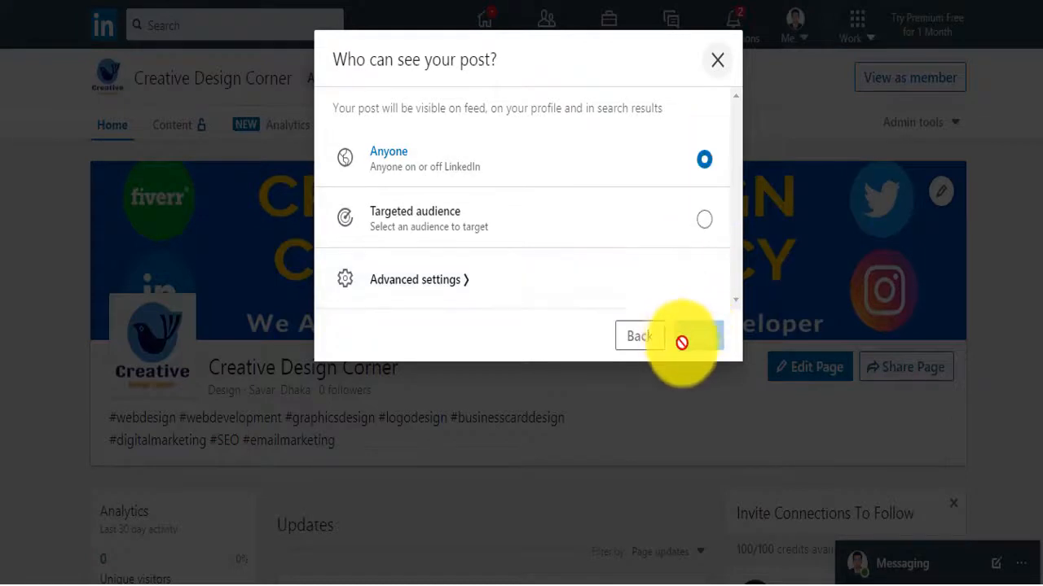
left_click(716, 62)
left_click(558, 339)
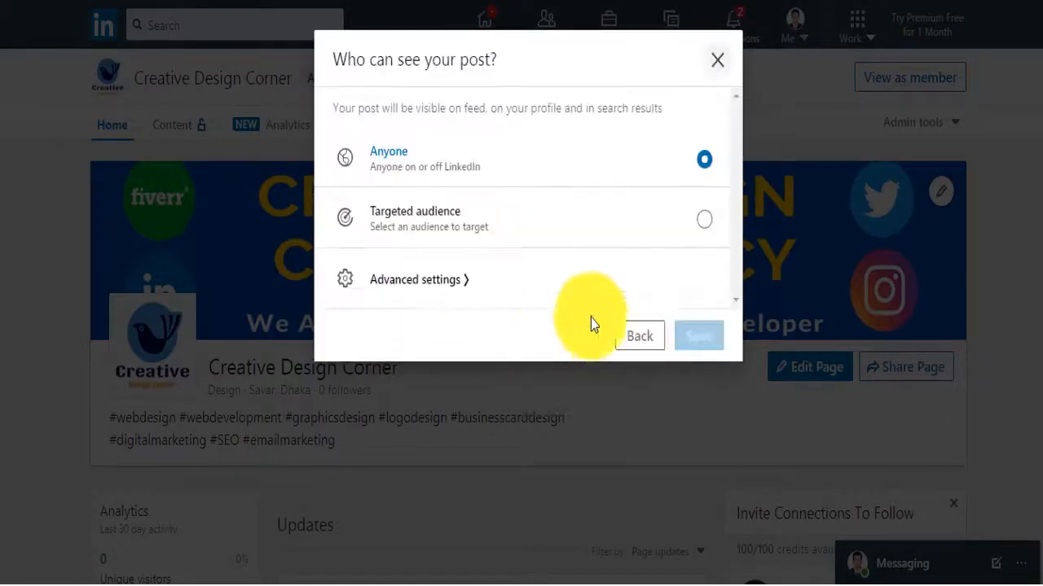
left_click(640, 337)
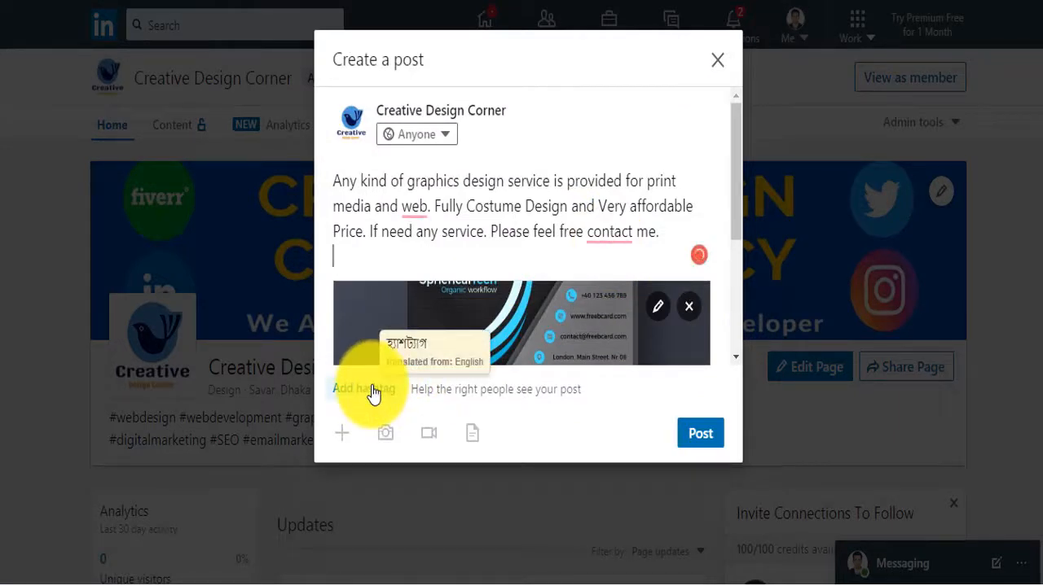
Add the #graphicsdesign and #logodesign hashtags to the post text
type("ra")
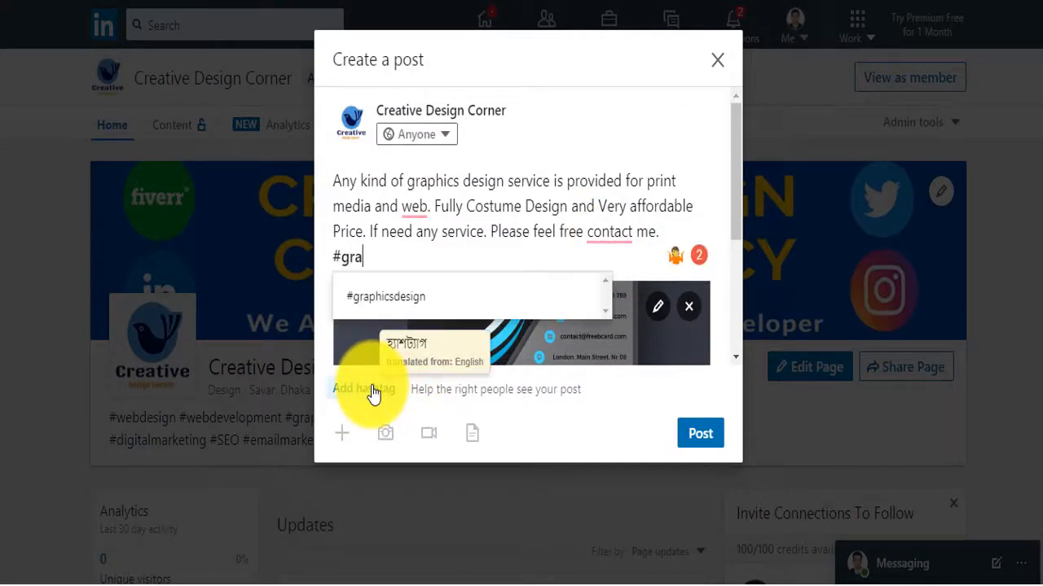
left_click(399, 303)
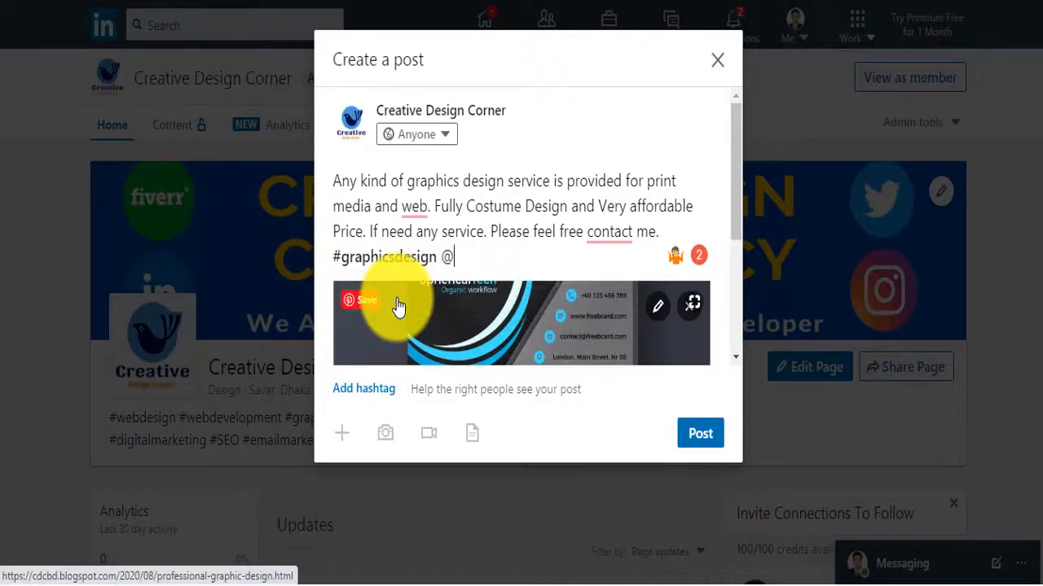
key("BackSpace")
type("#logo")
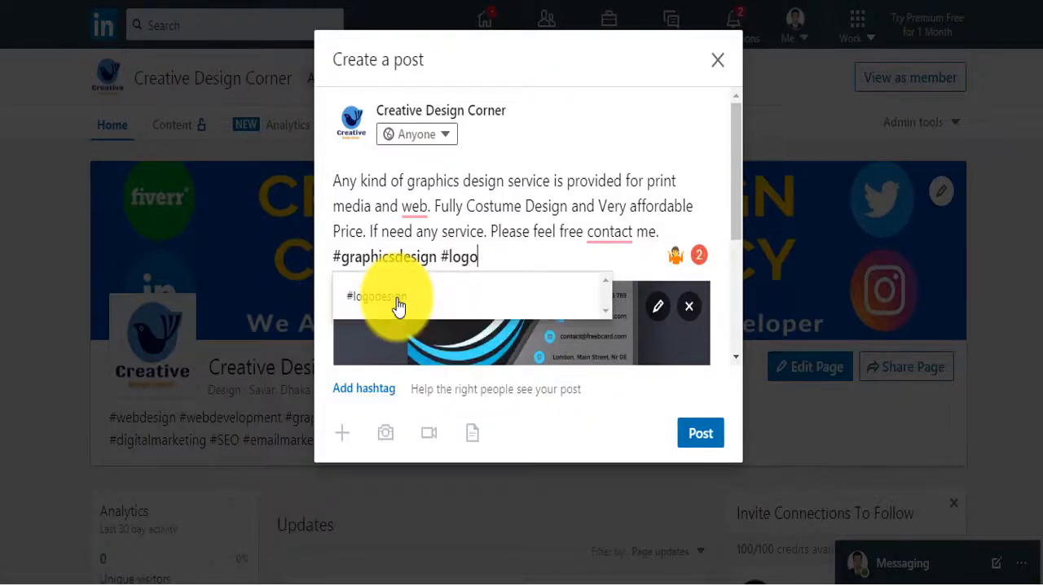
left_click(398, 305)
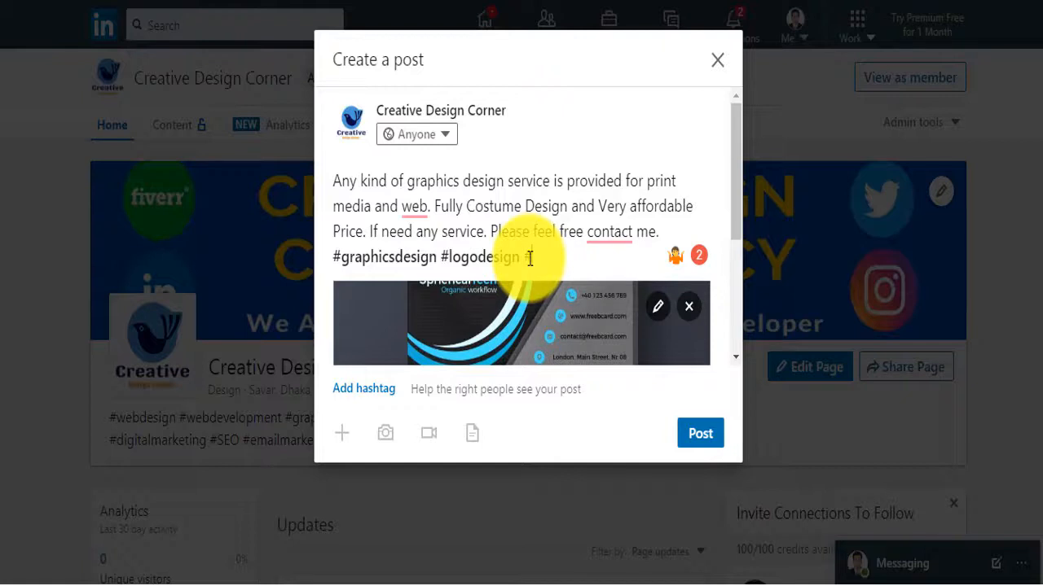
Add #businesscarddesign and #businesscard, then publish the post on the page
type("#busi")
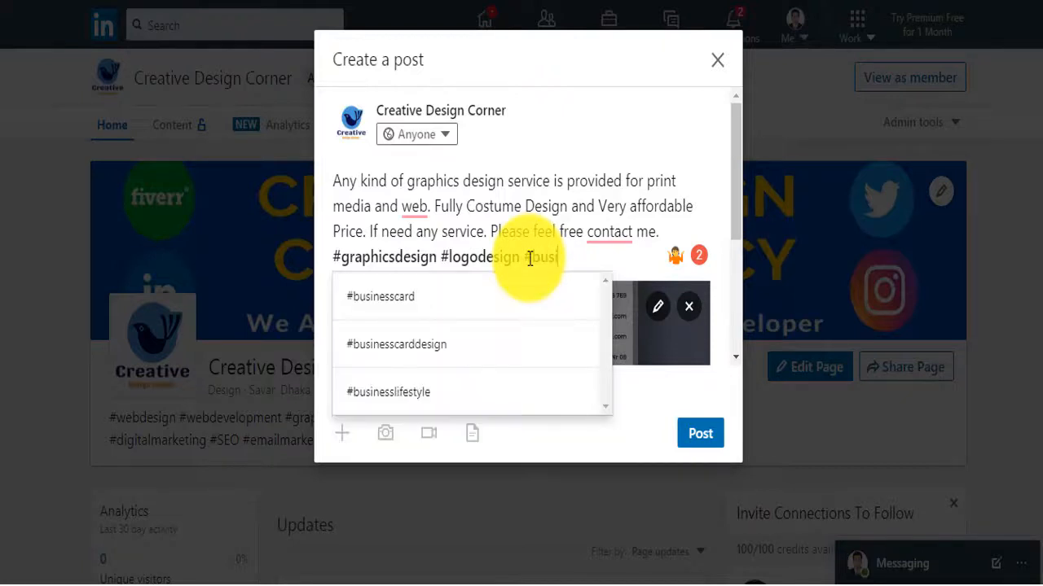
left_click(435, 344)
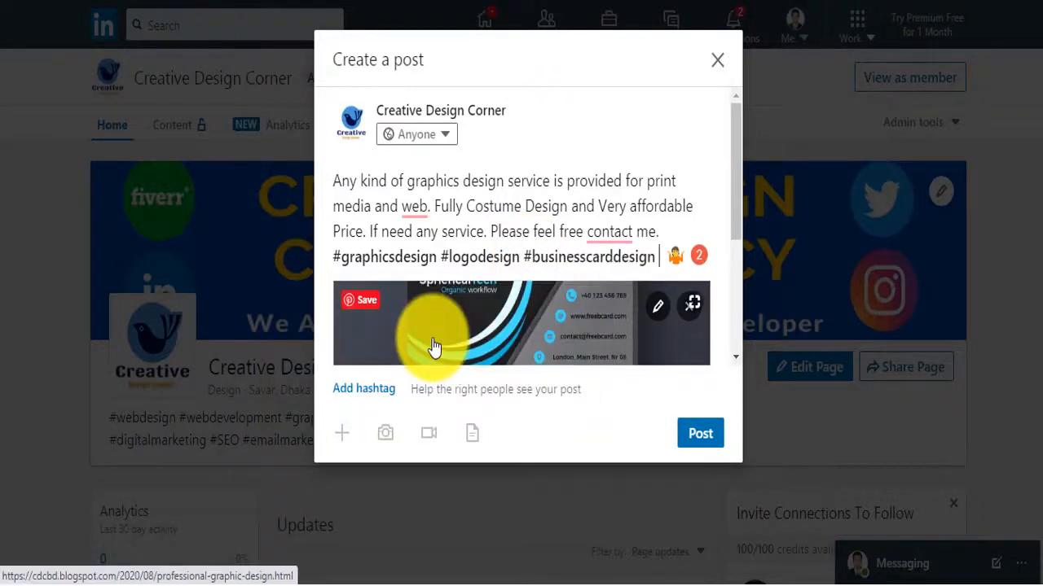
type("#bu")
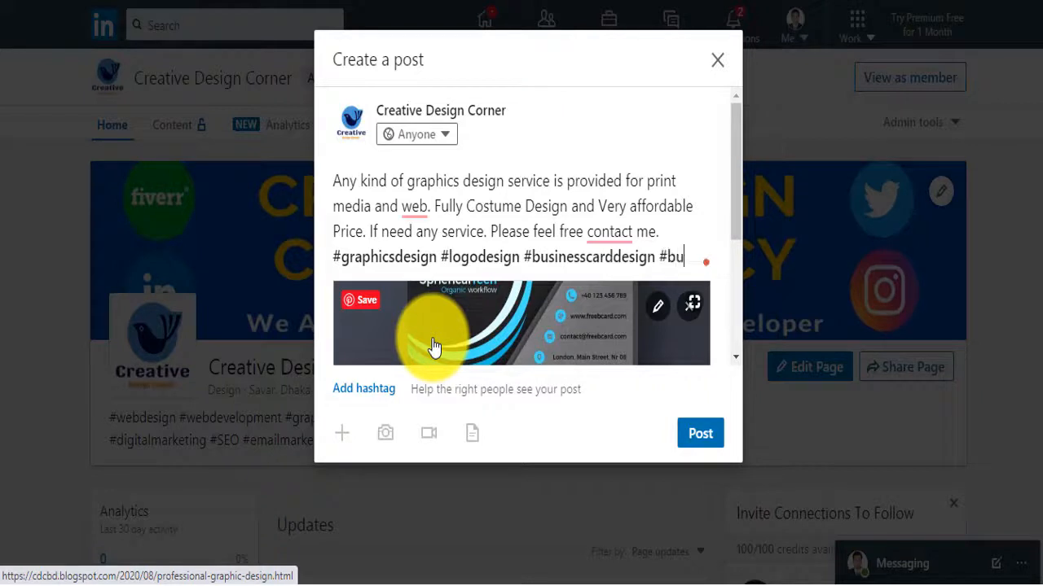
type("s")
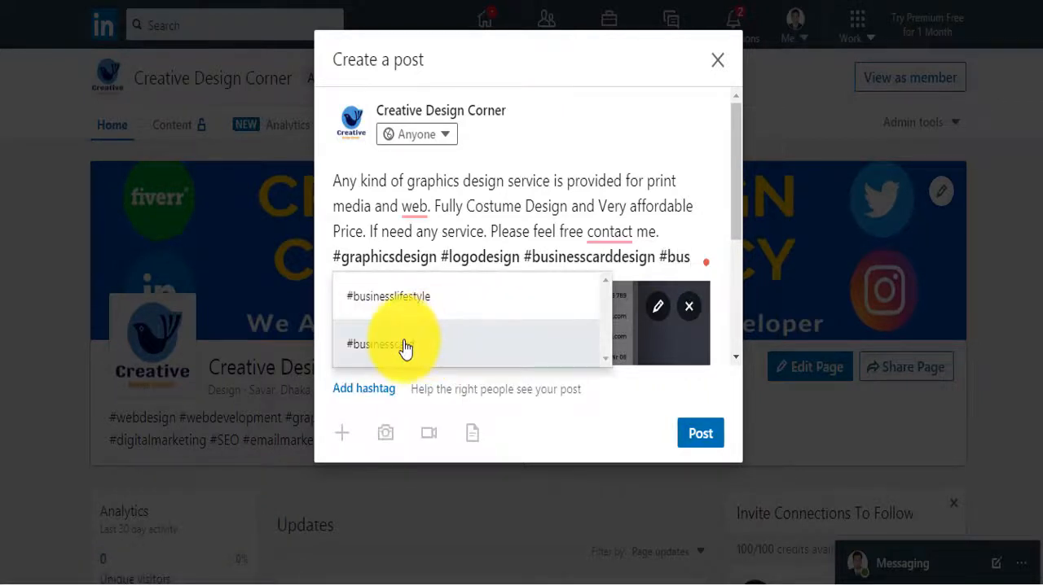
left_click(405, 349)
left_click(702, 435)
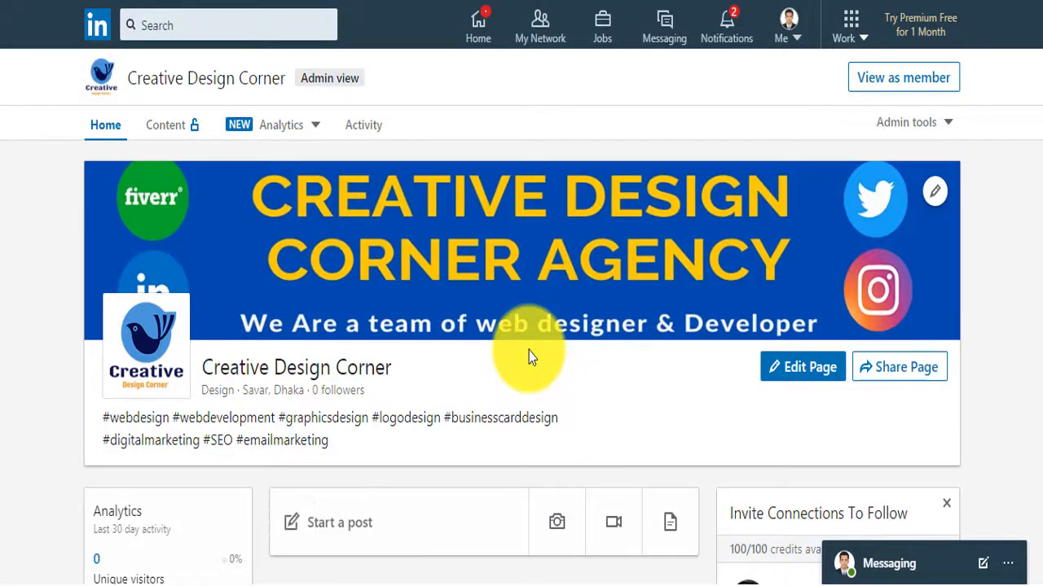
Find the new post in the page feed and view its business-card image enlarged
scroll(642, 353, "down", 5)
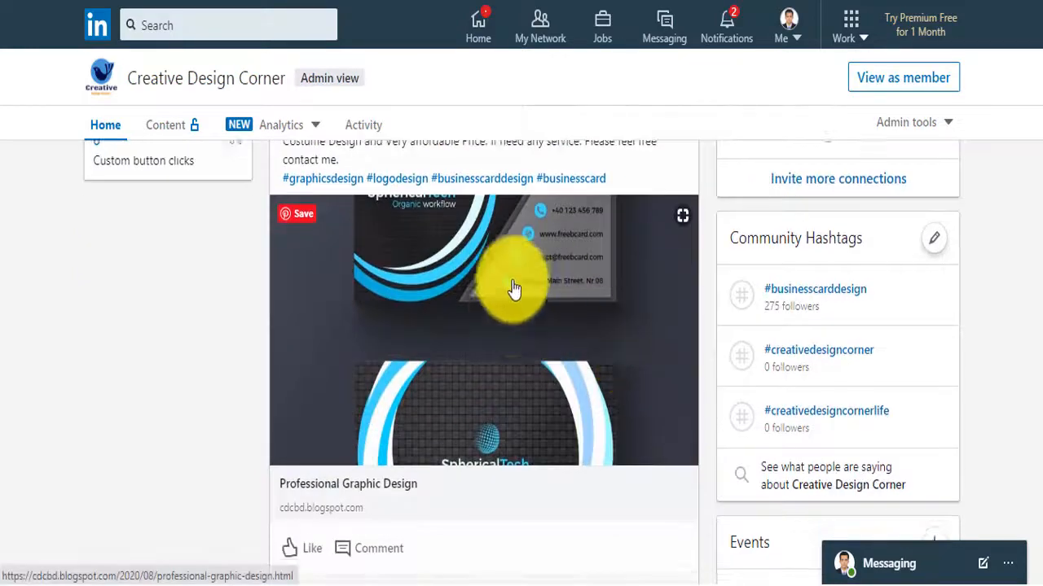
scroll(507, 293, "up", 3)
scroll(507, 299, "down", 10)
scroll(508, 307, "up", 4)
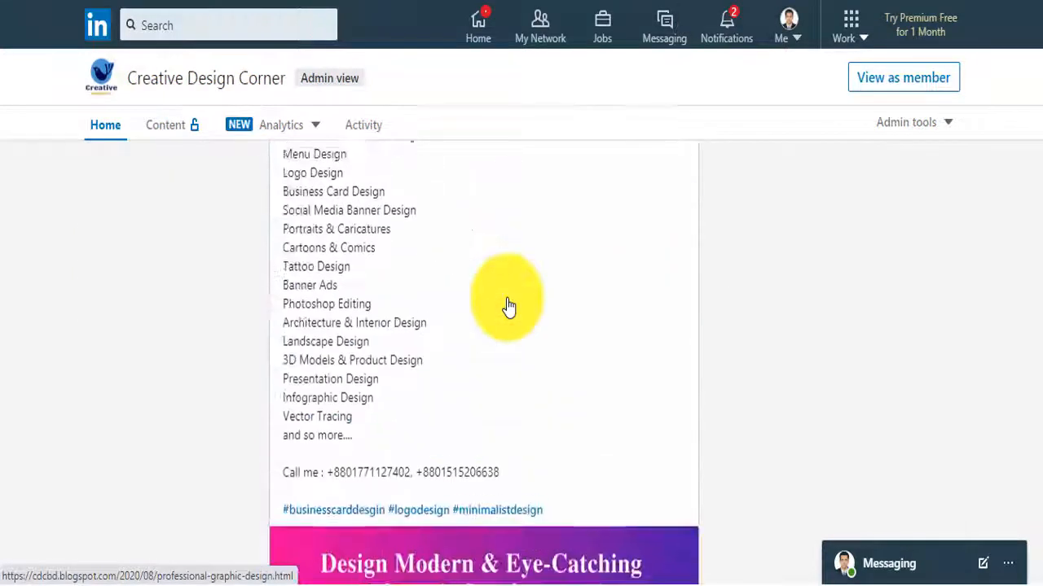
scroll(507, 305, "down", 7)
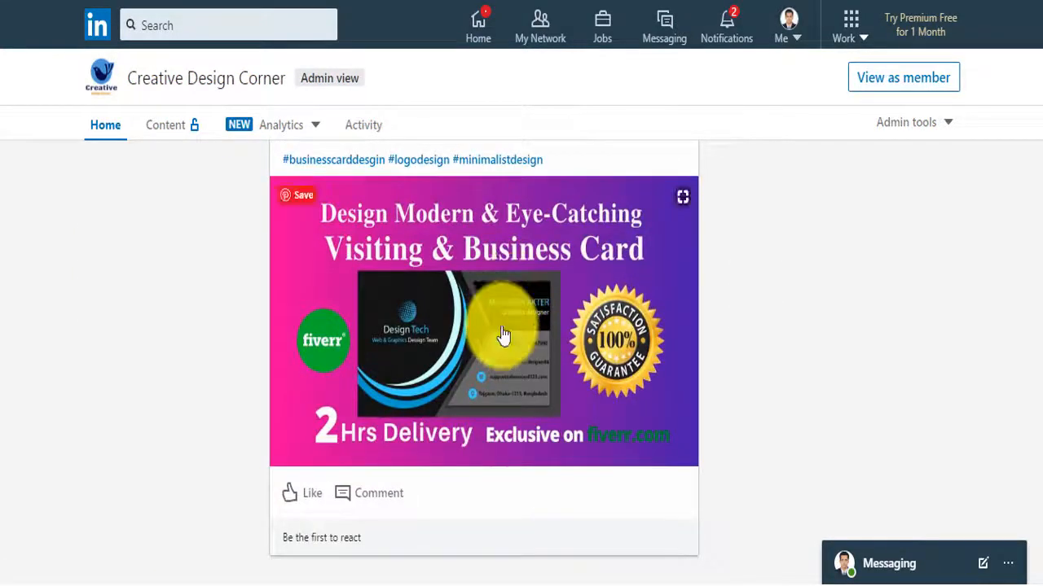
left_click(507, 299)
key("Escape")
Open the shared cdcbd.blogspot.com article from the post's link preview
scroll(536, 281, "up", 15)
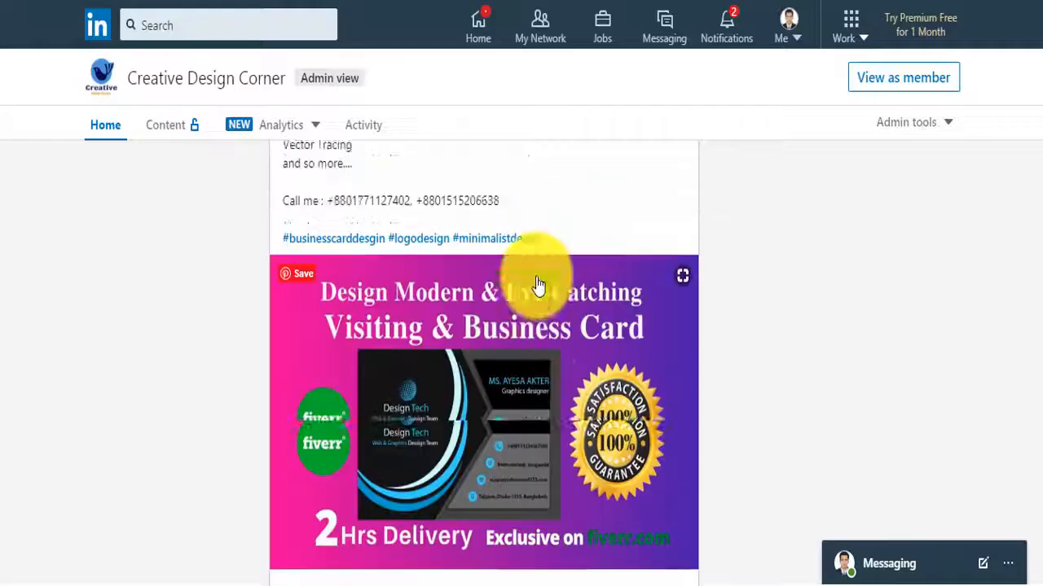
scroll(533, 297, "up", 2)
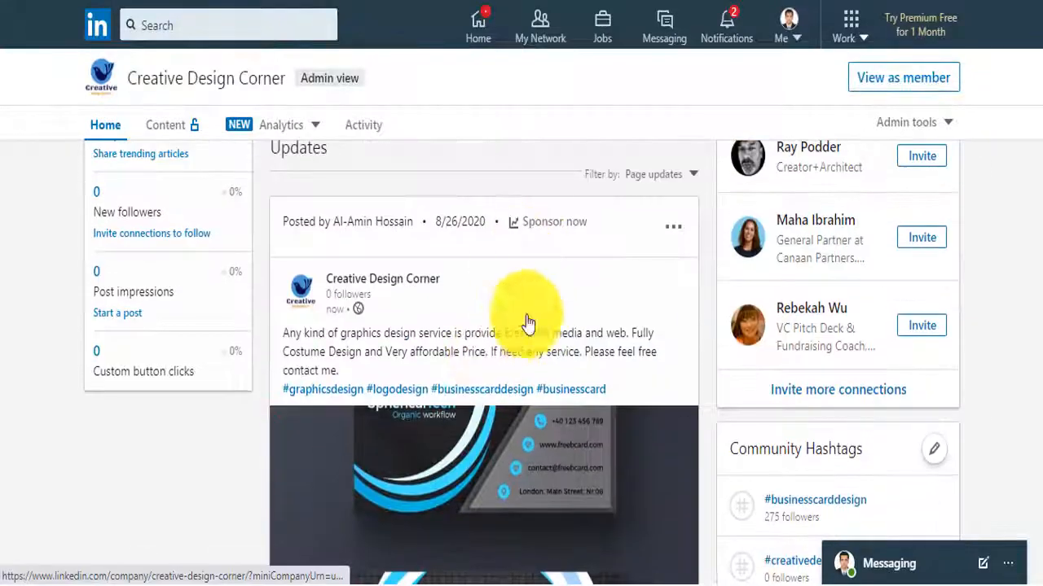
scroll(509, 440, "down", 1)
left_click(508, 440)
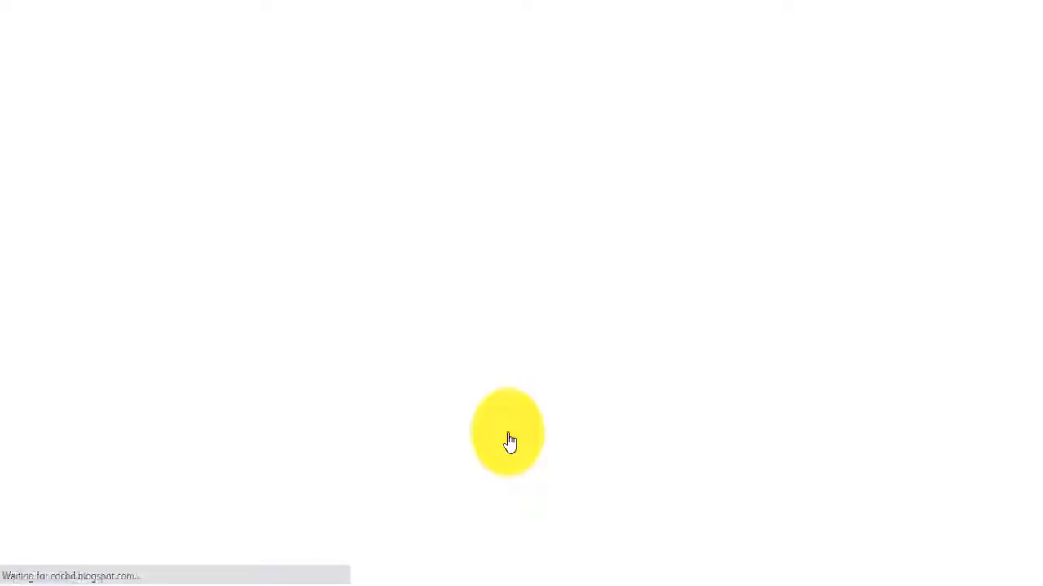
scroll(364, 386, "down", 12)
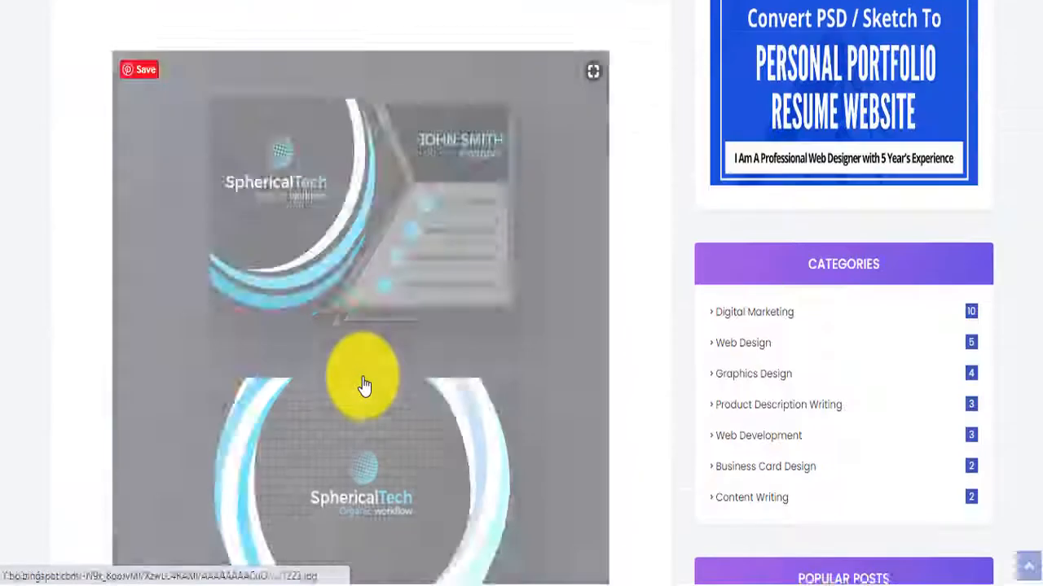
scroll(364, 386, "down", 9)
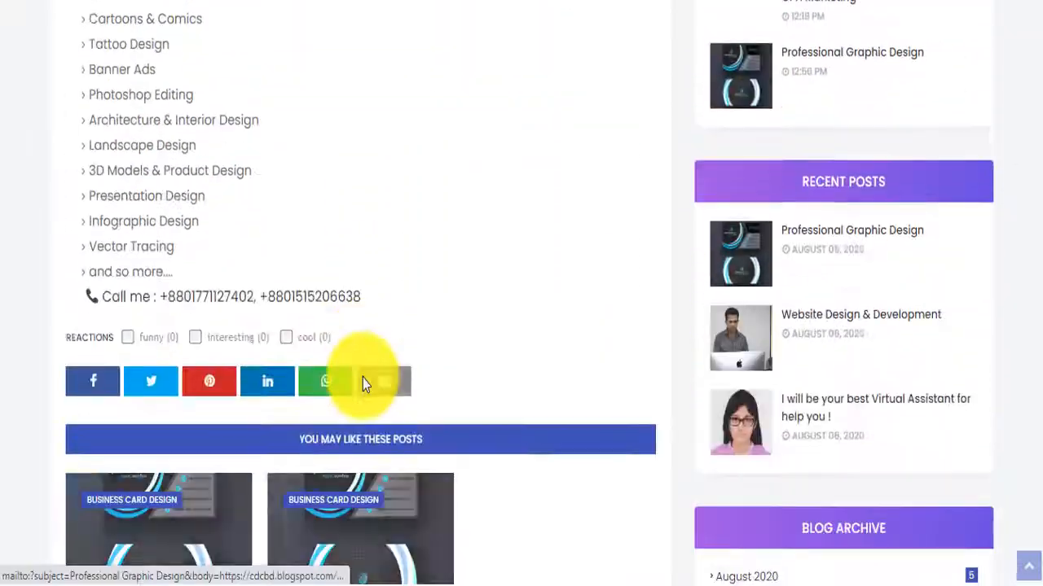
scroll(363, 378, "down", 5)
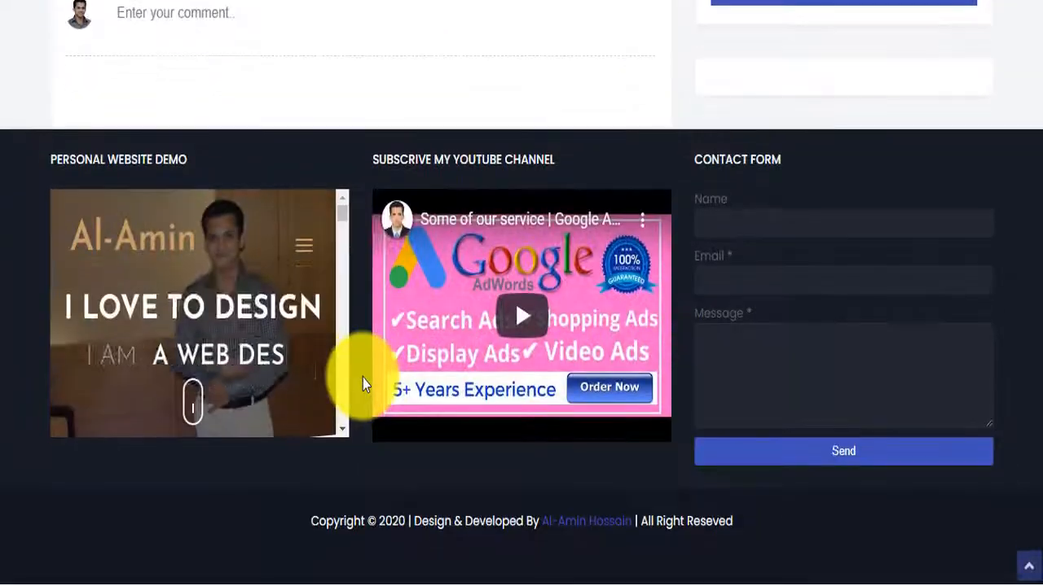
scroll(362, 378, "up", 20)
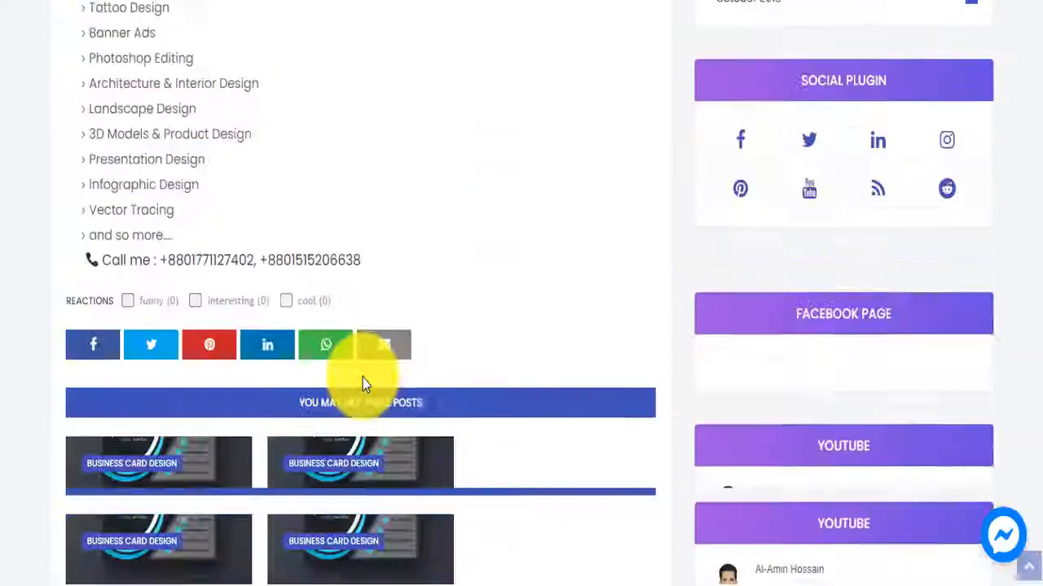